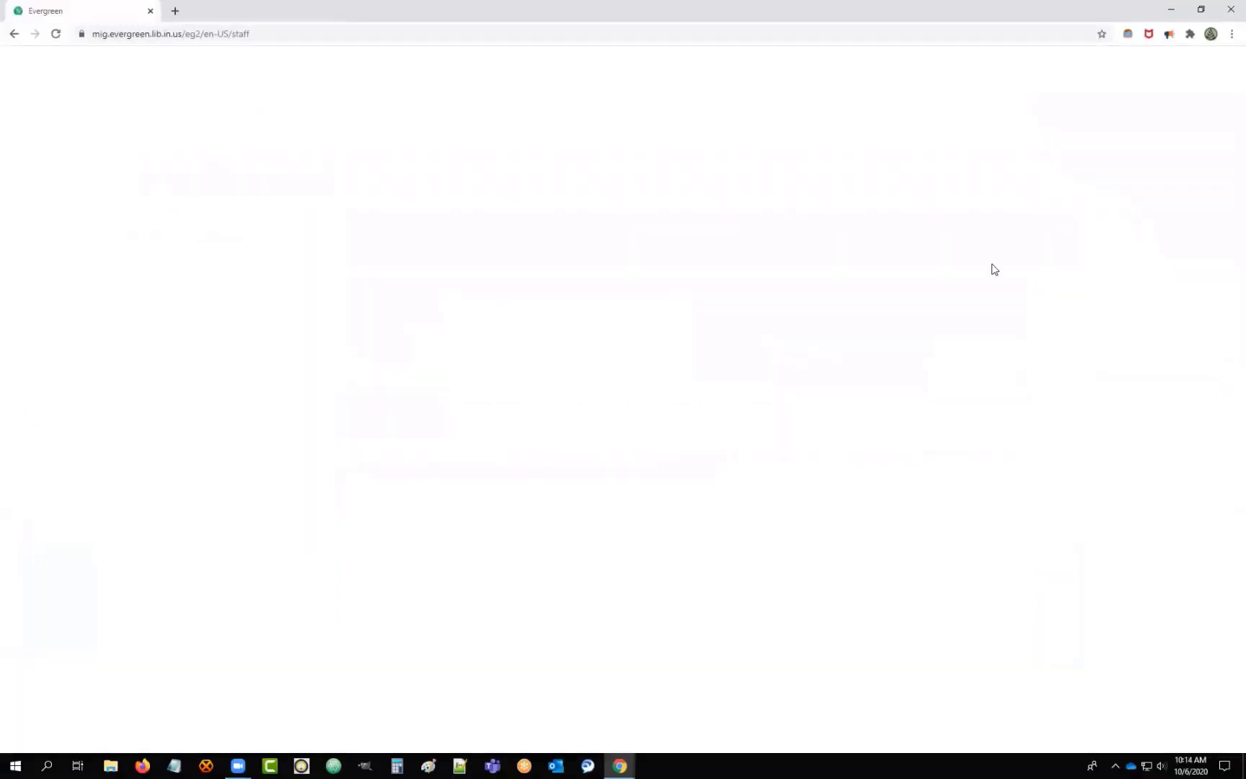
Log in to the staff client and bring up the Booking menu.
{"action": "key", "text": "Return"}
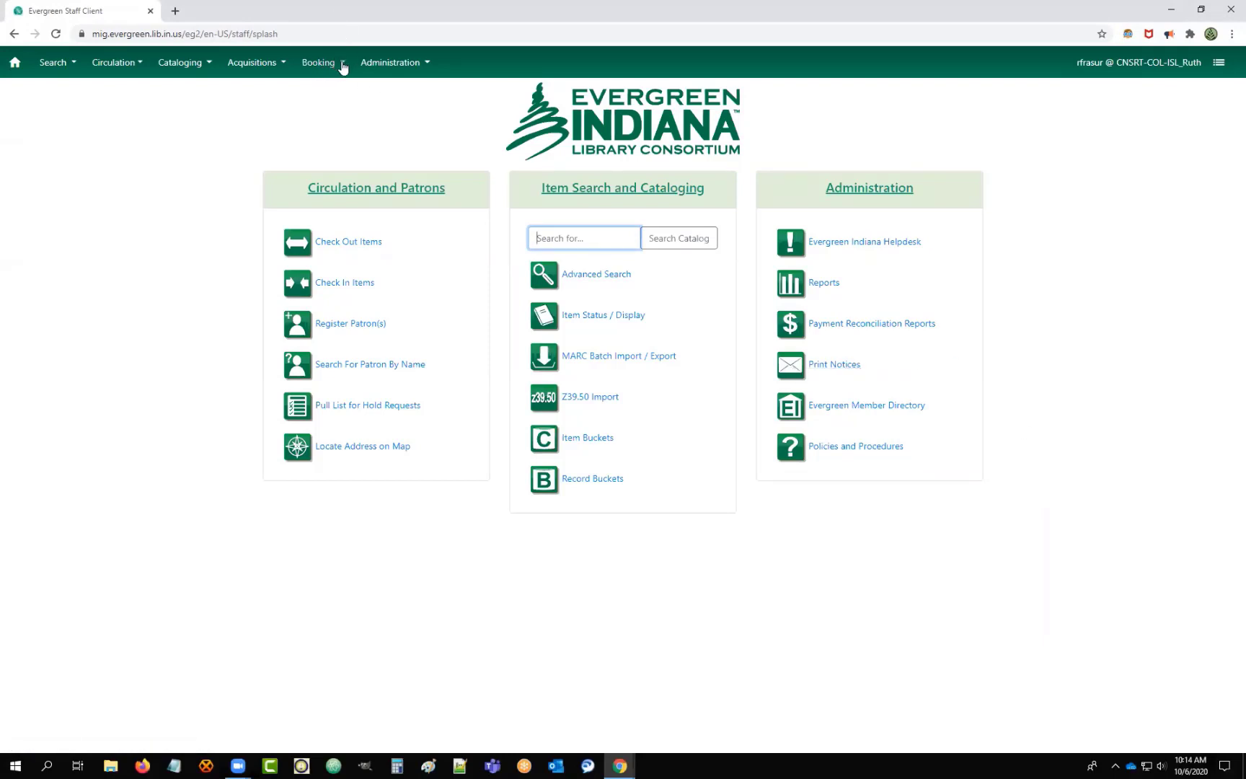
{"action": "left_click", "coordinate": [342, 67]}
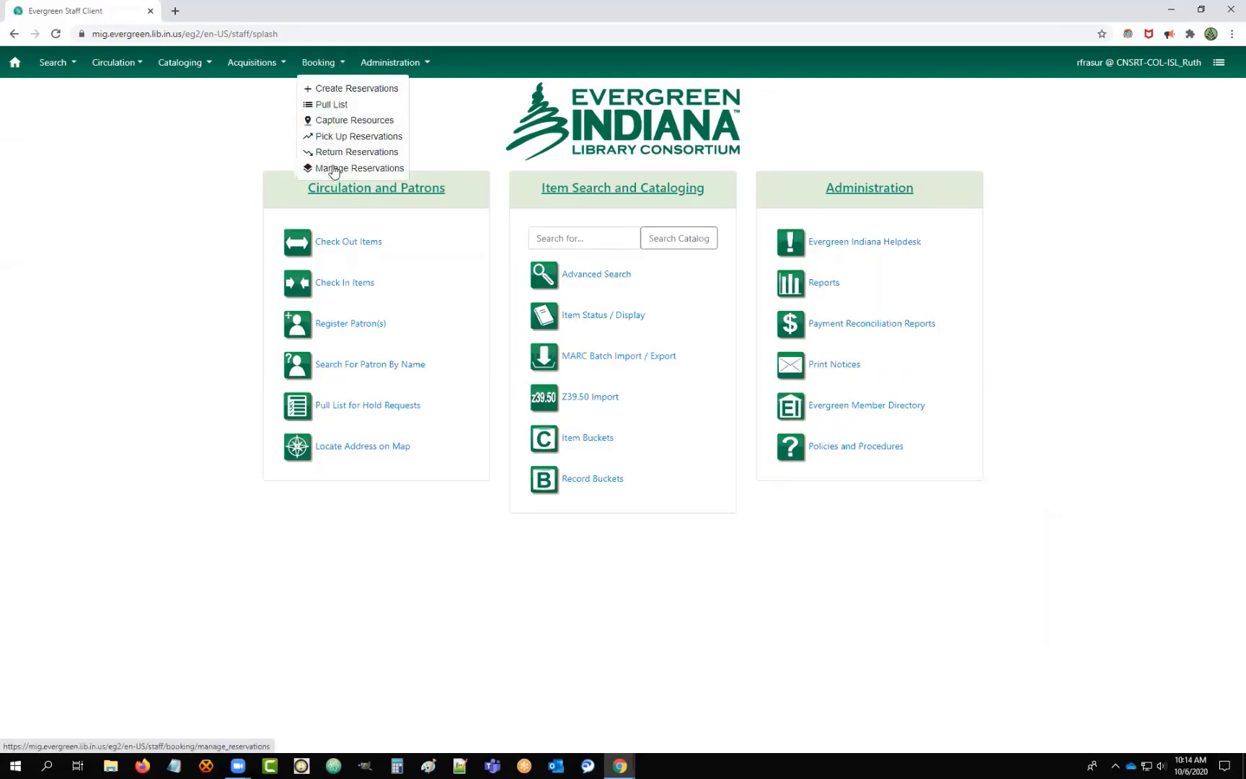
Open Create Reservations and compare the barcode and resource-type search tabs.
{"action": "left_click", "coordinate": [331, 90]}
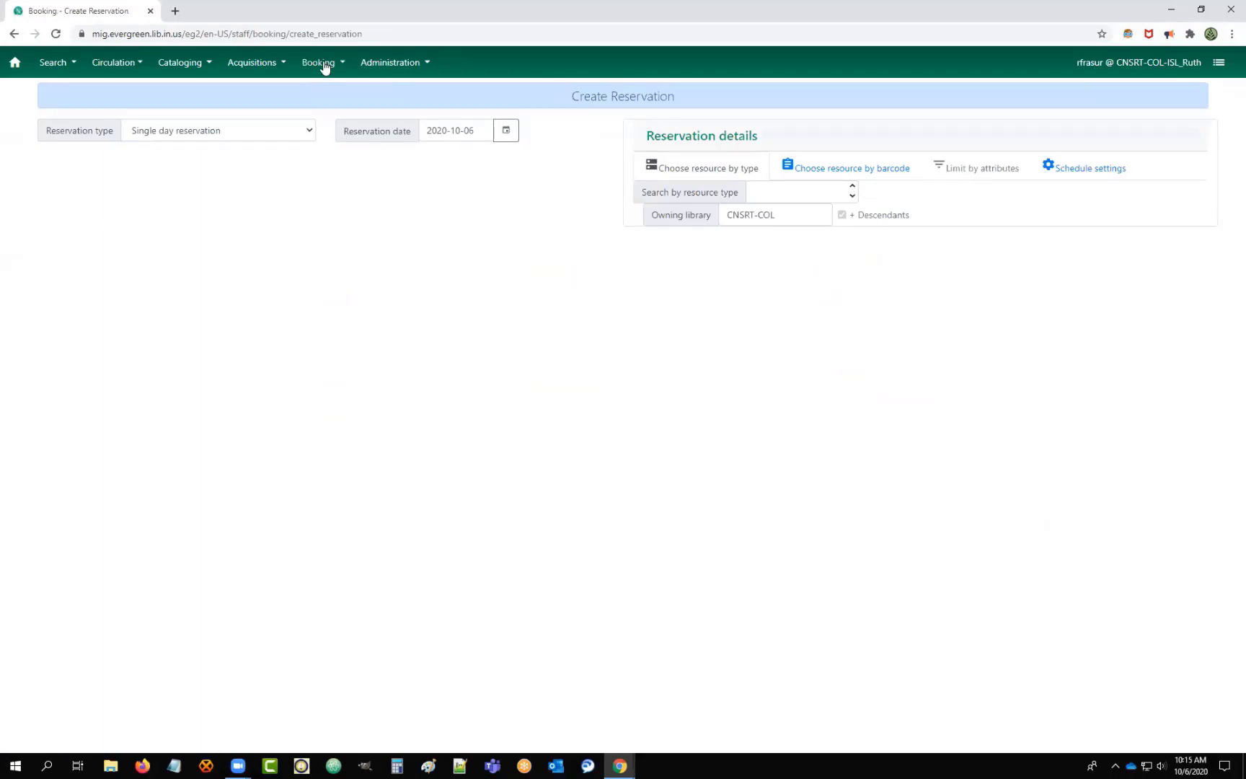
{"action": "left_click", "coordinate": [861, 173]}
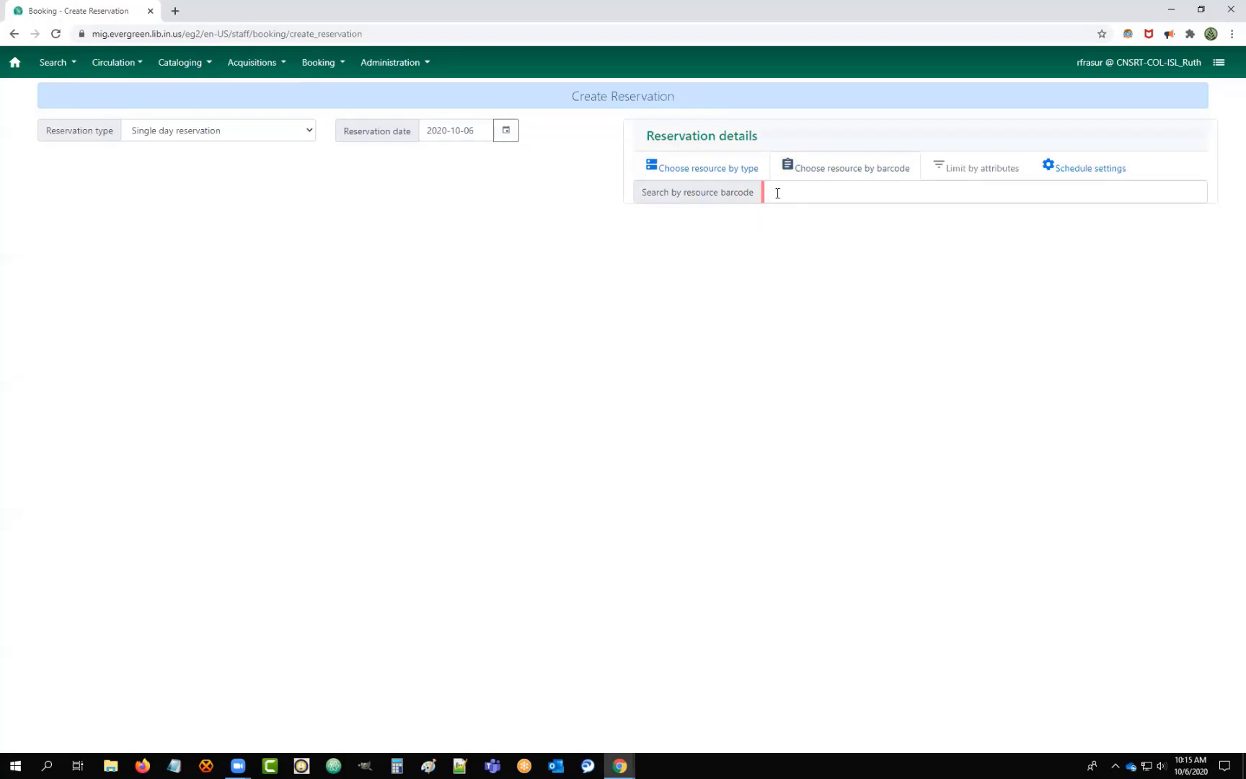
{"action": "left_click", "coordinate": [727, 169]}
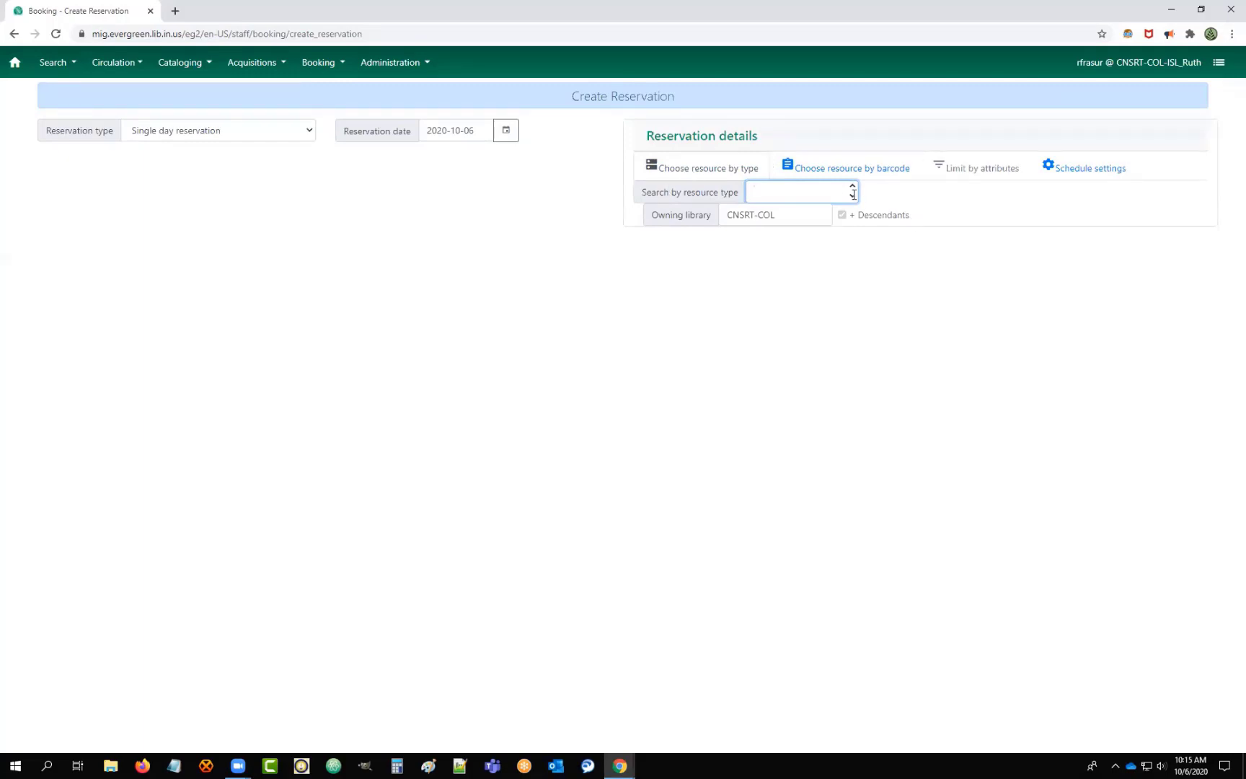
Set the owning library to ADAMS-DEC and search by resource type.
{"action": "left_click", "coordinate": [780, 214]}
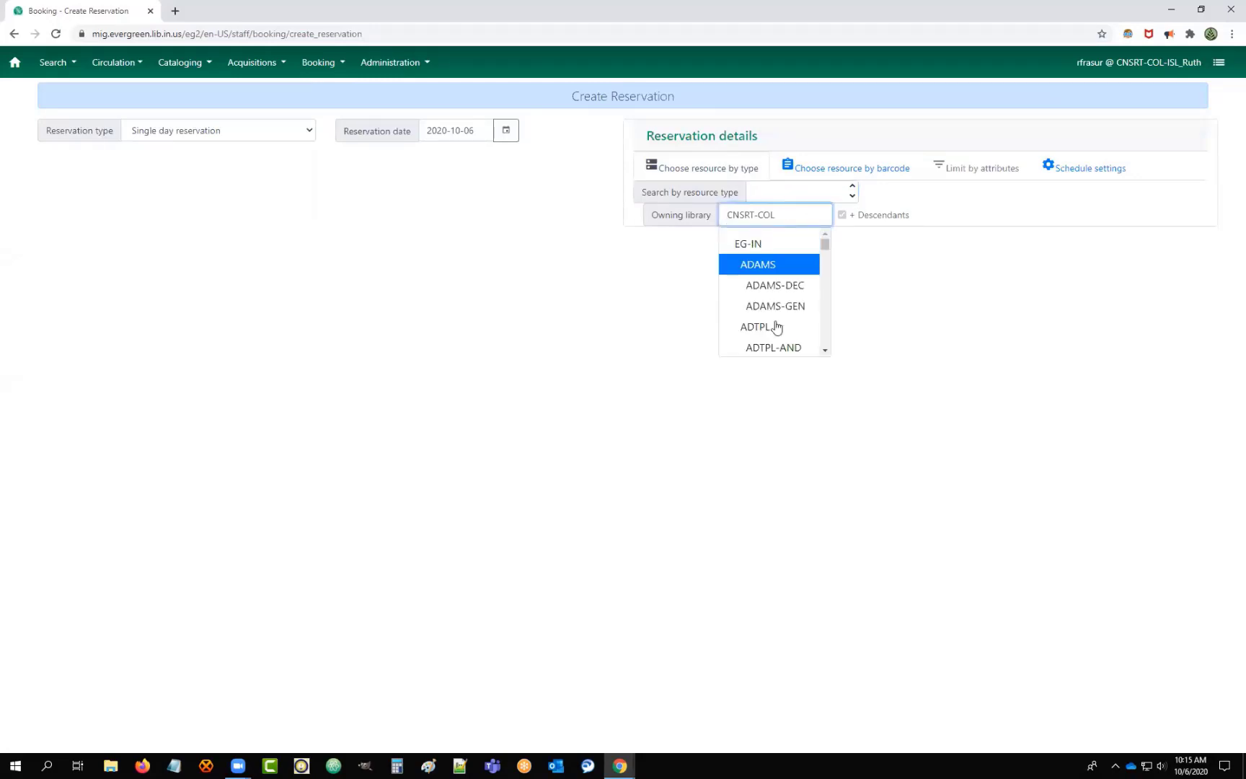
{"action": "left_click", "coordinate": [759, 272]}
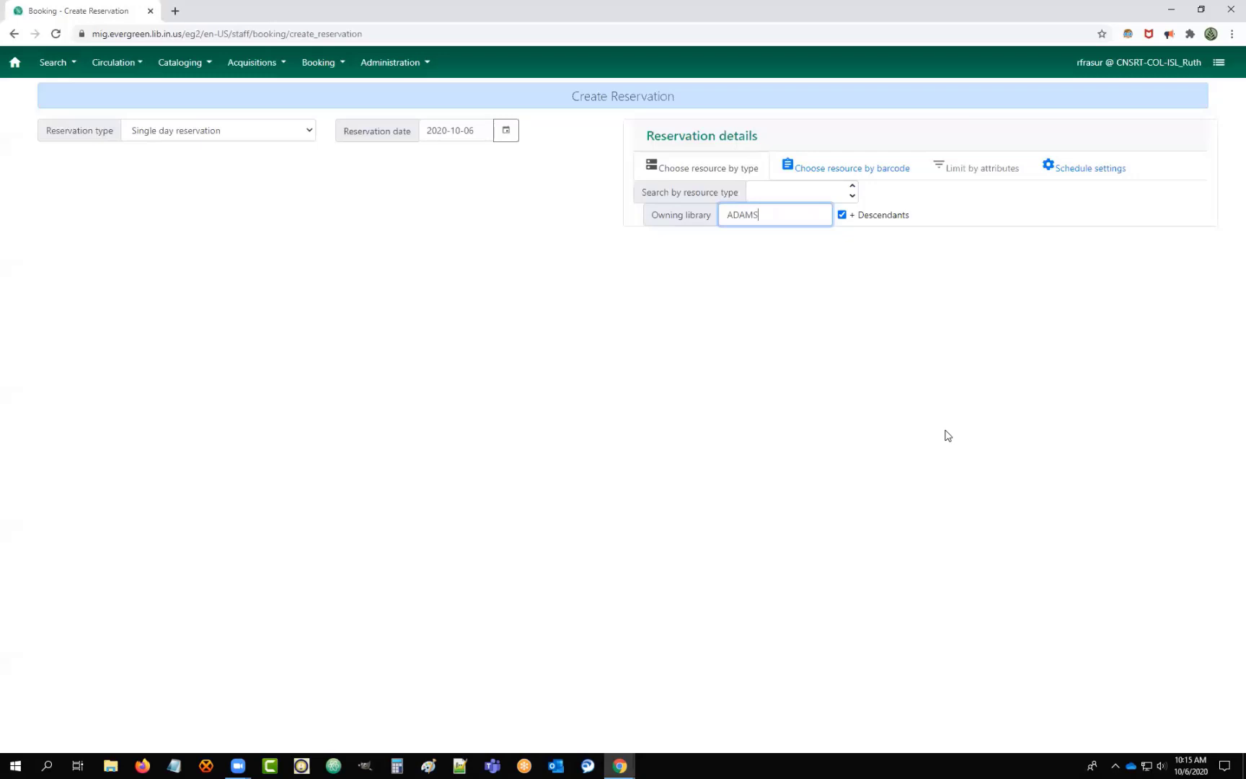
{"action": "left_click", "coordinate": [794, 218]}
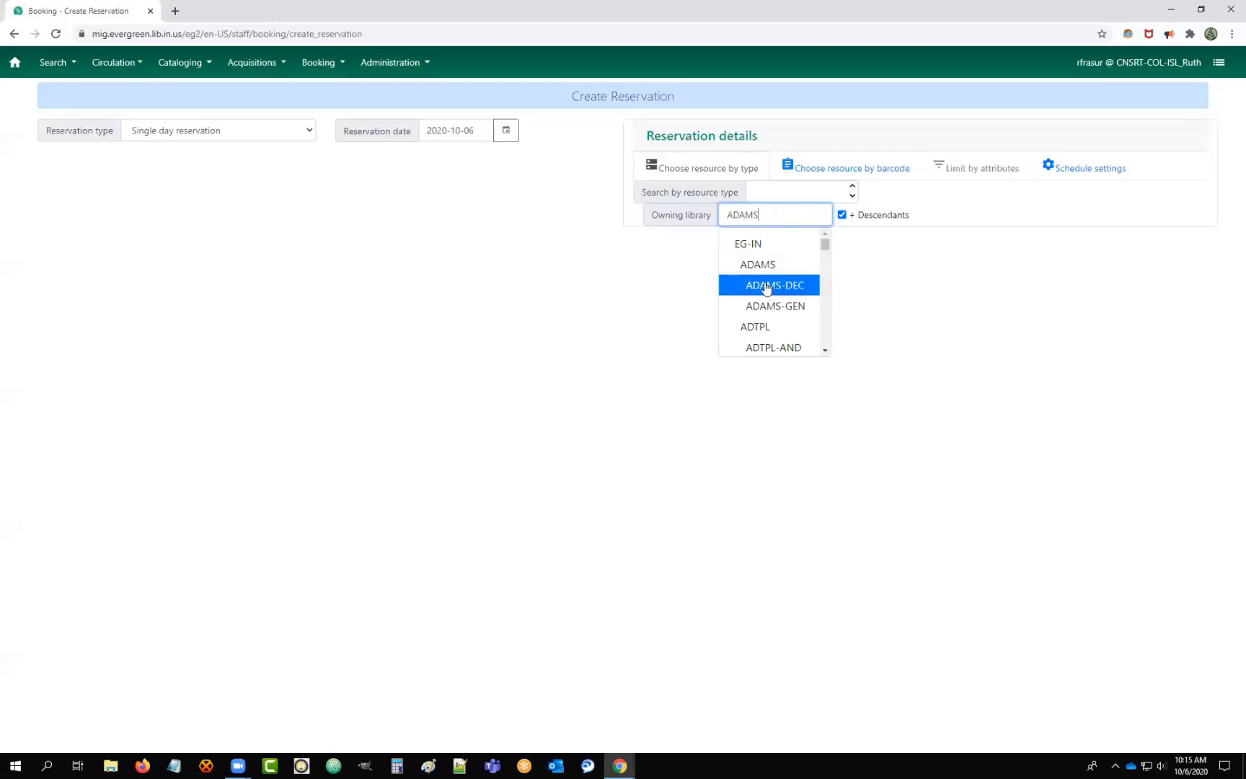
{"action": "left_click", "coordinate": [765, 286]}
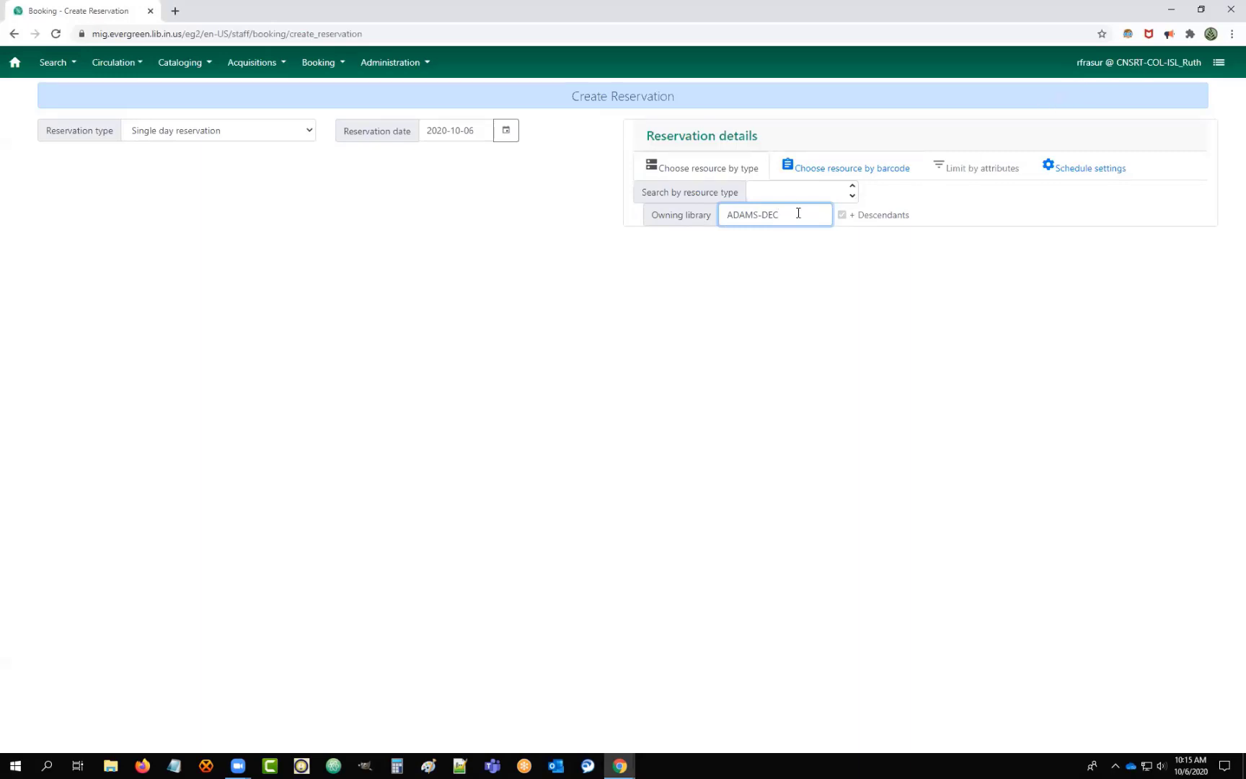
{"action": "left_click", "coordinate": [845, 188]}
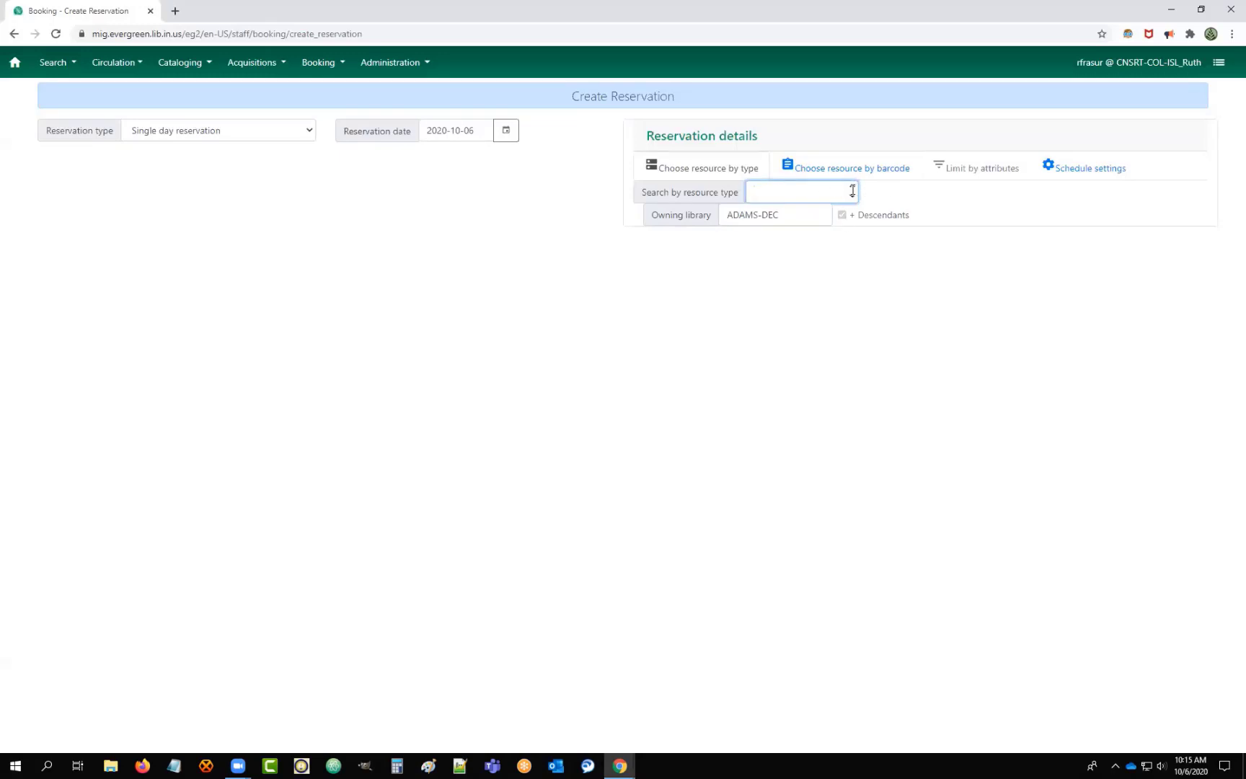
{"action": "left_click", "coordinate": [310, 131]}
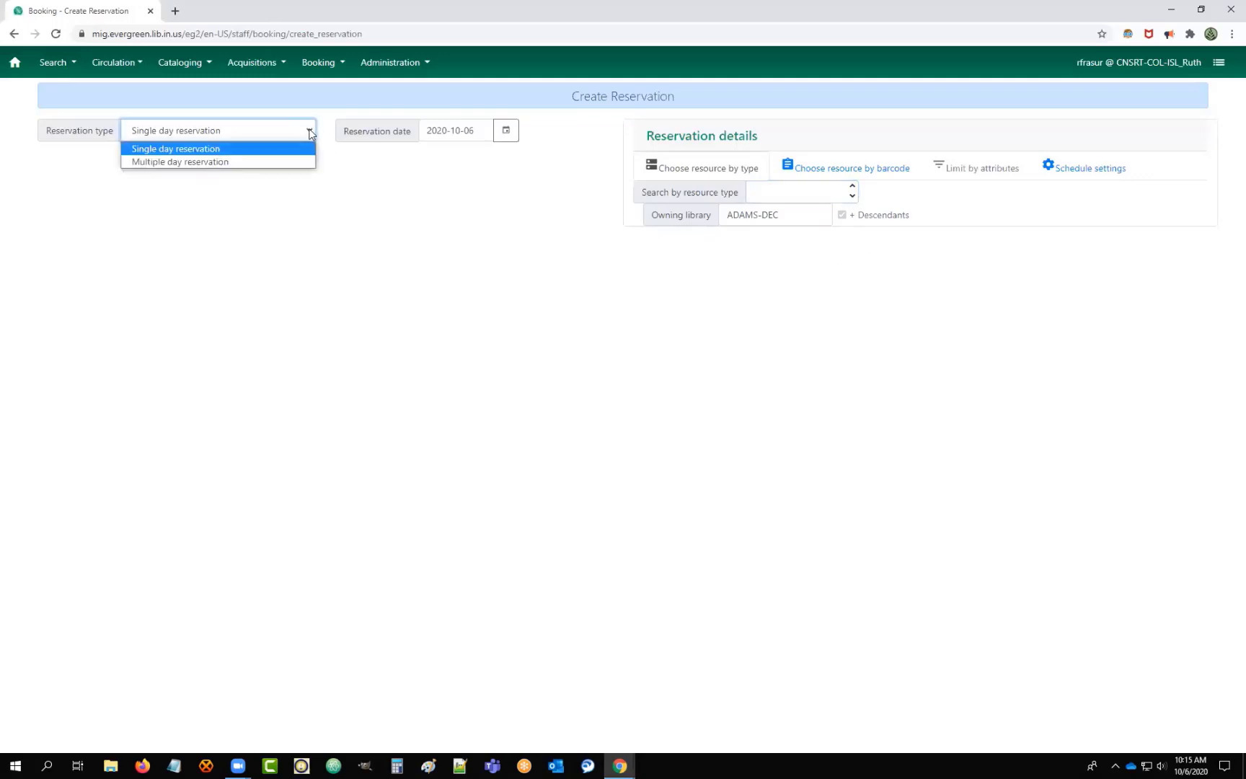
{"action": "left_click", "coordinate": [201, 162]}
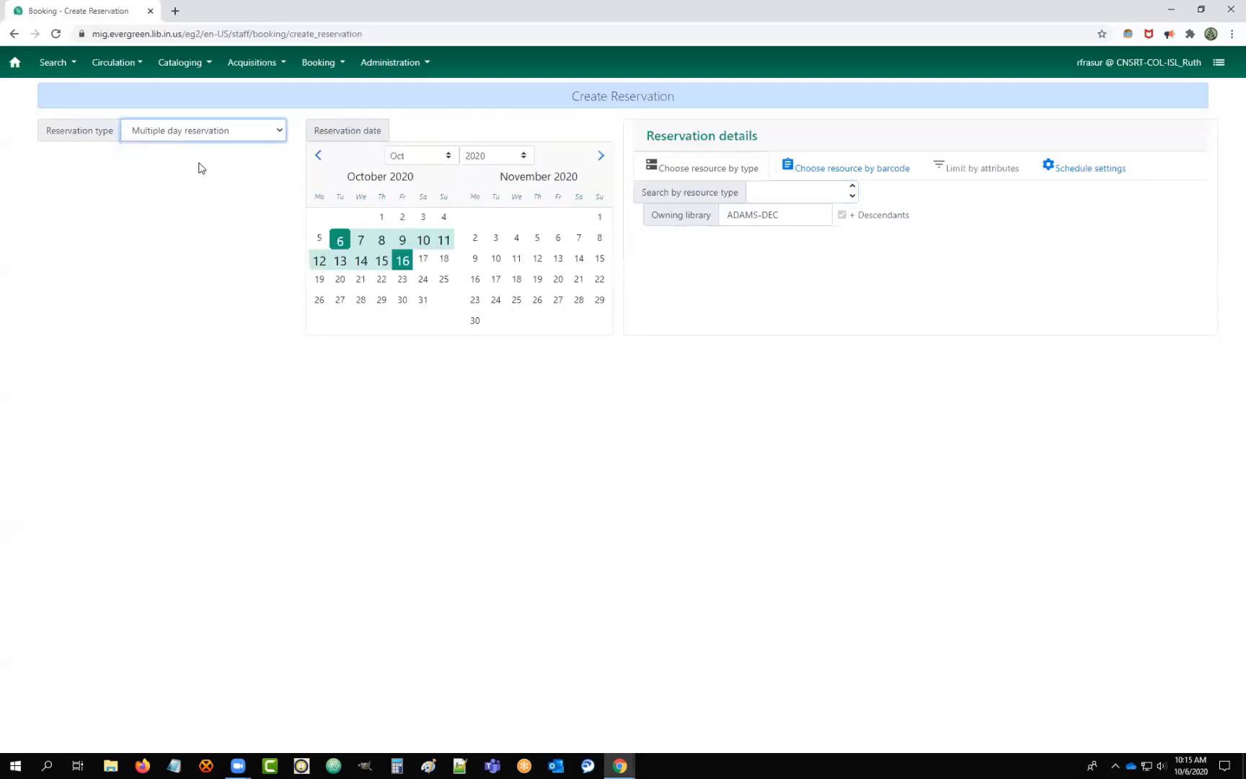
{"action": "left_click", "coordinate": [285, 134]}
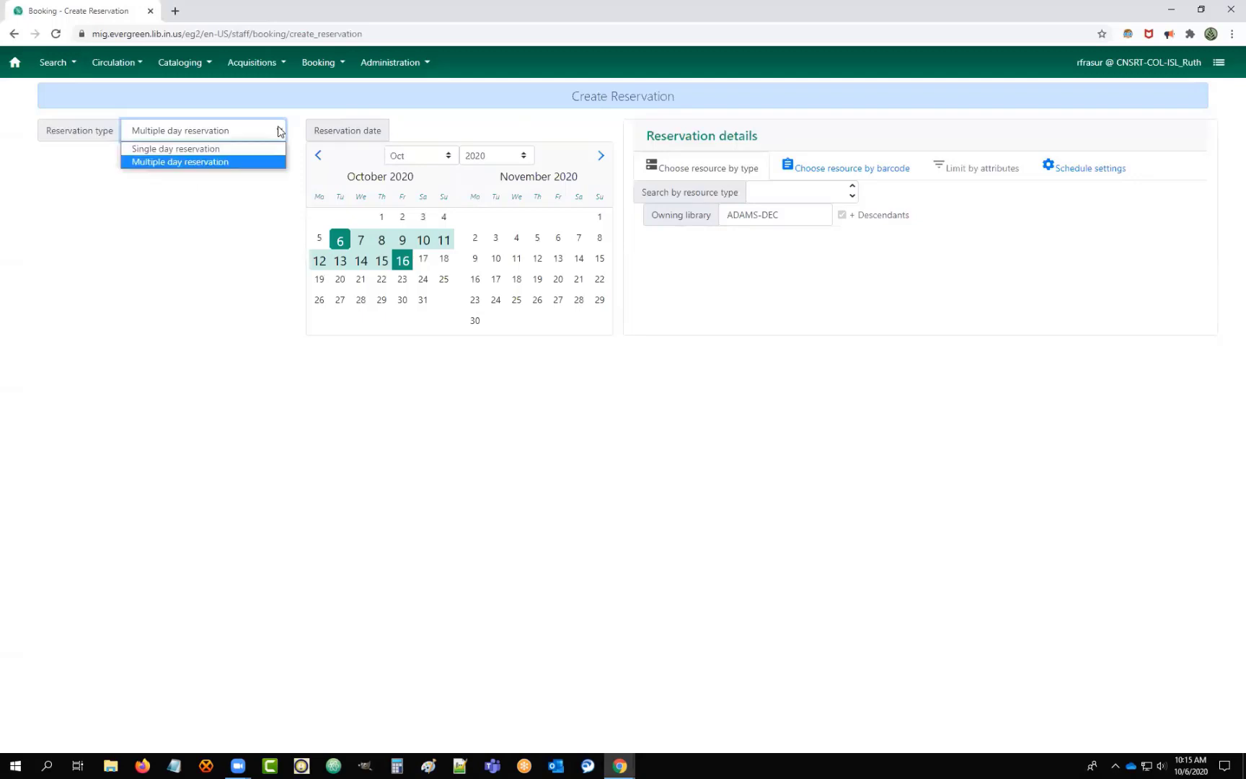
{"action": "left_click", "coordinate": [204, 152]}
{"action": "left_click", "coordinate": [310, 131]}
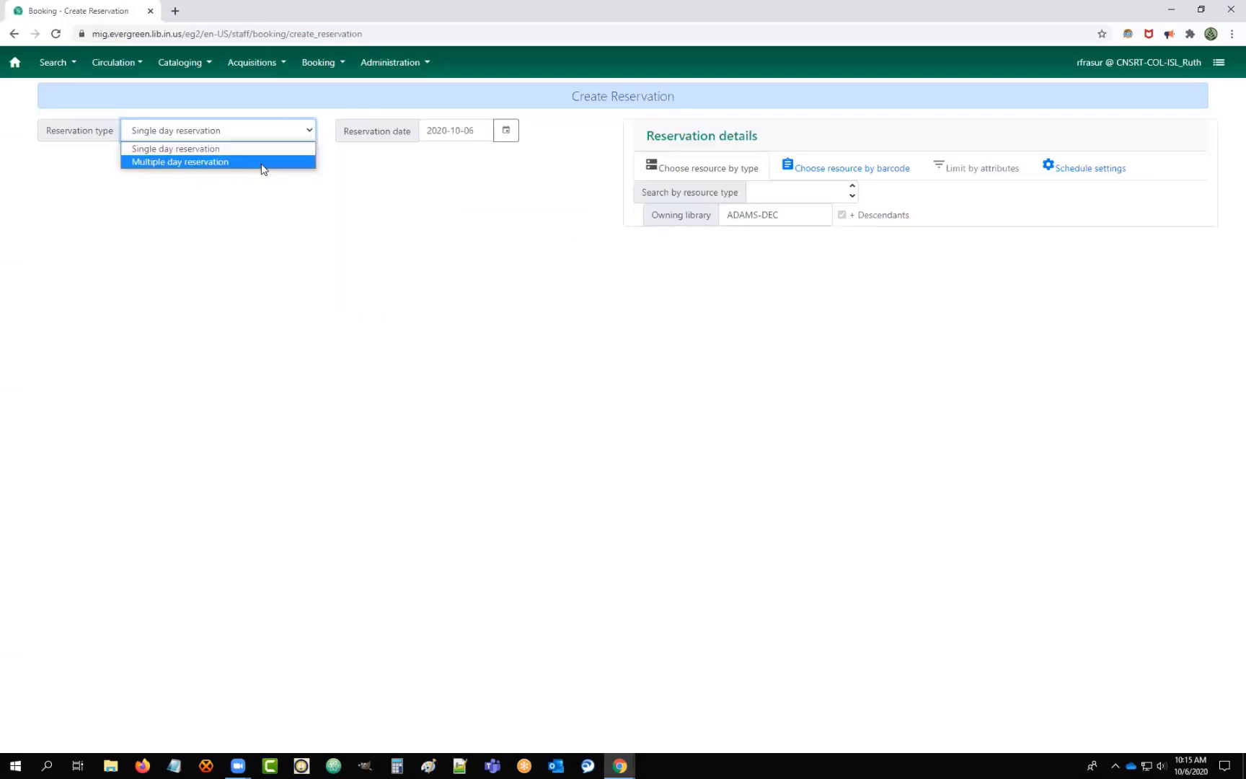
{"action": "left_click", "coordinate": [264, 162]}
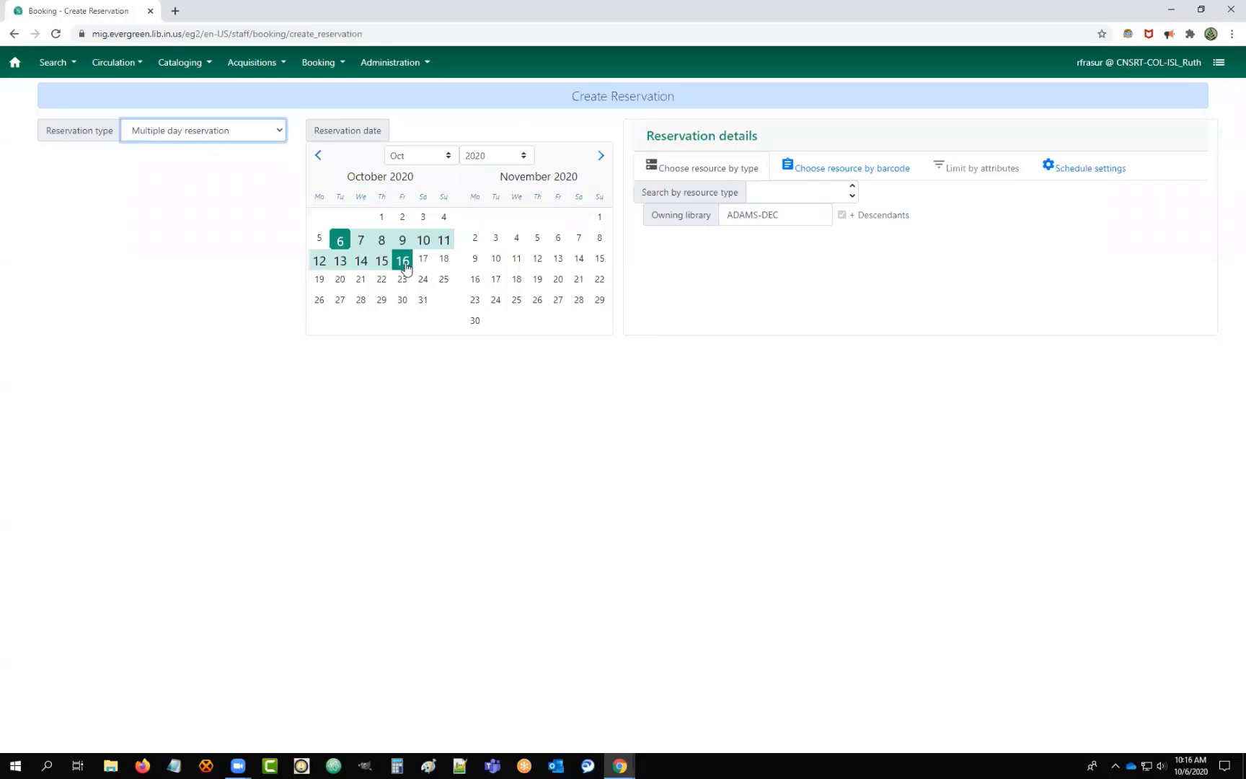
{"action": "left_click_drag", "start_coordinate": [411, 264], "coordinate": [519, 285]}
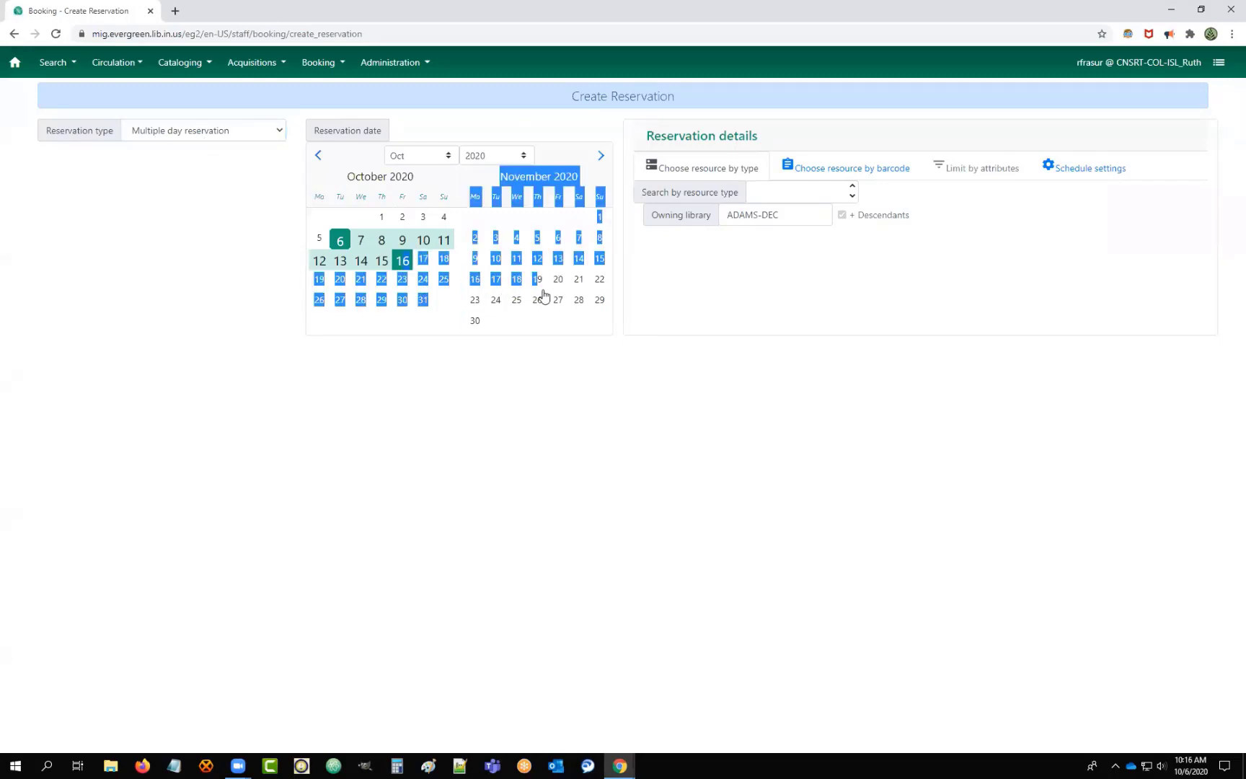
{"action": "left_click", "coordinate": [540, 283]}
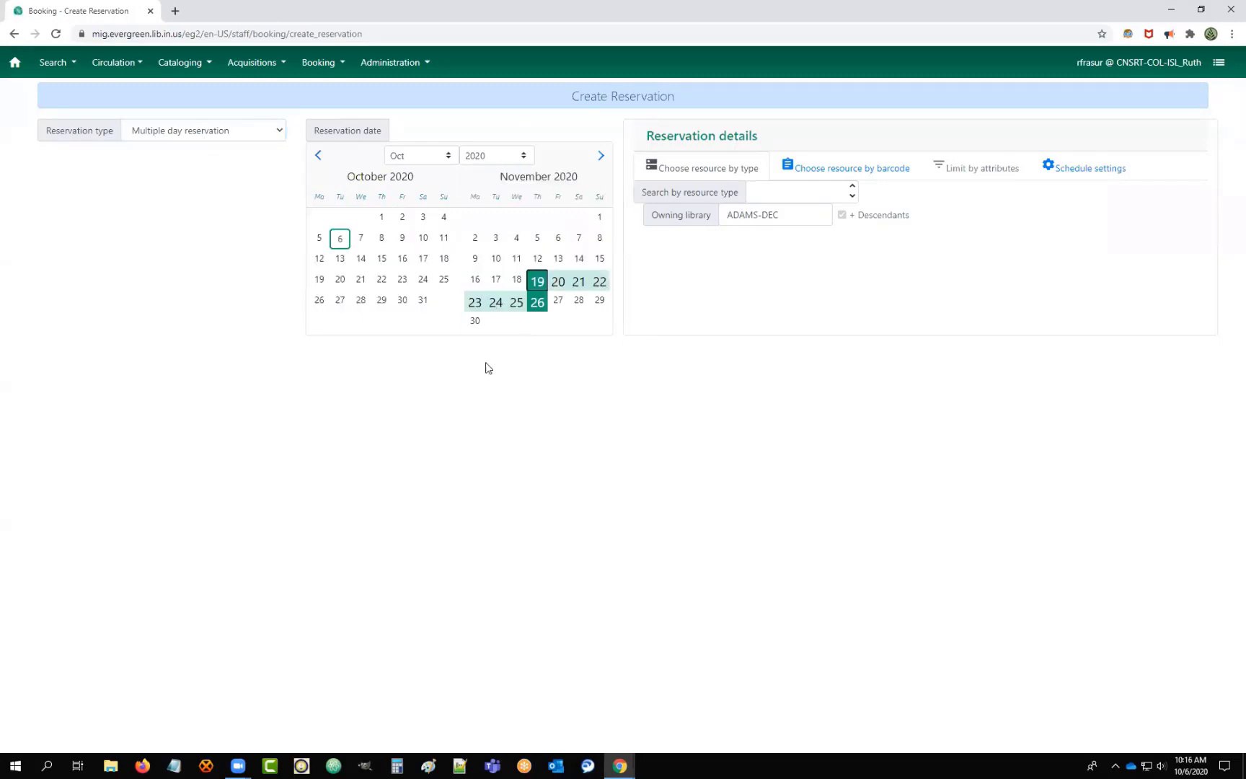
{"action": "left_click", "coordinate": [341, 238]}
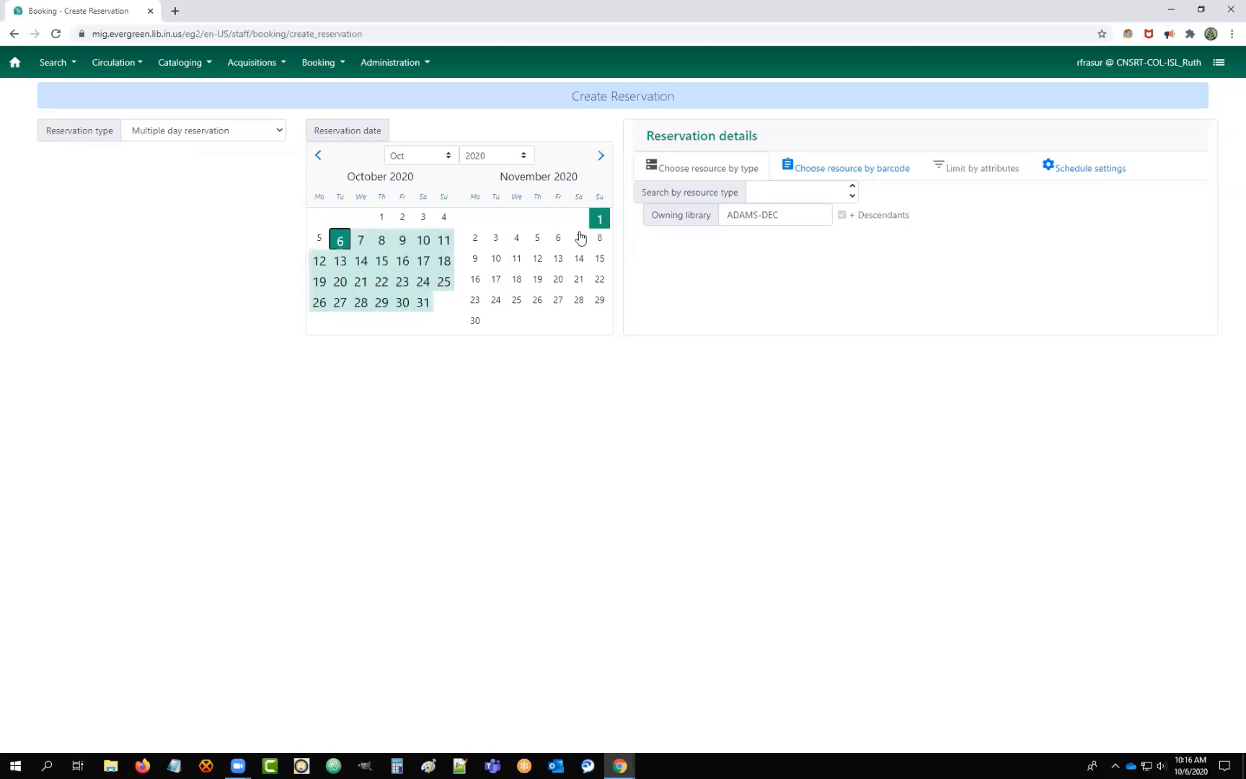
{"action": "left_click", "coordinate": [558, 238]}
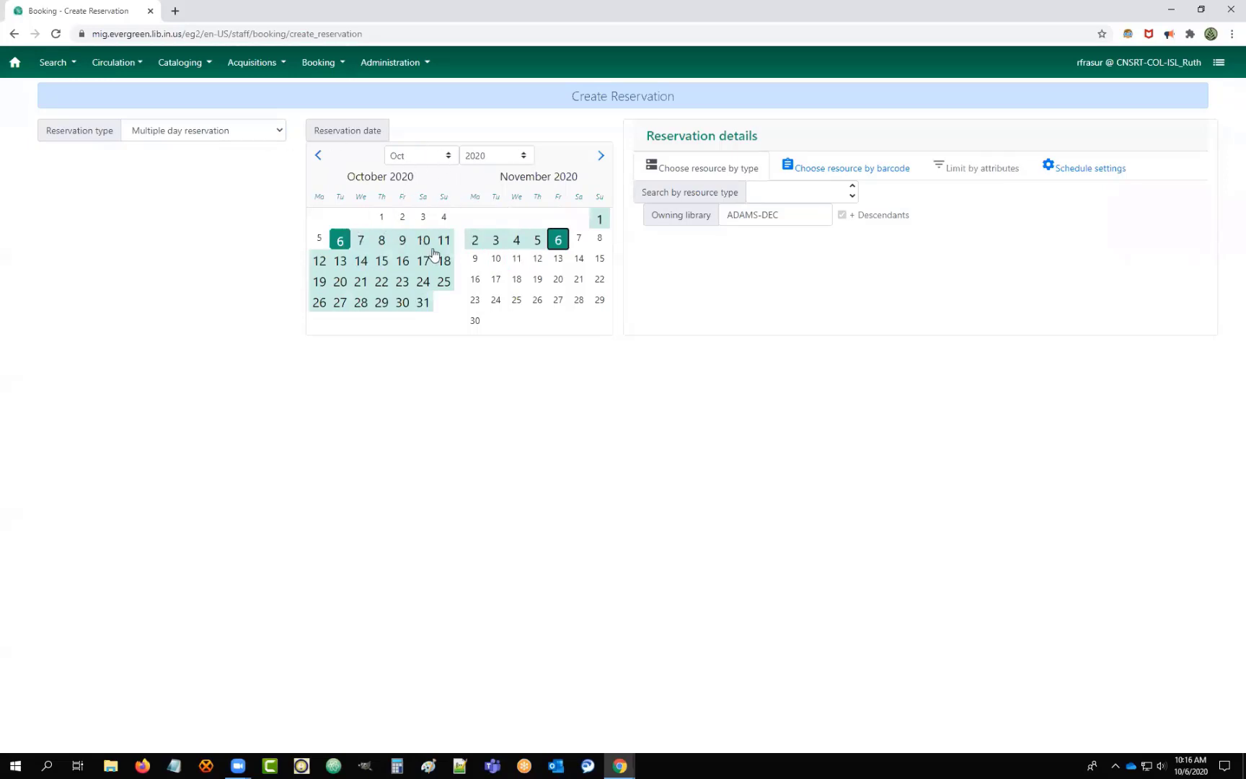
{"action": "left_click", "coordinate": [277, 135]}
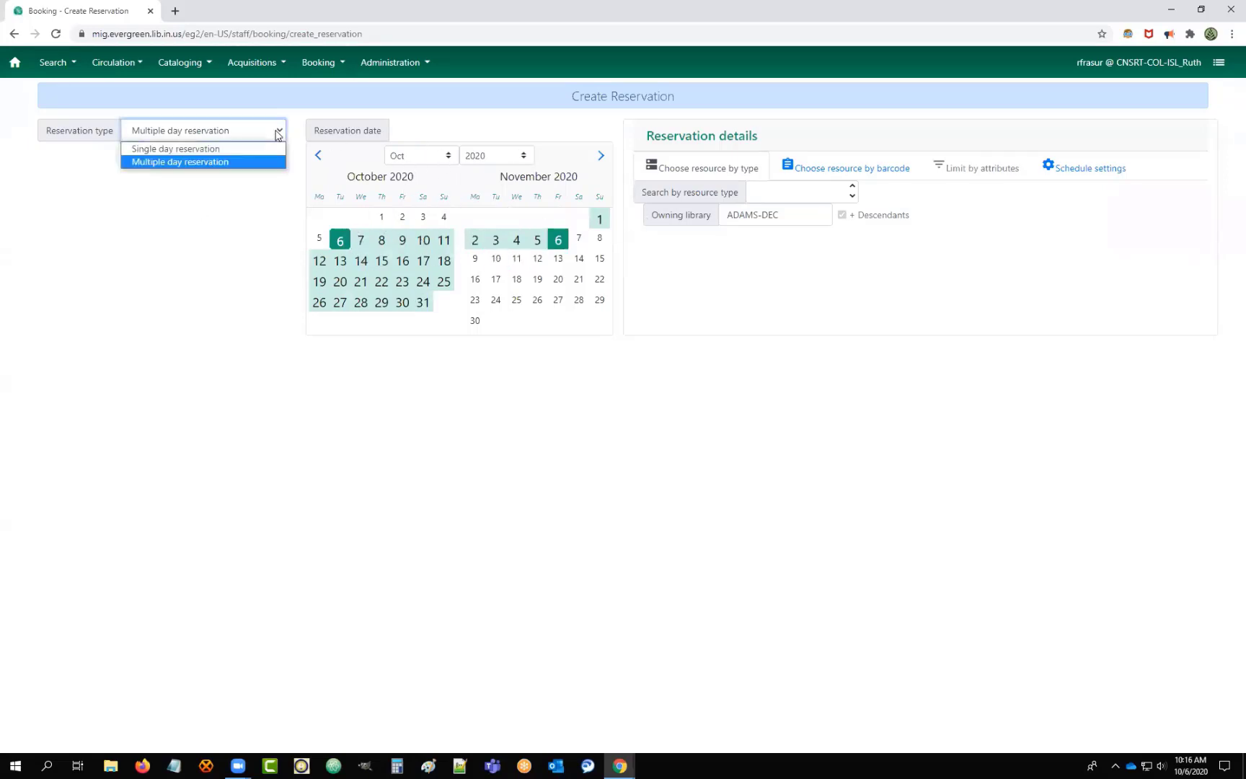
{"action": "left_click", "coordinate": [167, 160]}
{"action": "left_click", "coordinate": [276, 131]}
{"action": "left_click", "coordinate": [206, 148]}
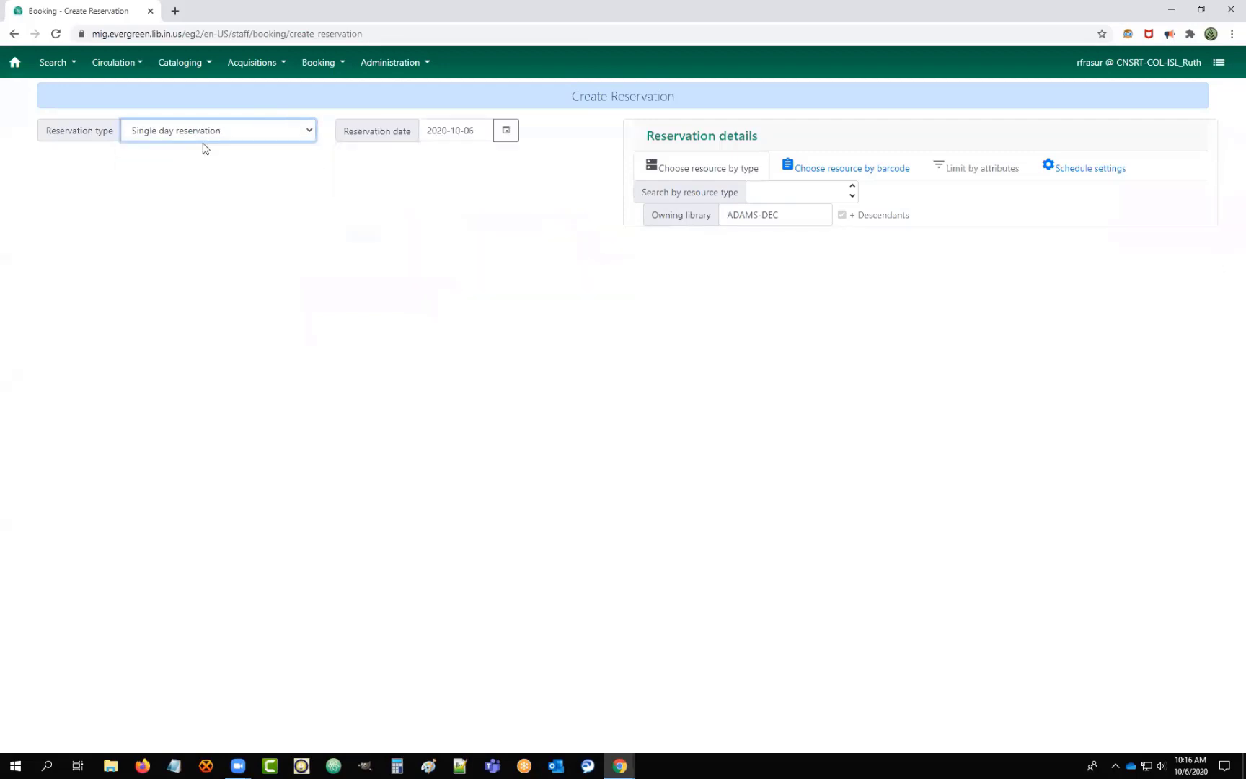
{"action": "left_click", "coordinate": [504, 133]}
{"action": "left_click", "coordinate": [505, 134]}
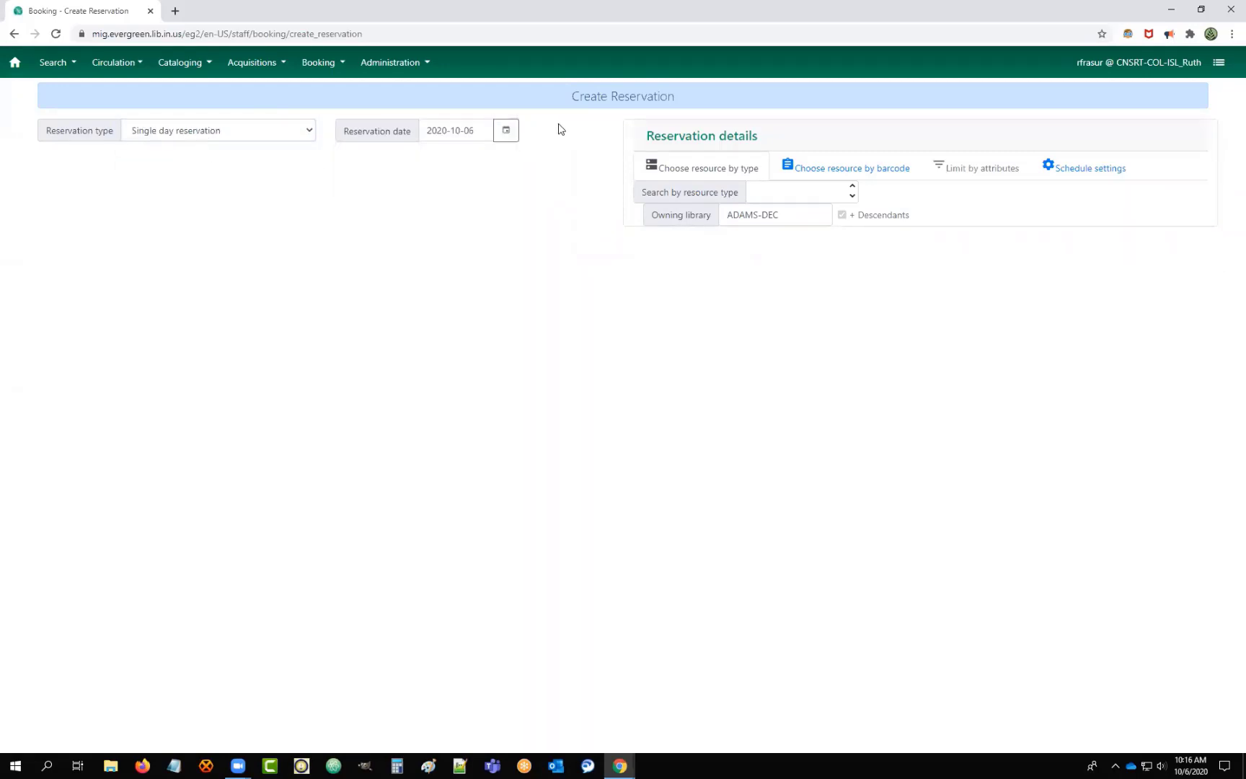
Review schedule settings of 9:00 AM to 5:00 PM, keeping granularity at 30 minutes.
{"action": "left_click", "coordinate": [1086, 168]}
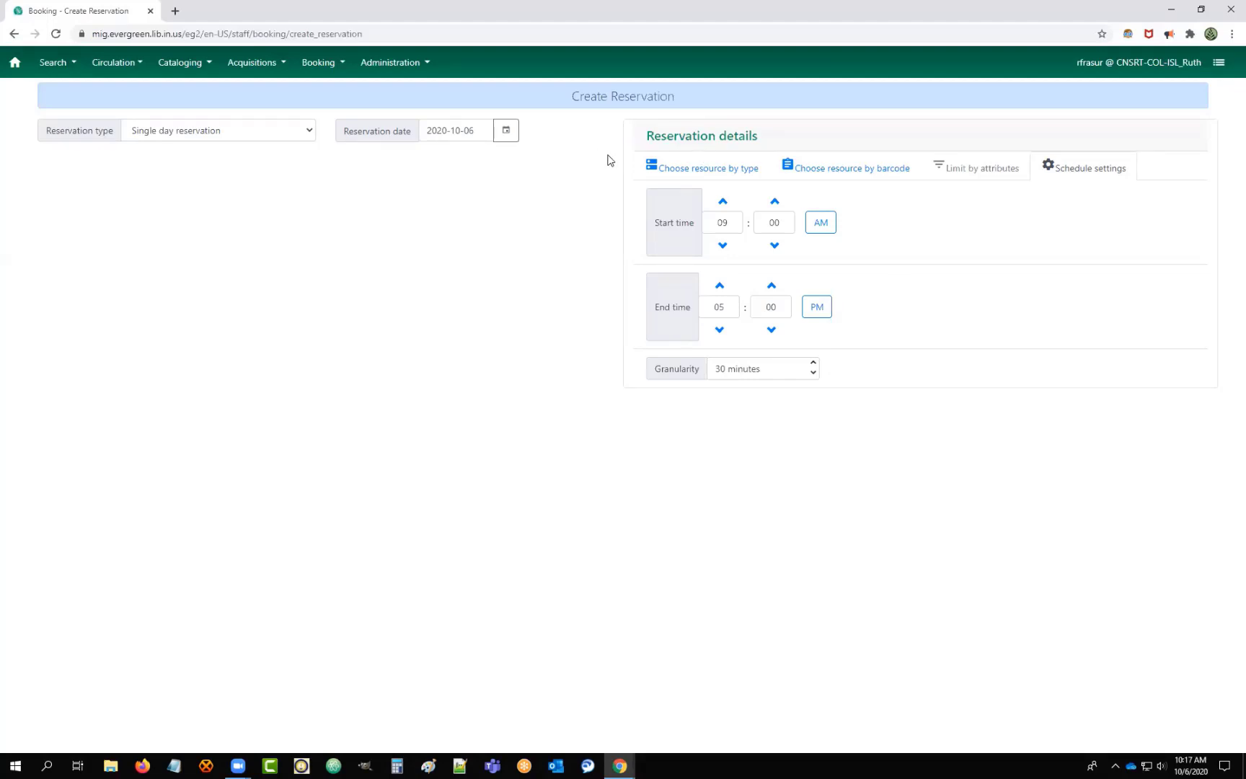
{"action": "left_click", "coordinate": [813, 367]}
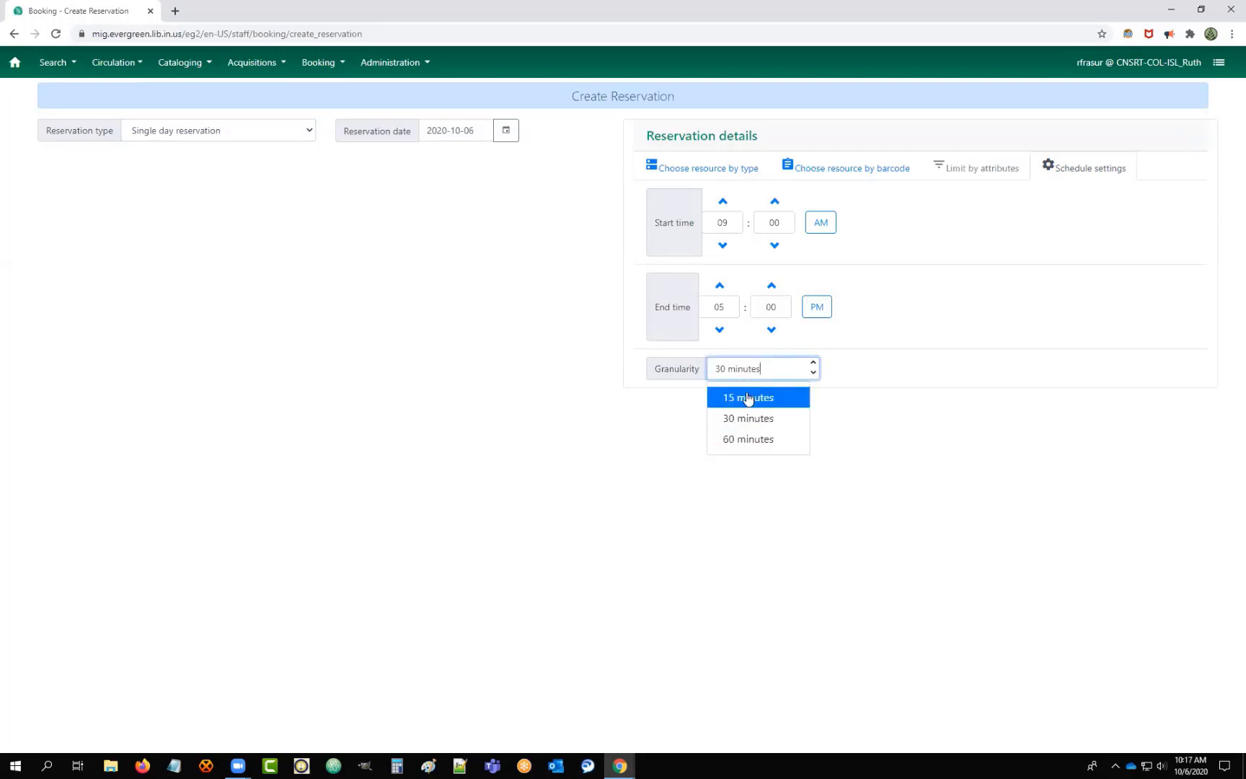
{"action": "left_click", "coordinate": [545, 226]}
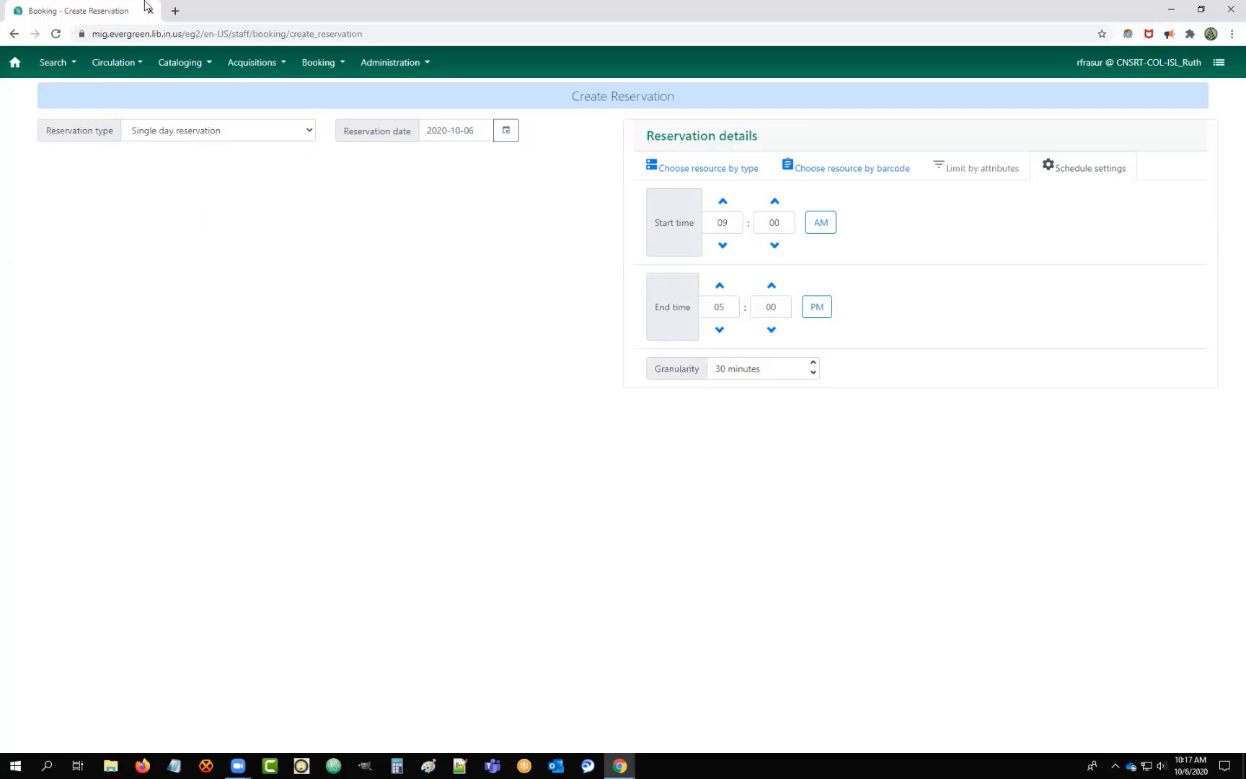
{"action": "left_click", "coordinate": [311, 63]}
Open the Booking Pull List and set Number of days to fetch to 5.
{"action": "left_click", "coordinate": [328, 104]}
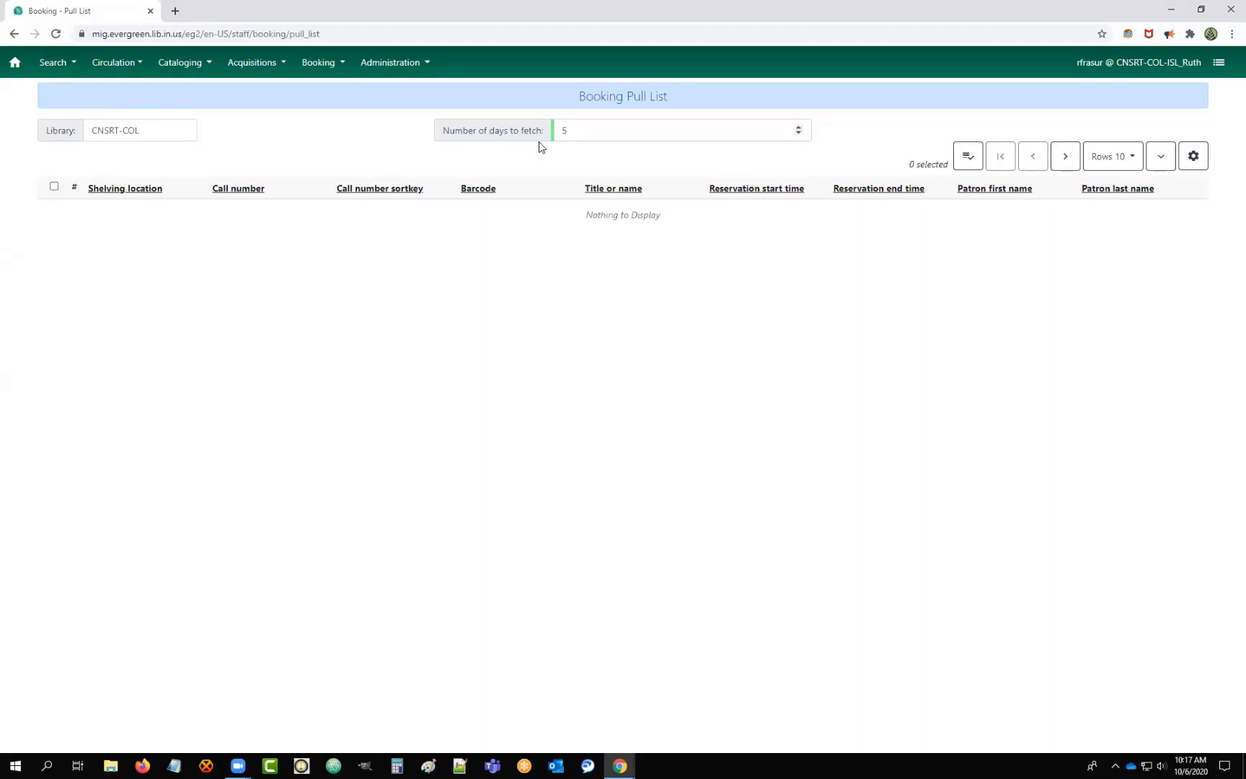
{"action": "left_click_drag", "start_coordinate": [589, 138], "coordinate": [383, 131]}
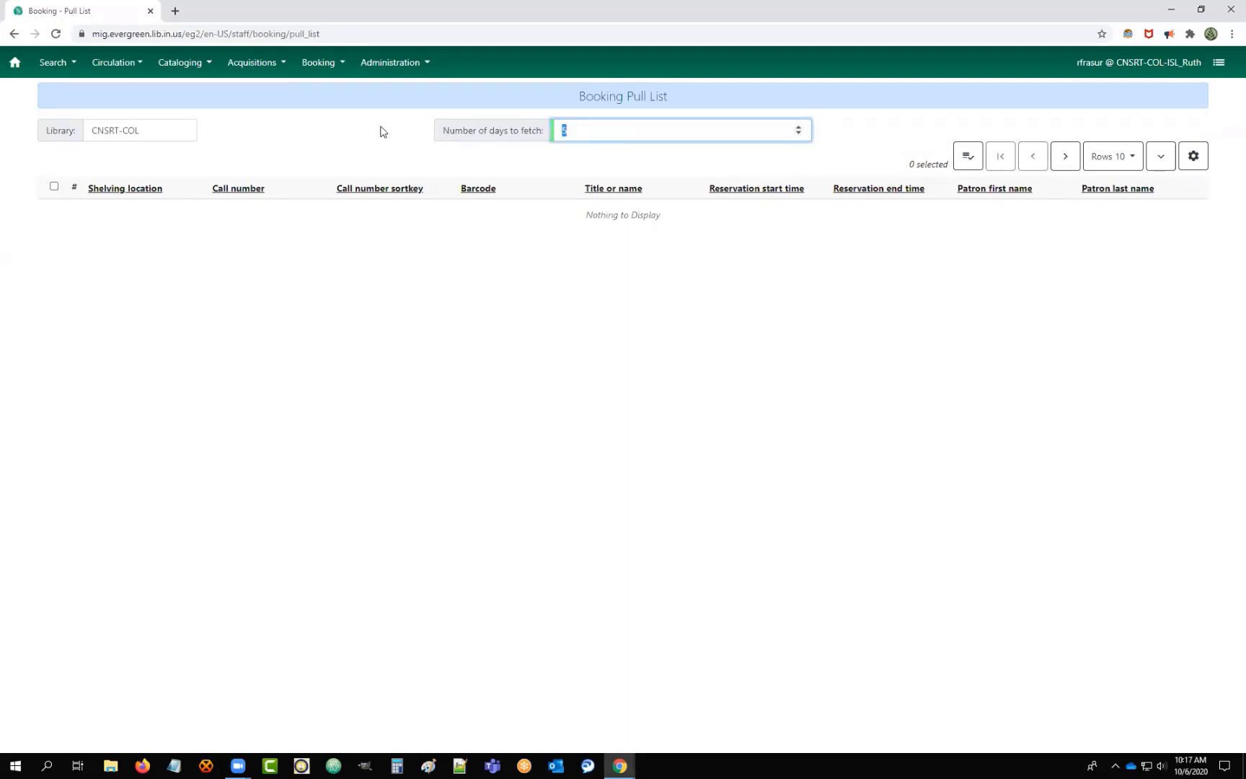
{"action": "type", "text": "1"}
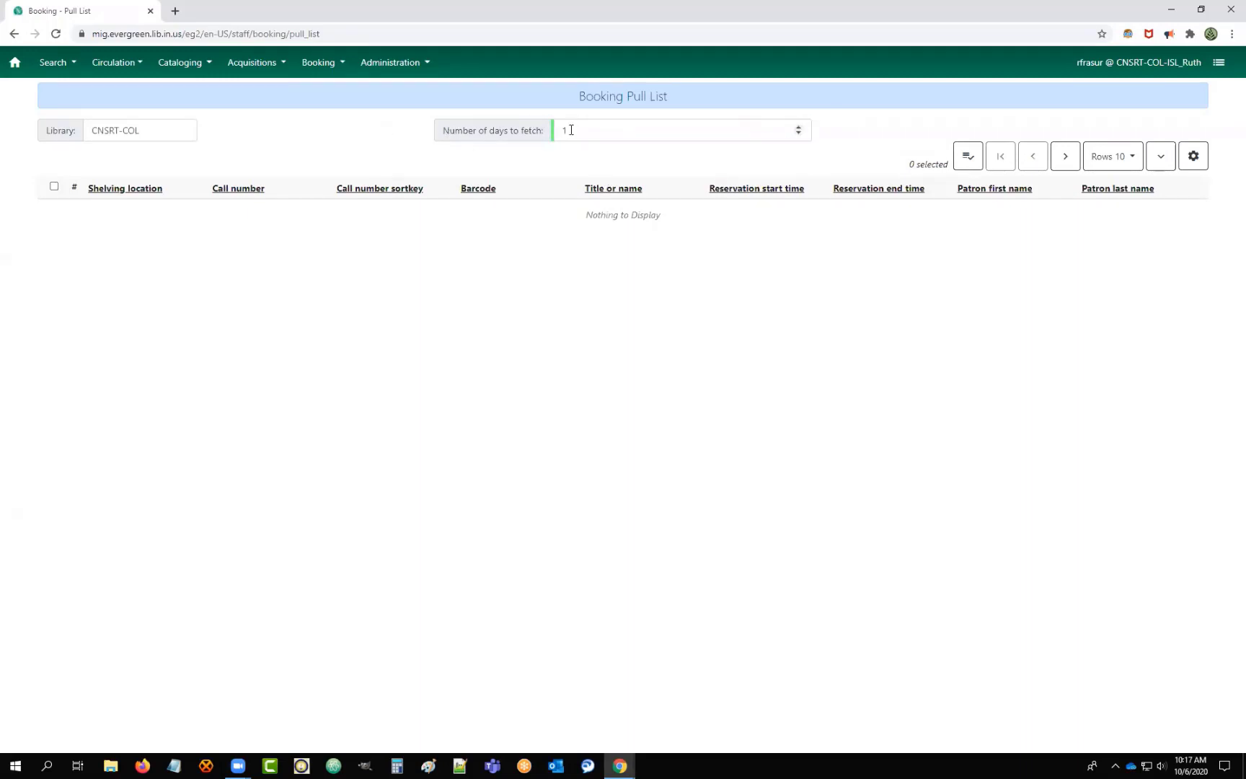
{"action": "left_click_drag", "start_coordinate": [571, 130], "coordinate": [509, 148]}
{"action": "type", "text": "3"}
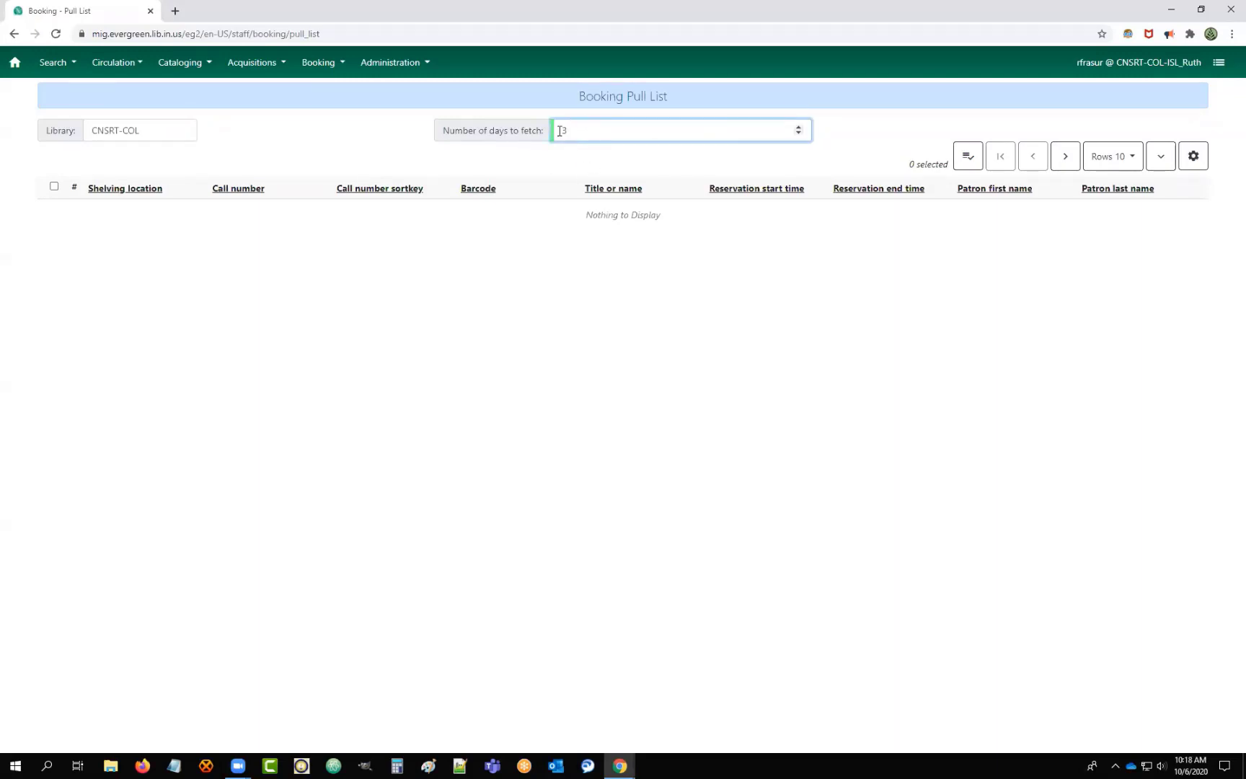
{"action": "left_click_drag", "start_coordinate": [560, 132], "coordinate": [587, 130]}
{"action": "type", "text": "1"}
{"action": "left_click", "coordinate": [835, 130]}
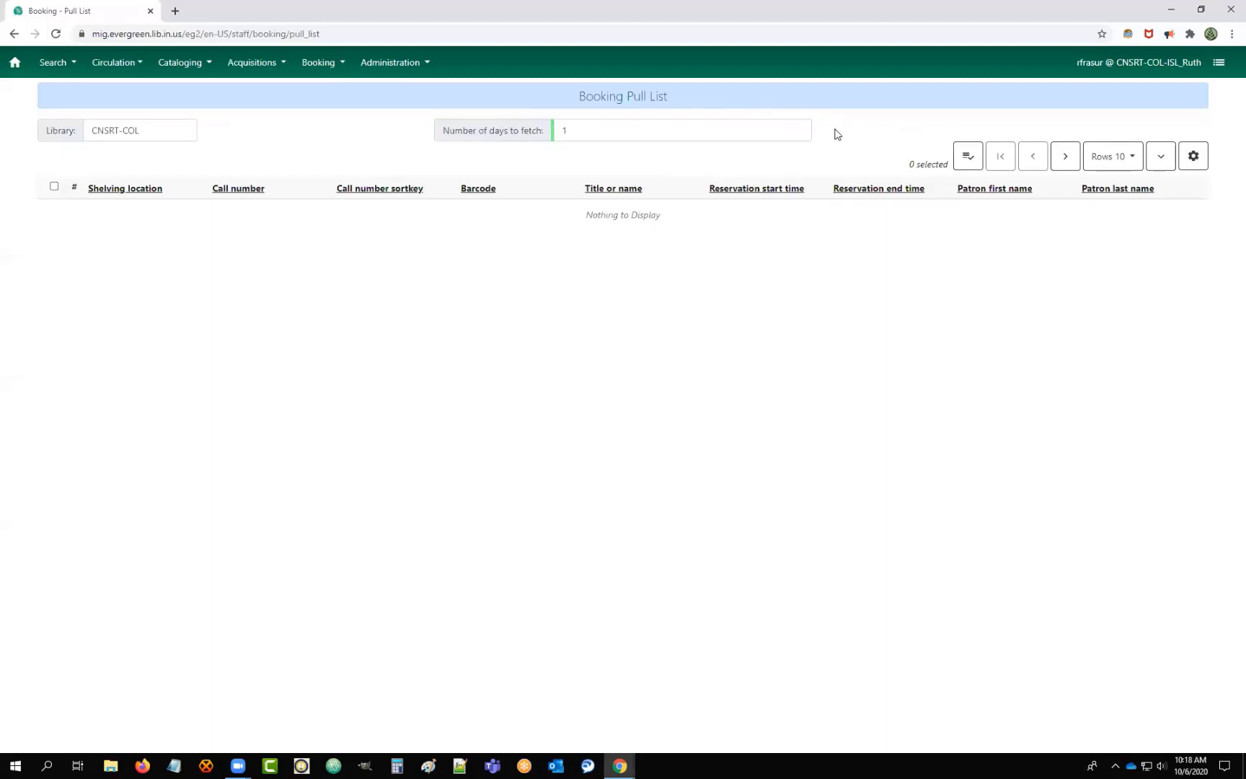
{"action": "left_click_drag", "start_coordinate": [592, 130], "coordinate": [480, 130]}
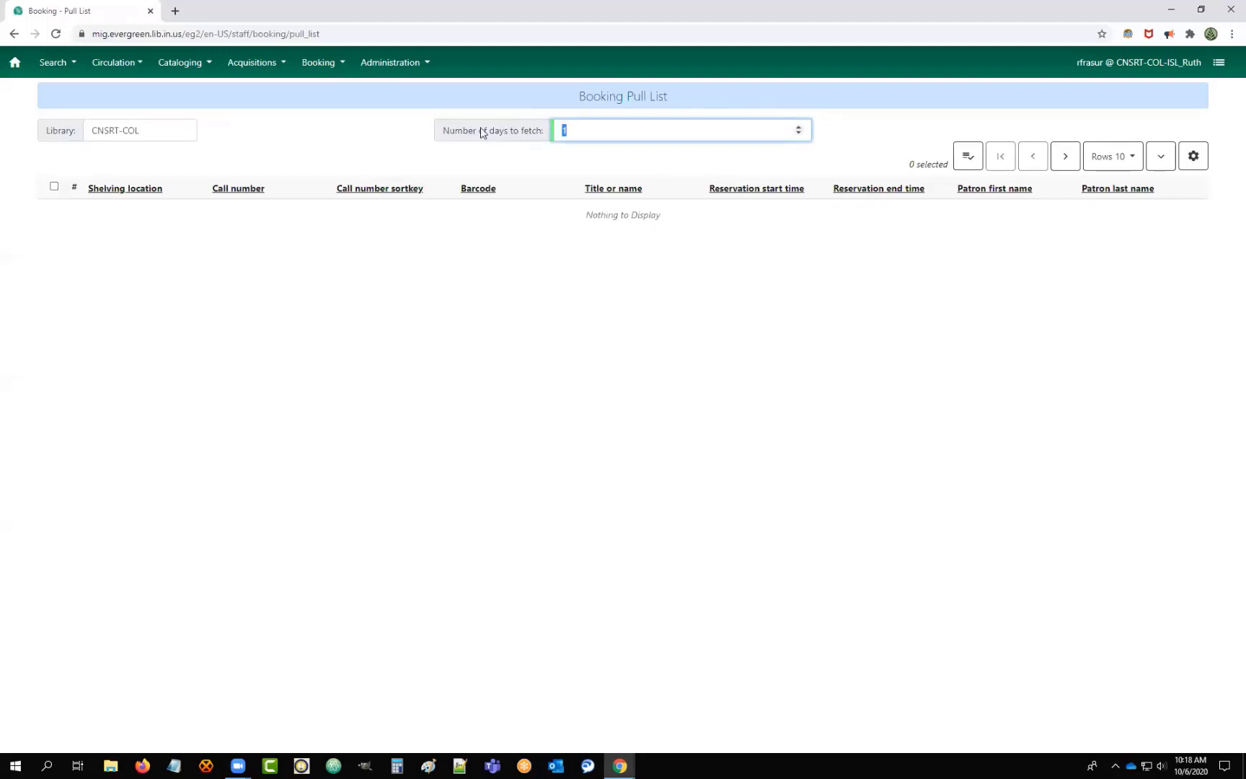
{"action": "type", "text": "5"}
{"action": "left_click", "coordinate": [861, 130]}
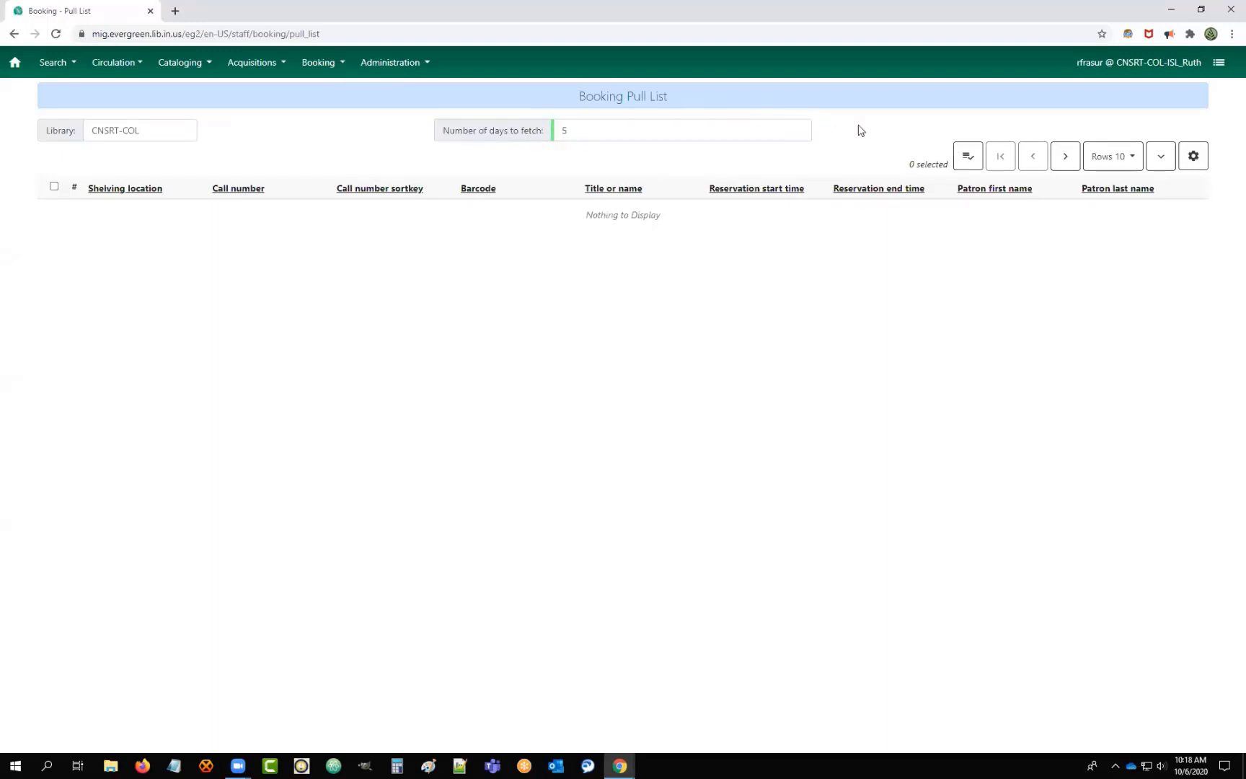
Leave the days field and go to the Capture Reserved Resources page.
{"action": "left_click", "coordinate": [578, 129]}
{"action": "left_click_drag", "start_coordinate": [570, 130], "coordinate": [707, 132]}
{"action": "left_click", "coordinate": [898, 143]}
{"action": "left_click", "coordinate": [323, 62]}
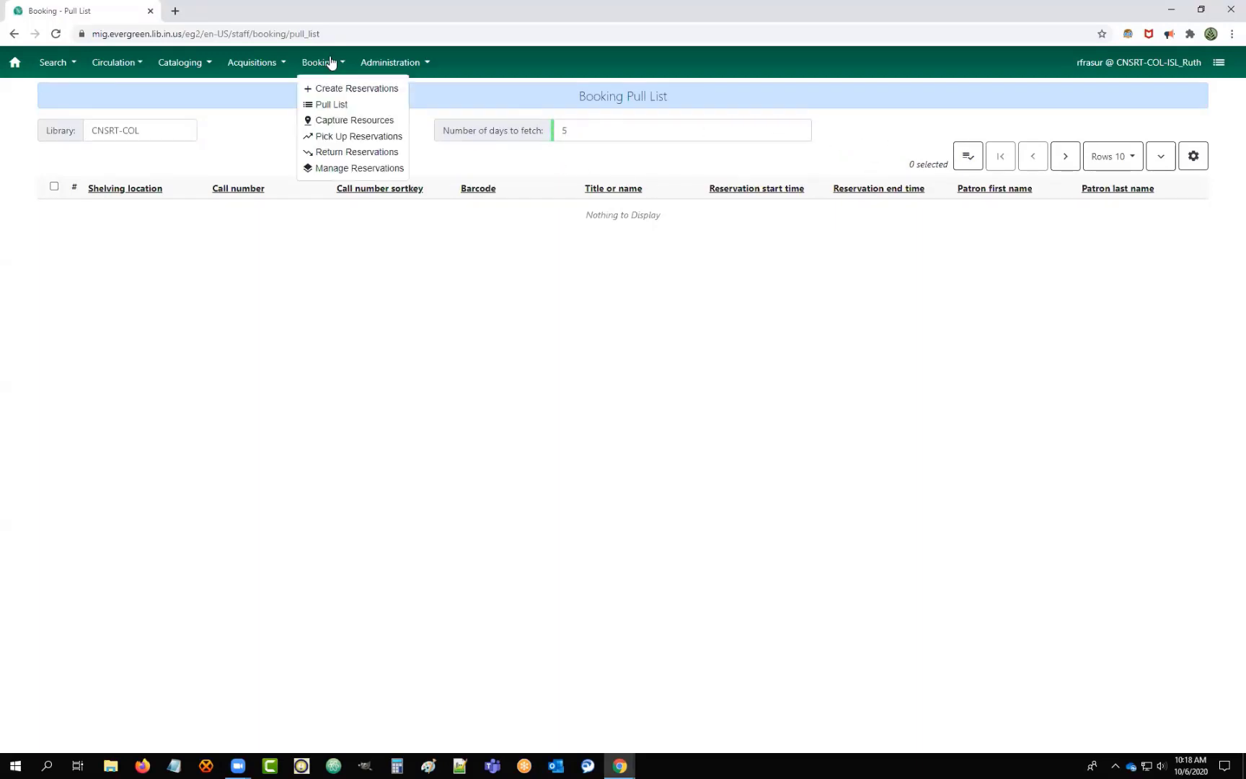
{"action": "left_click", "coordinate": [331, 120]}
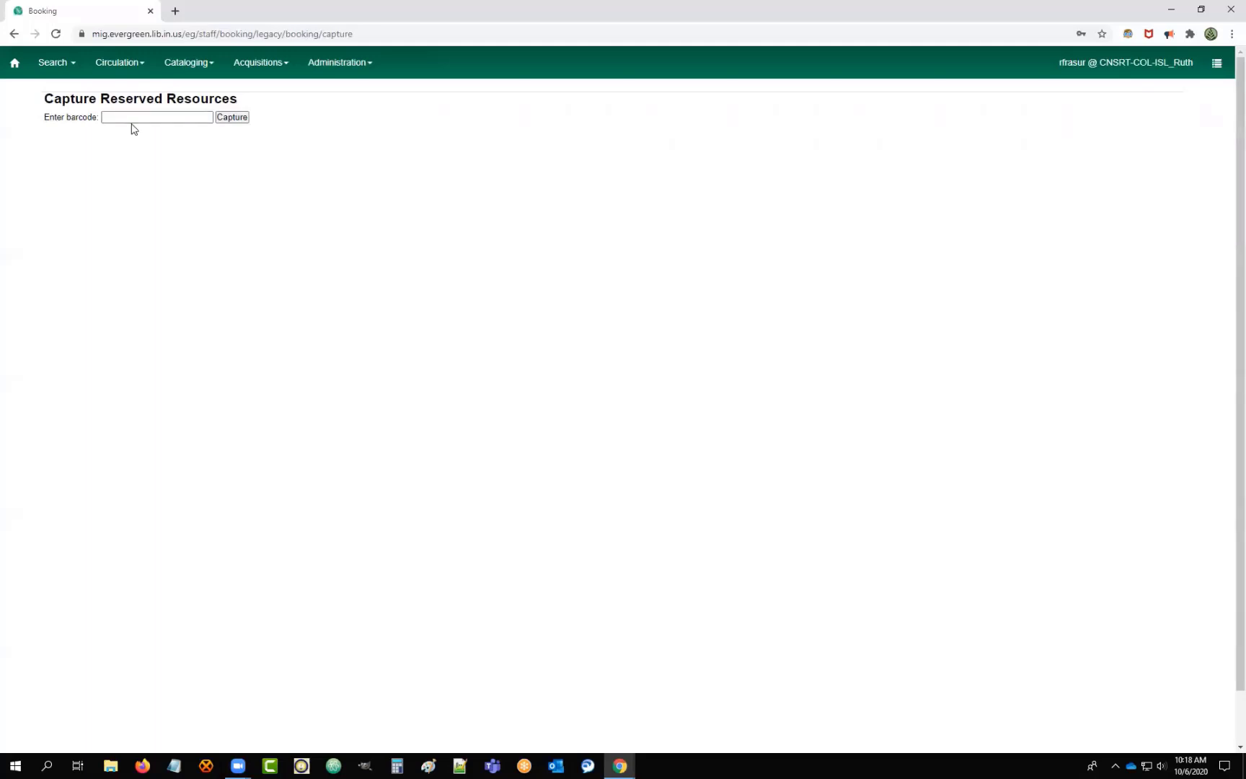
Load the newer staff client by changing the URL ending to eg2/en-US/staff.
{"action": "left_click", "coordinate": [275, 65]}
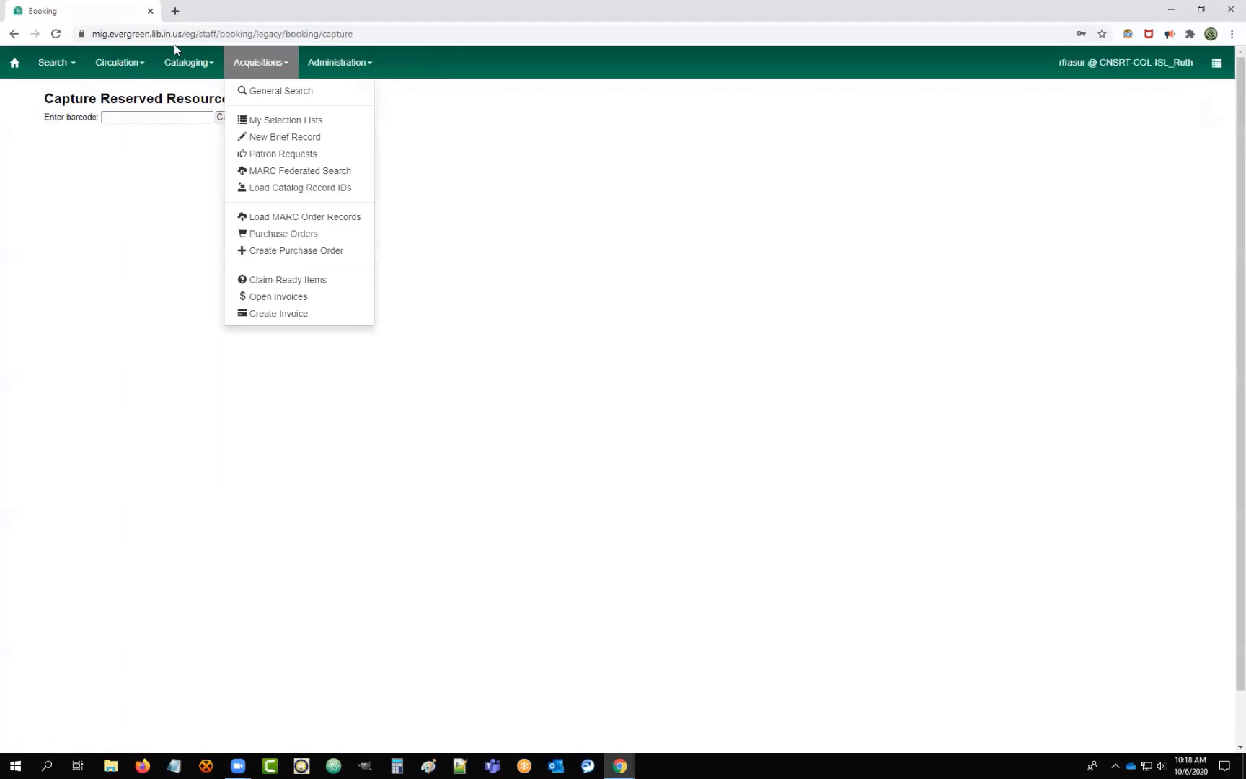
{"action": "left_click", "coordinate": [195, 34]}
{"action": "left_click", "coordinate": [211, 34]}
{"action": "key", "text": "Right"}
{"action": "key", "text": "Right"}
{"action": "key", "text": "Right"}
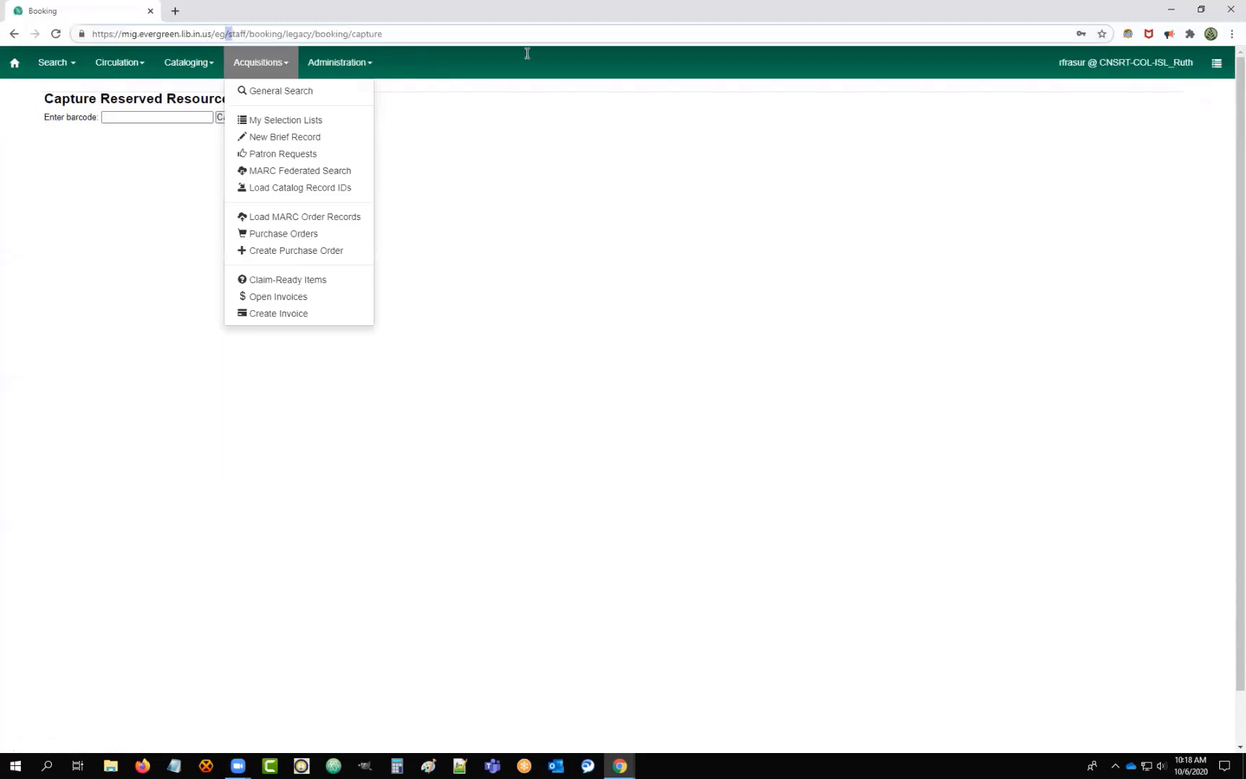
{"action": "key", "text": "shift+End"}
{"action": "type", "text": "2/en-US/staff"}
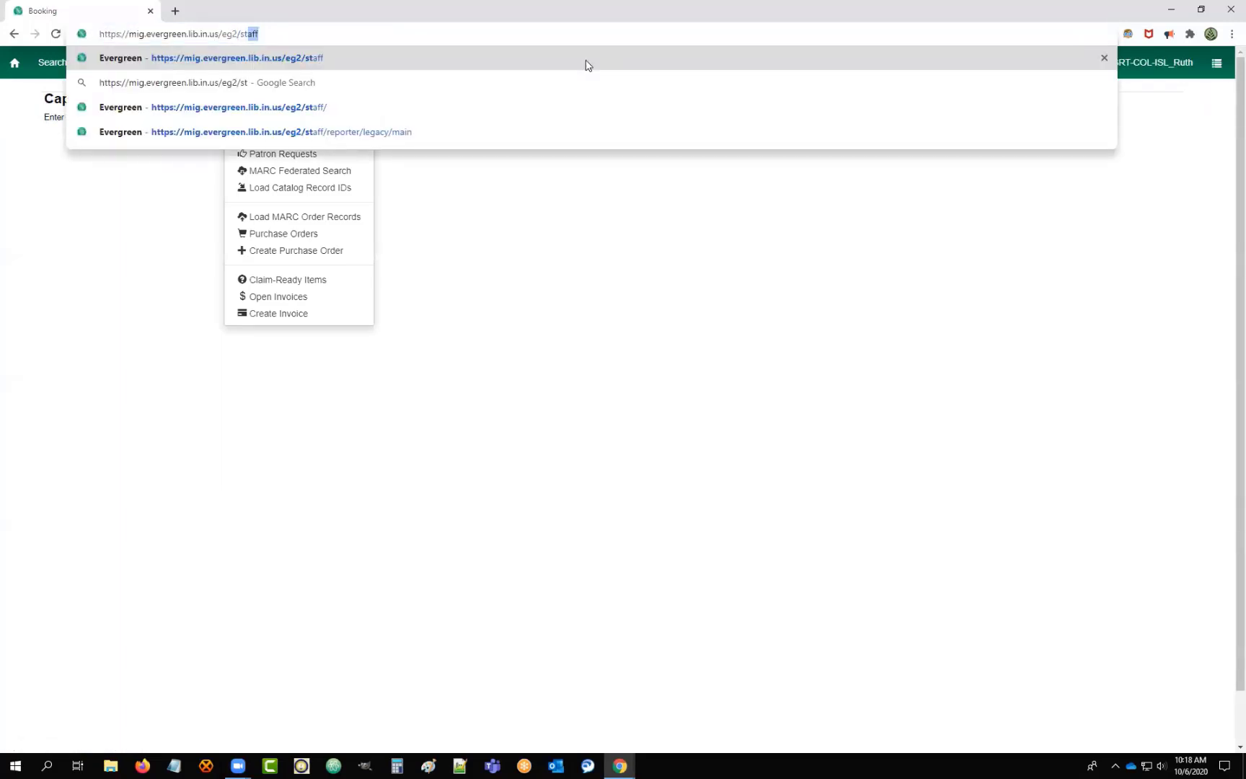
{"action": "key", "text": "Return"}
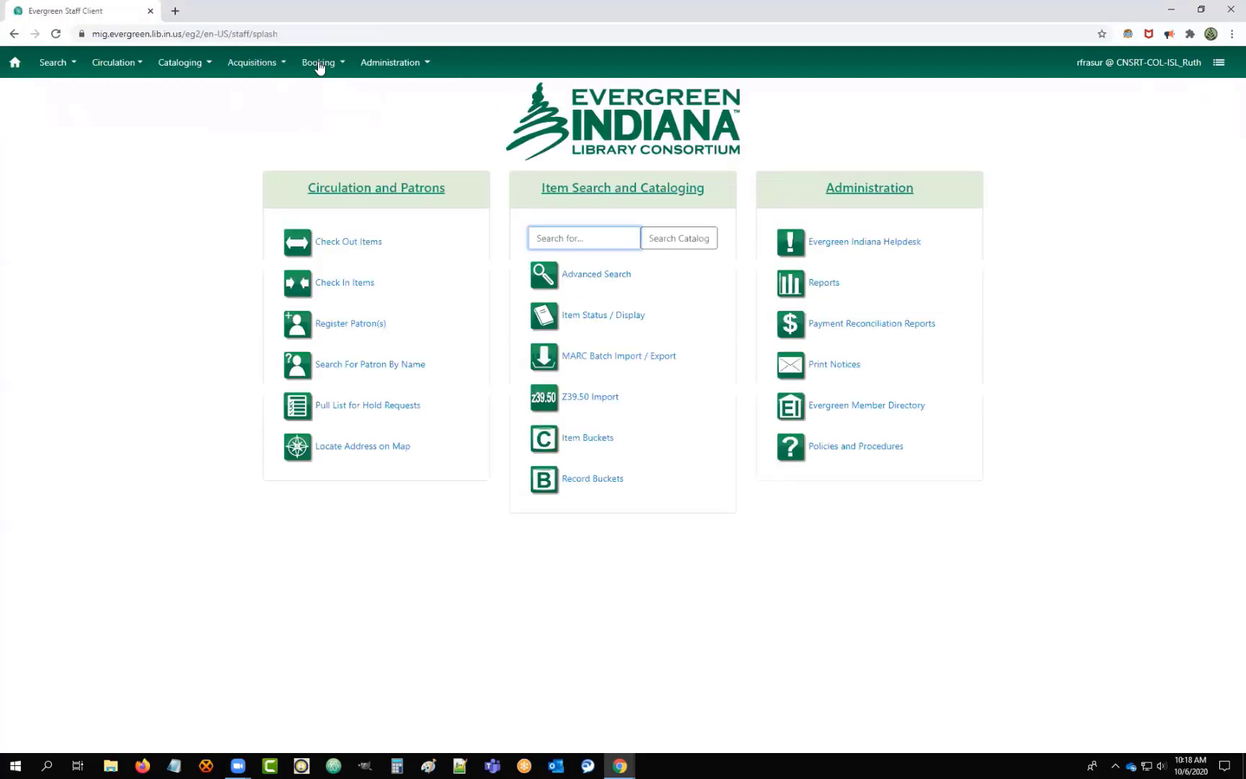
Go to the Booking Pickup page from the Booking menu.
{"action": "left_click", "coordinate": [318, 62]}
{"action": "left_click", "coordinate": [364, 137]}
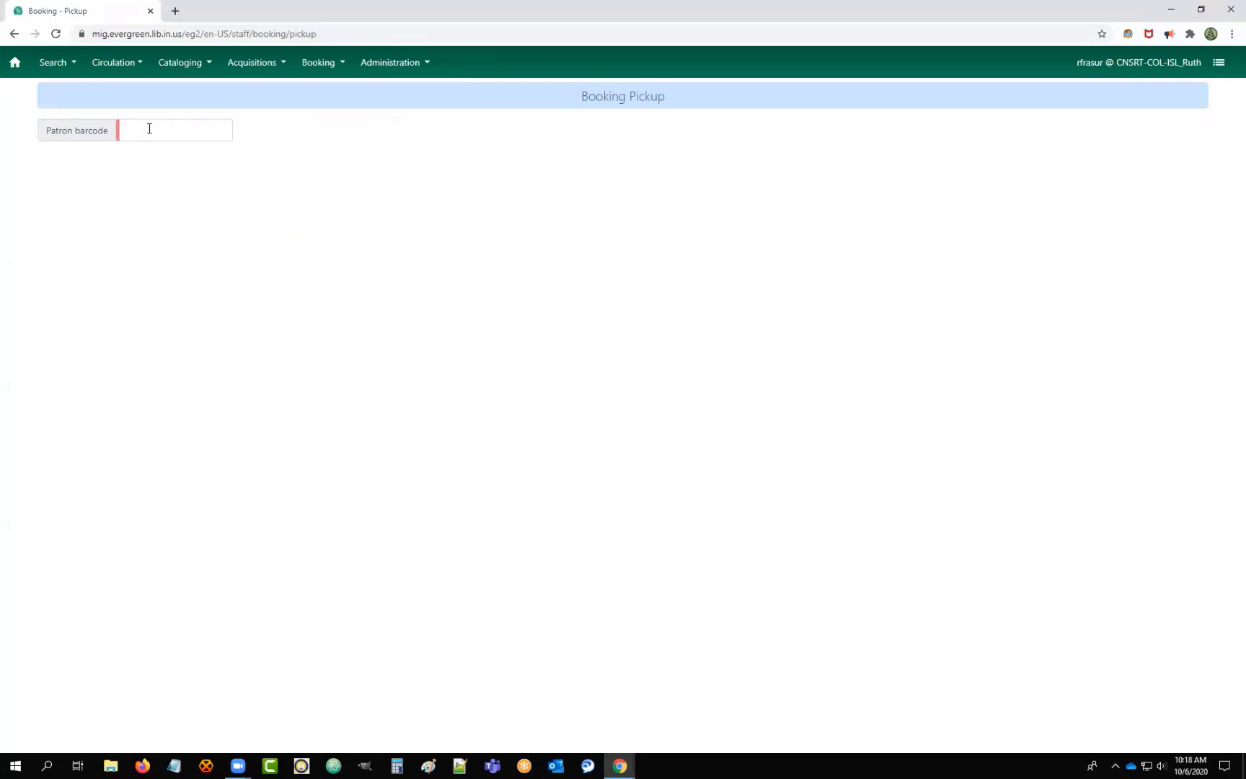
{"action": "left_click", "coordinate": [331, 63]}
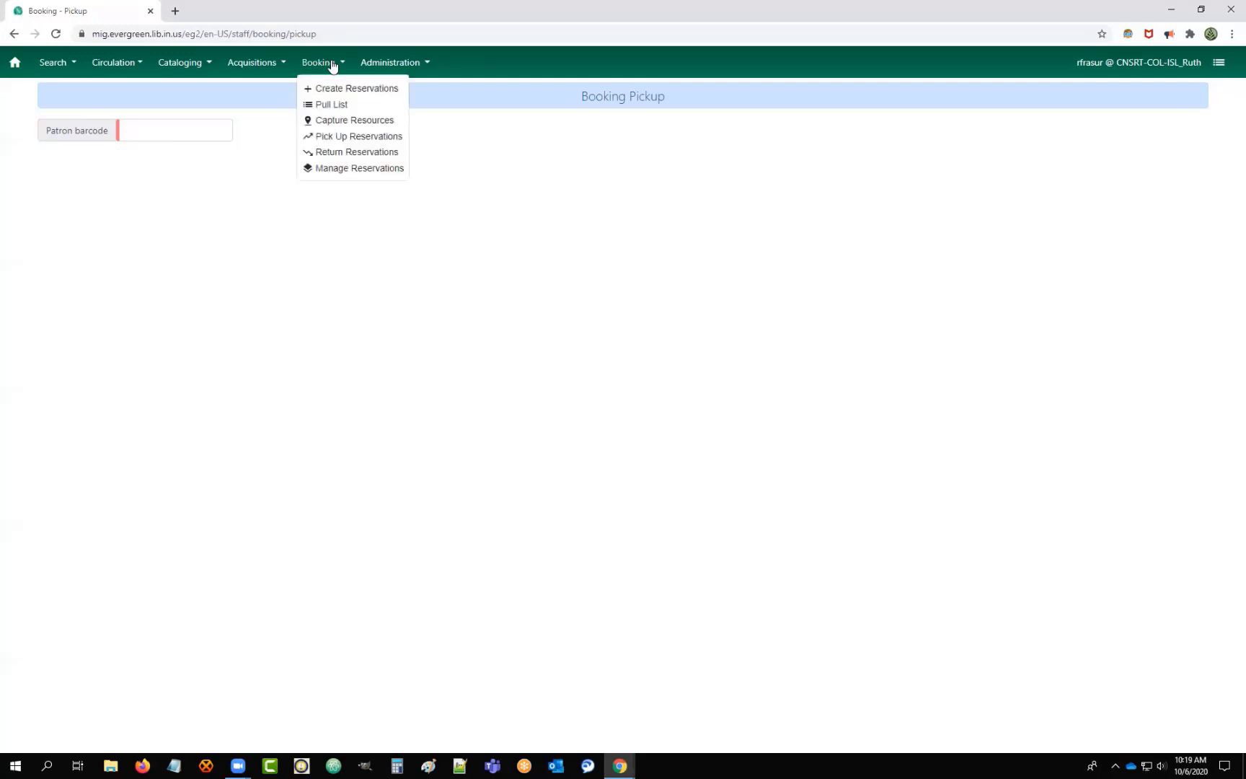
Open Booking Return, set it to By resource, and focus the resource barcode field.
{"action": "left_click", "coordinate": [337, 153]}
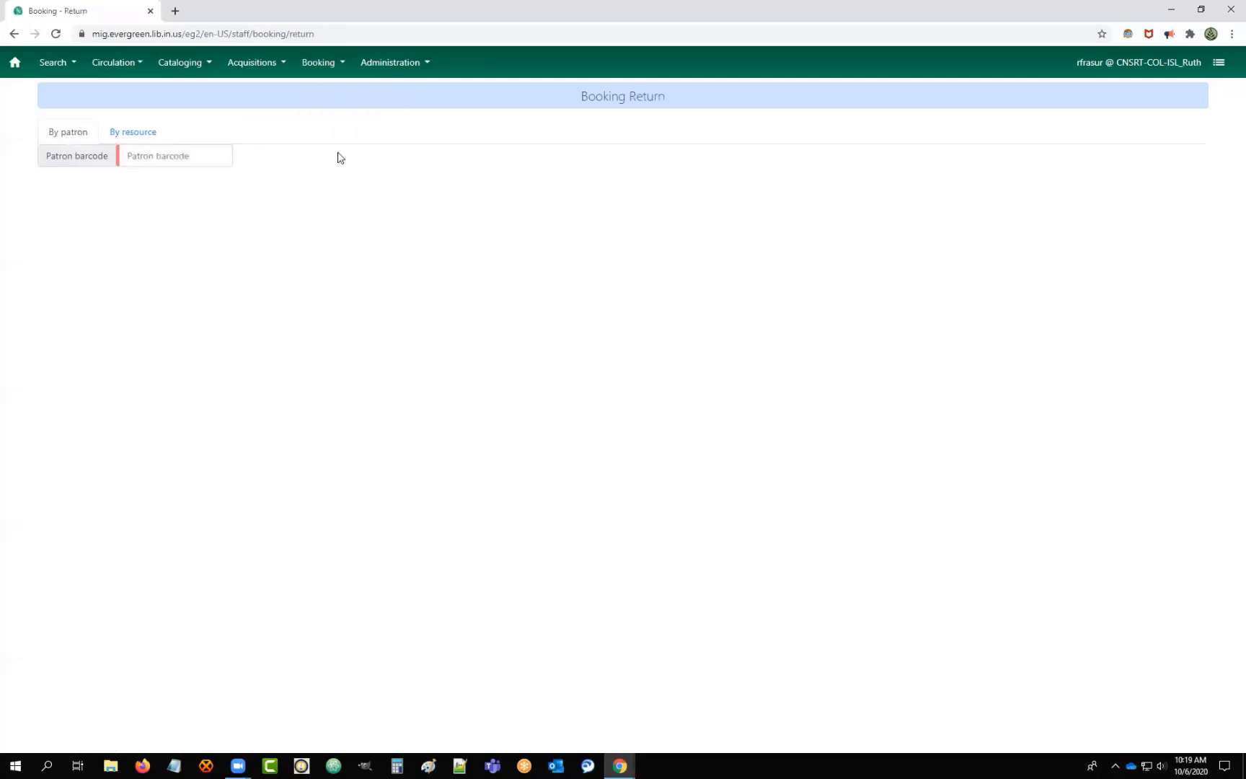
{"action": "left_click", "coordinate": [155, 135]}
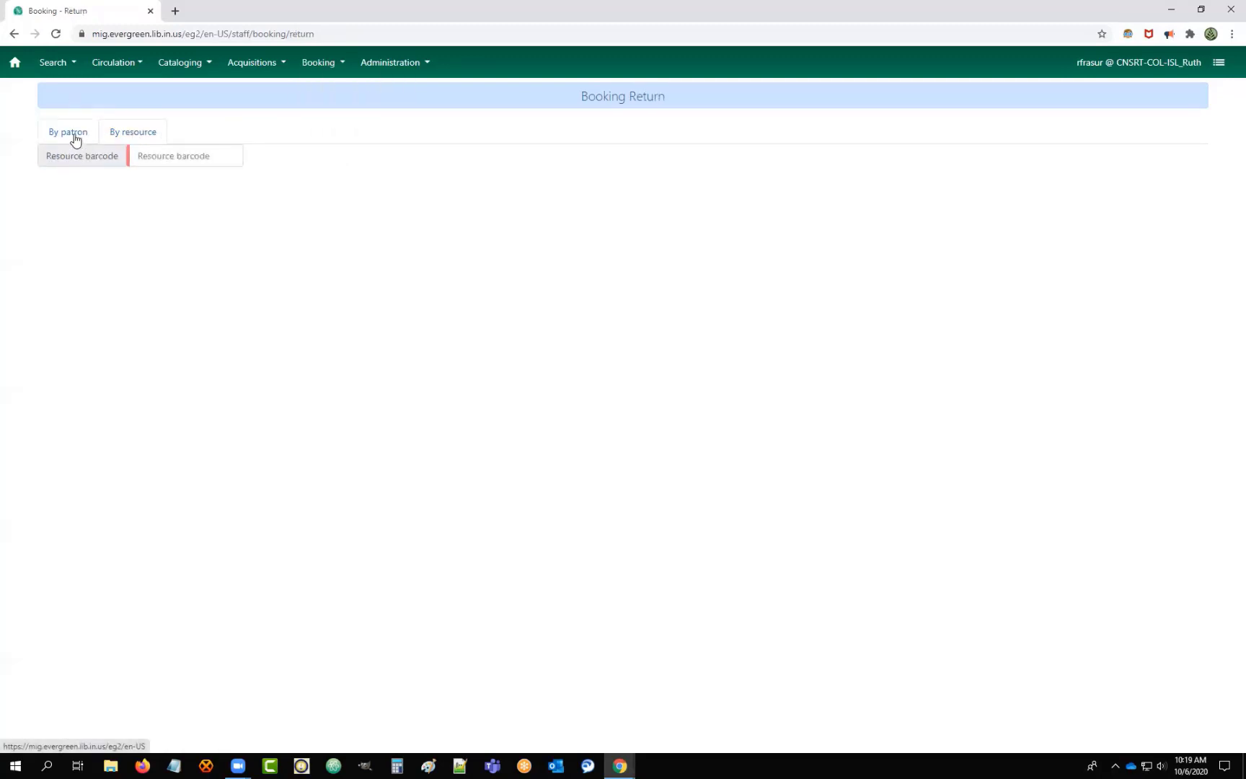
{"action": "left_click", "coordinate": [73, 137]}
{"action": "left_click", "coordinate": [167, 158]}
{"action": "left_click", "coordinate": [146, 133]}
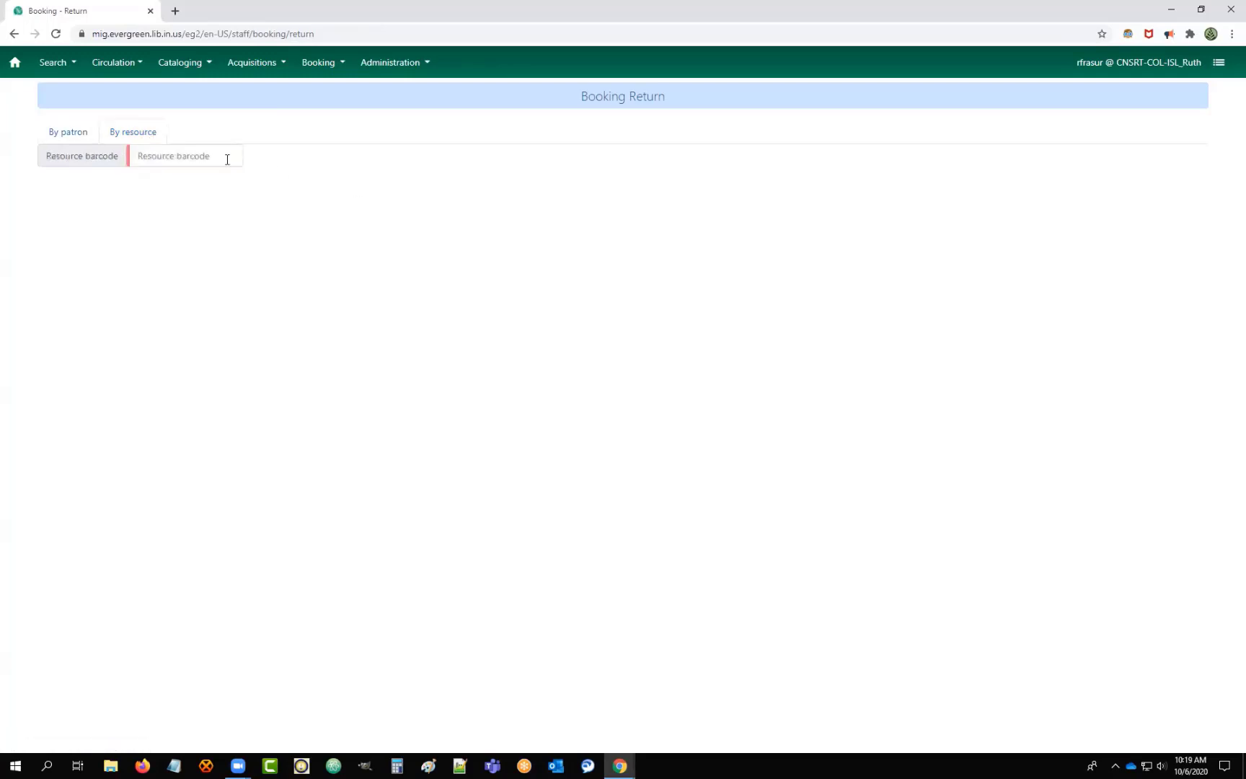
{"action": "left_click", "coordinate": [156, 160]}
{"action": "left_click", "coordinate": [254, 64]}
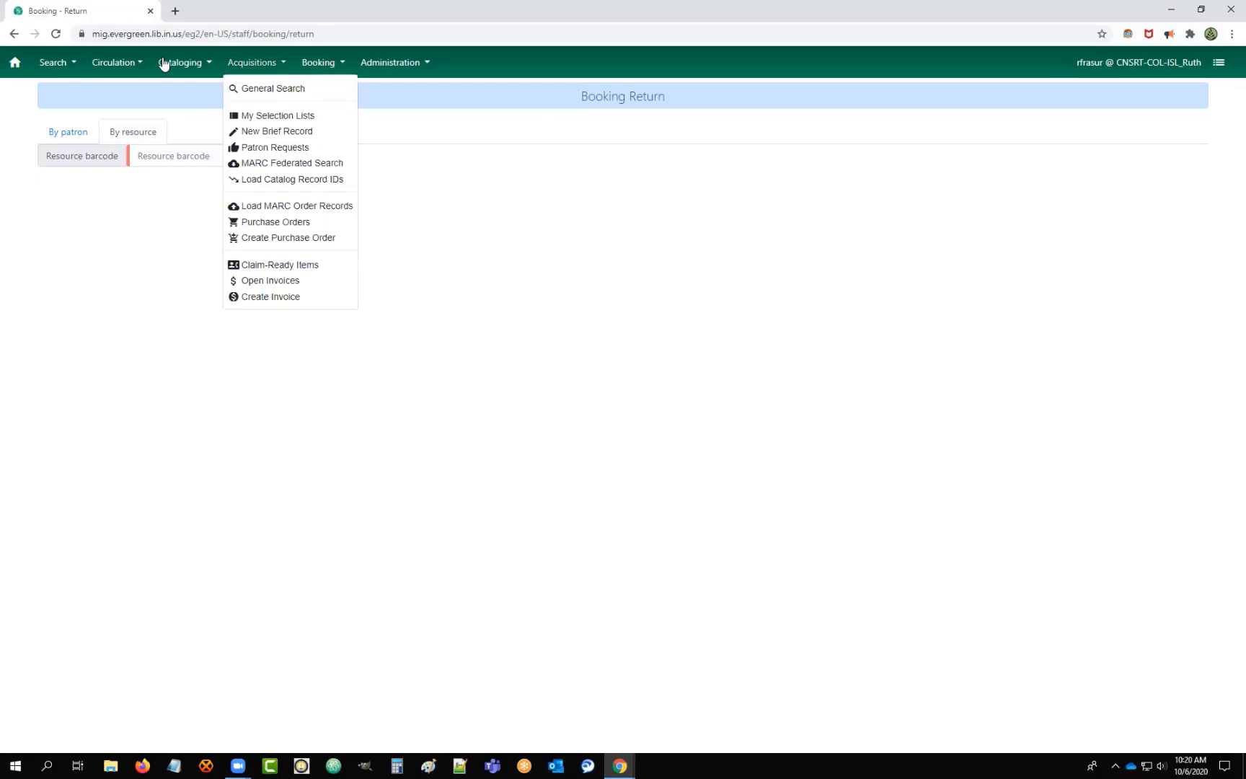
Open Manage Reservations and view, then dismiss, the grid's reservation actions list.
{"action": "left_click", "coordinate": [326, 63]}
{"action": "left_click", "coordinate": [331, 168]}
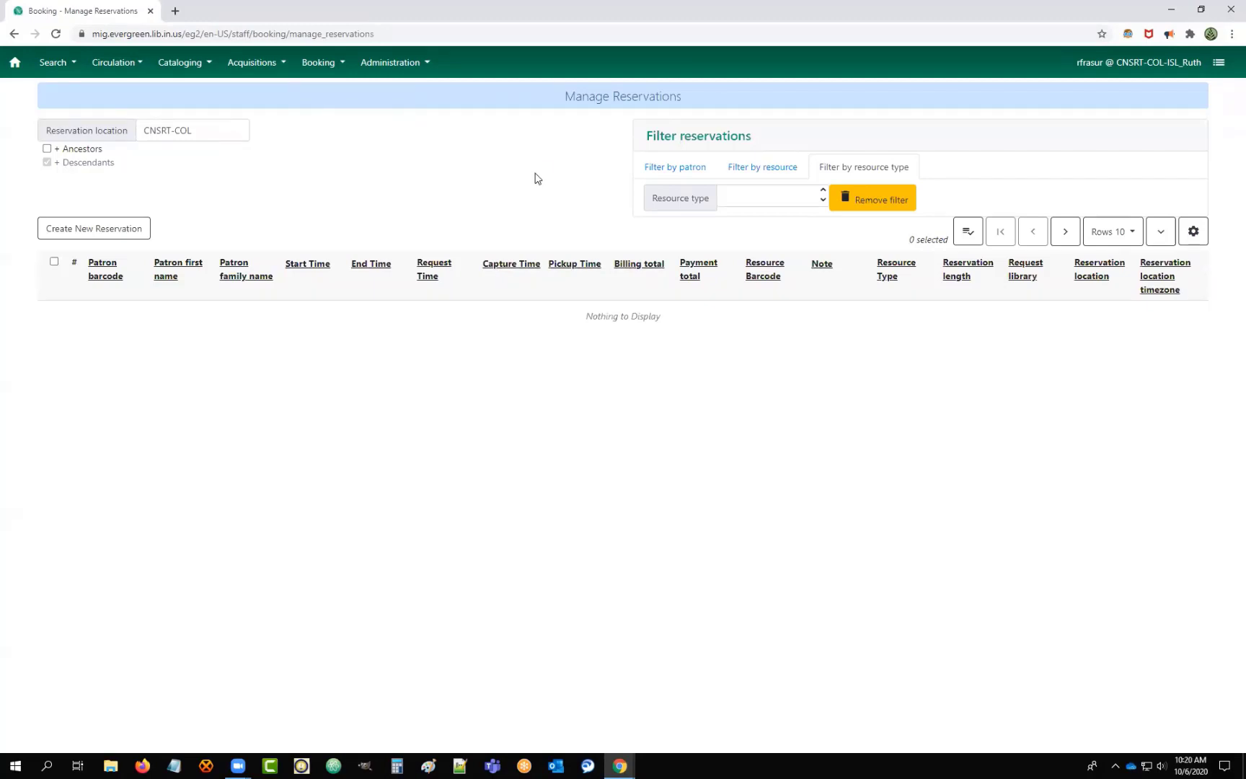
{"action": "left_click", "coordinate": [966, 231]}
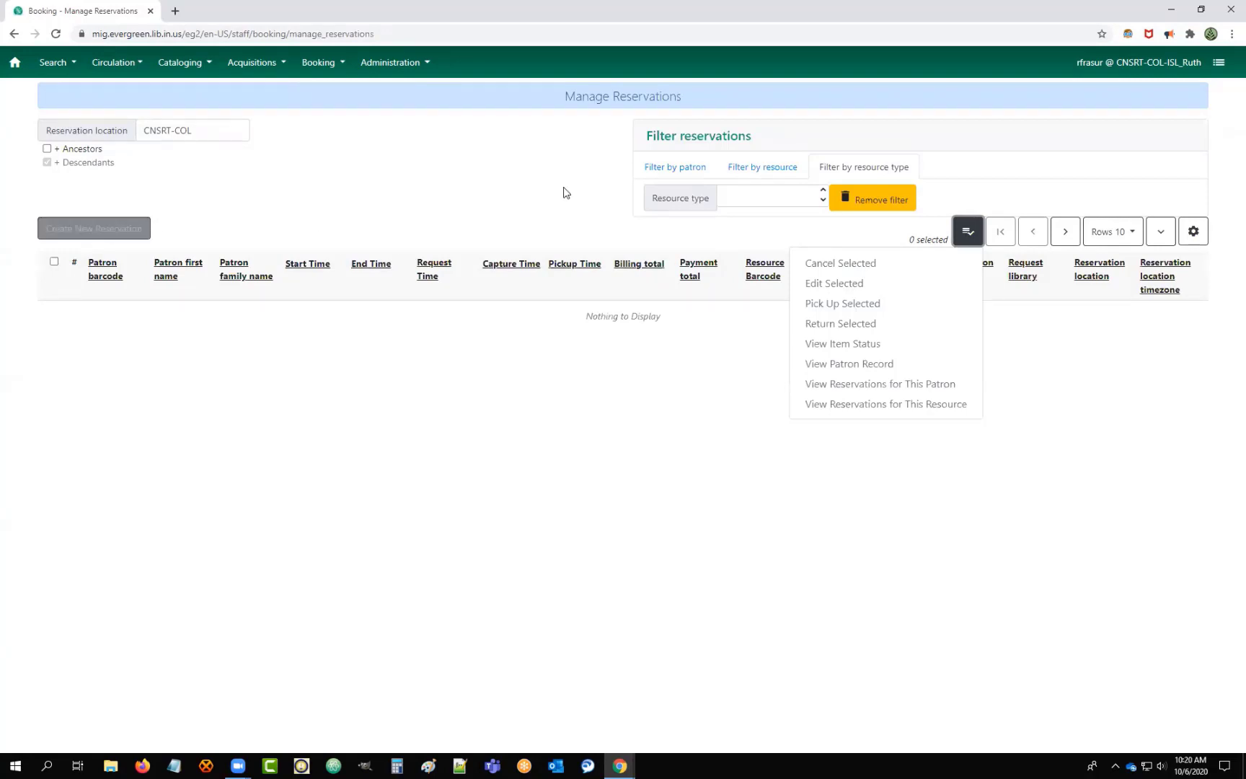
{"action": "left_click", "coordinate": [610, 215]}
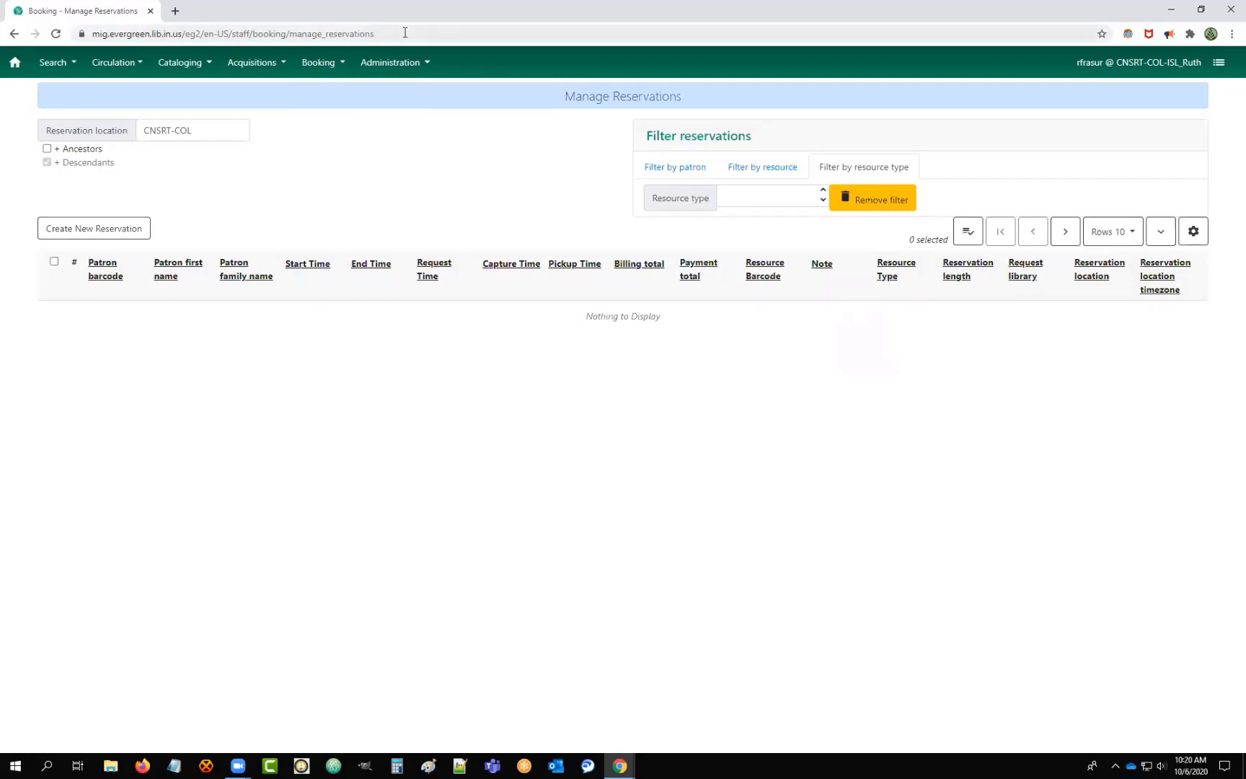
{"action": "left_click", "coordinate": [331, 66]}
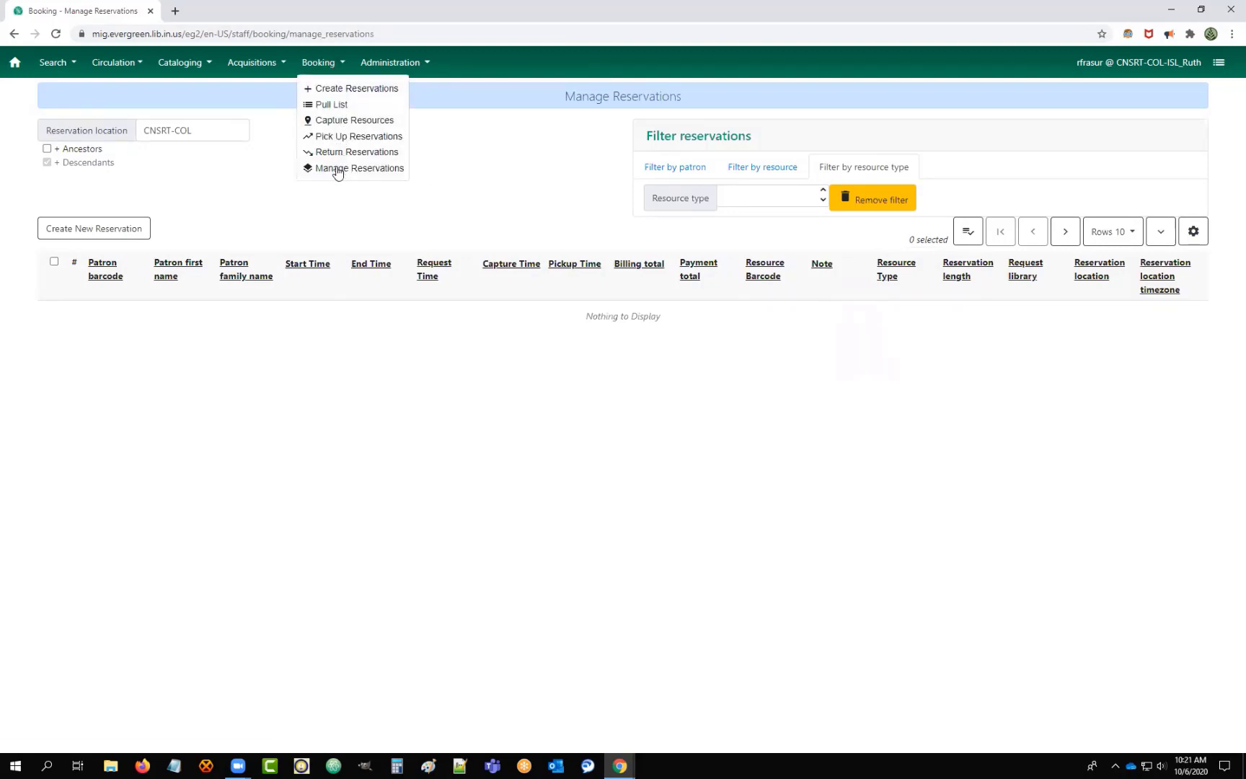
{"action": "left_click", "coordinate": [546, 154]}
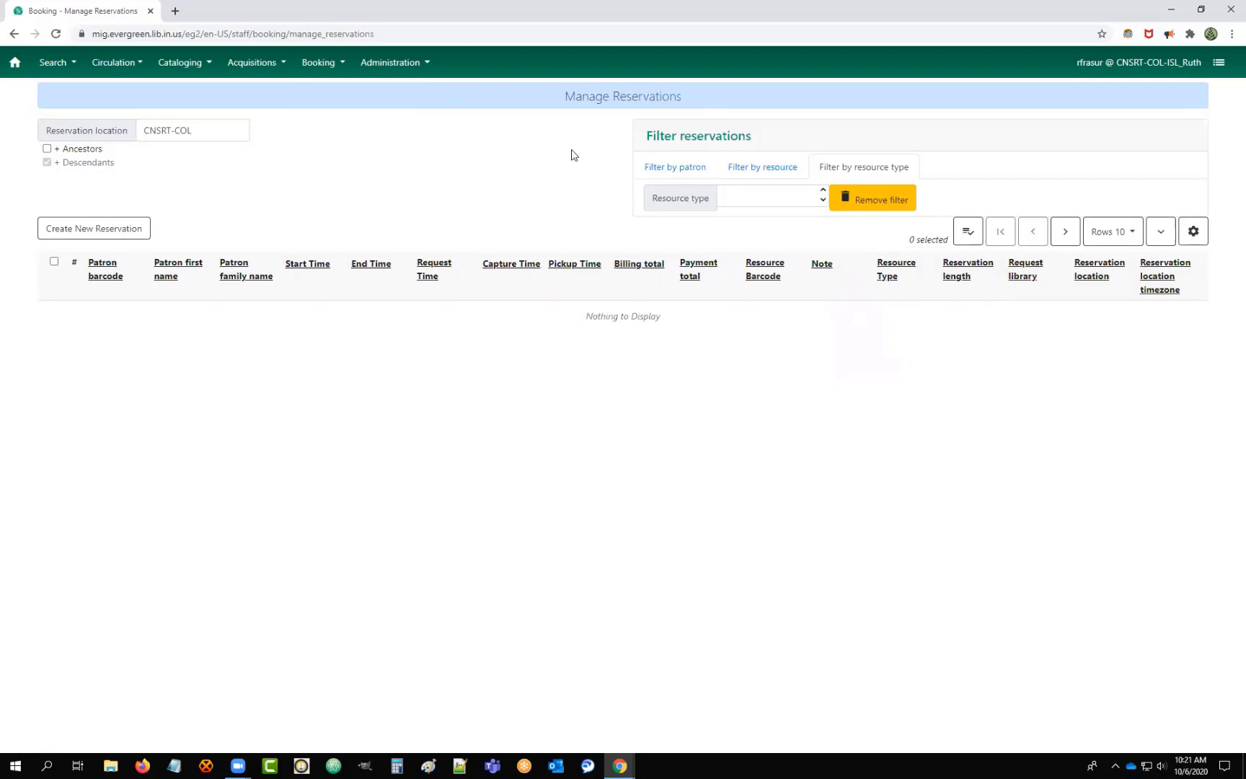
{"action": "left_click", "coordinate": [322, 65]}
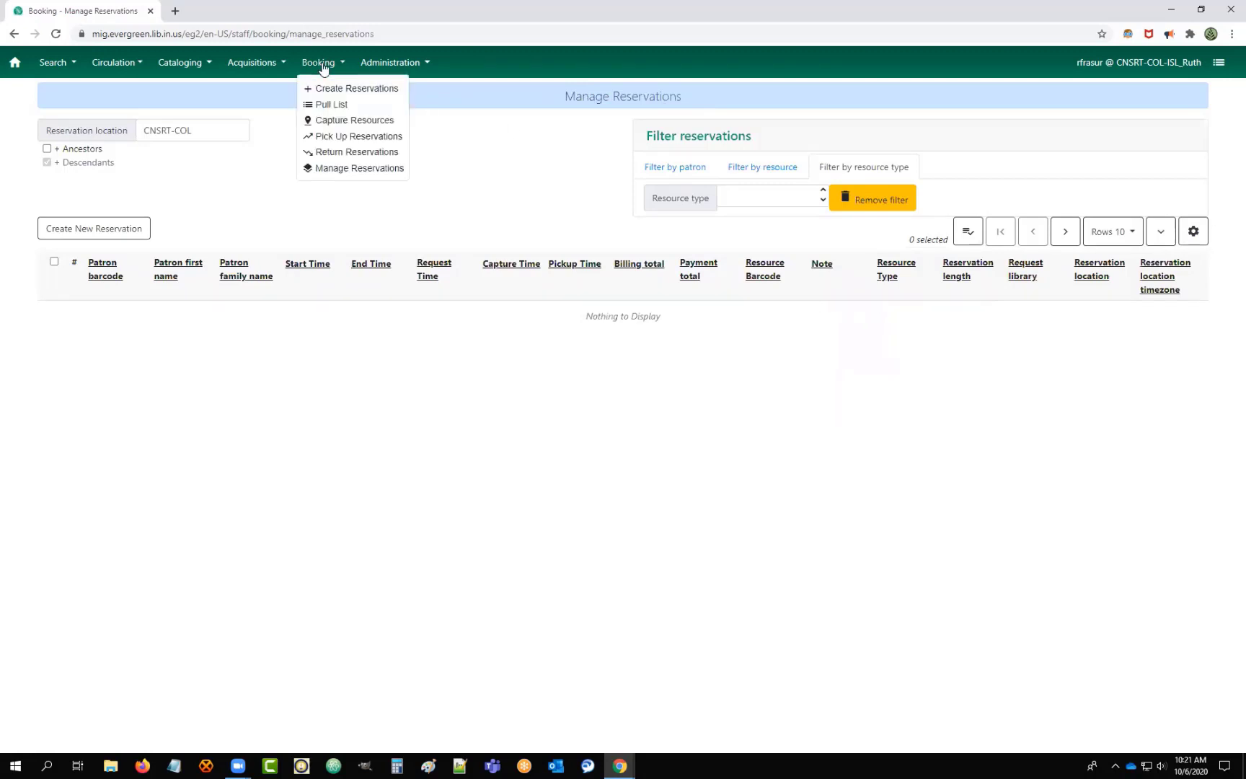
{"action": "left_click", "coordinate": [328, 105]}
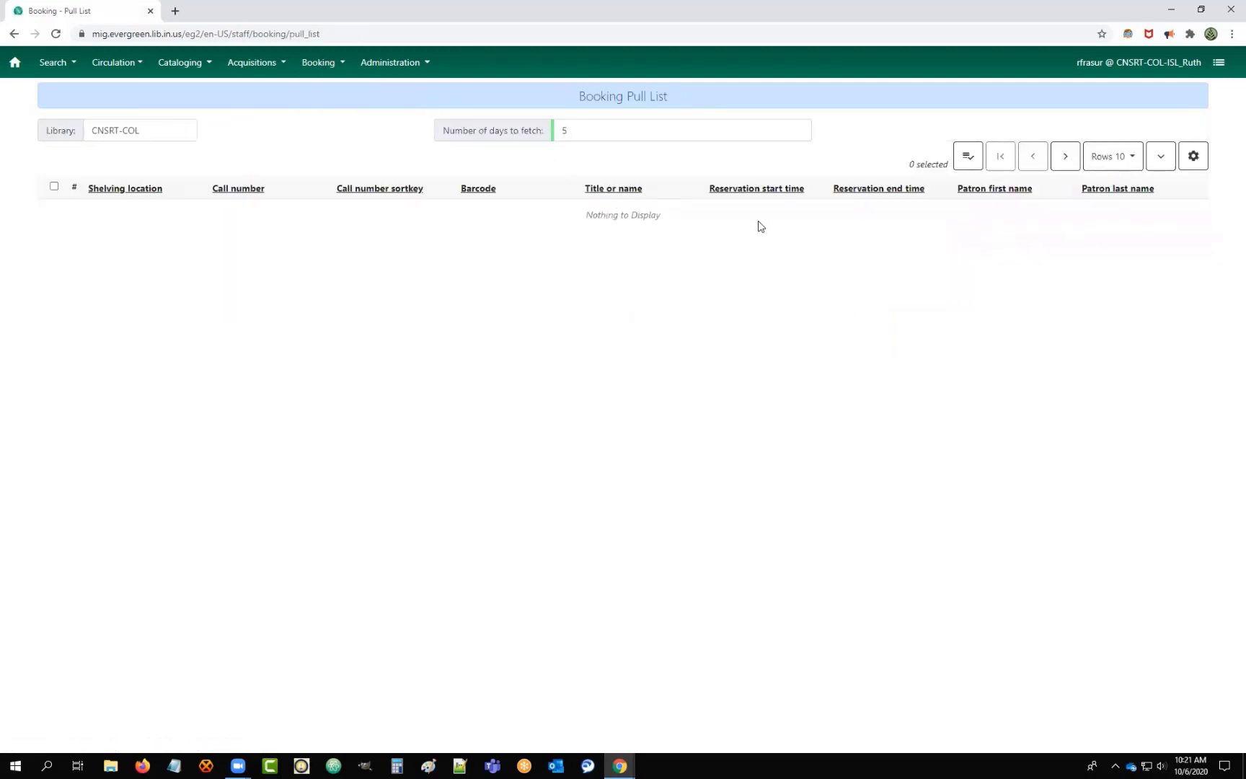
{"action": "left_click", "coordinate": [313, 64]}
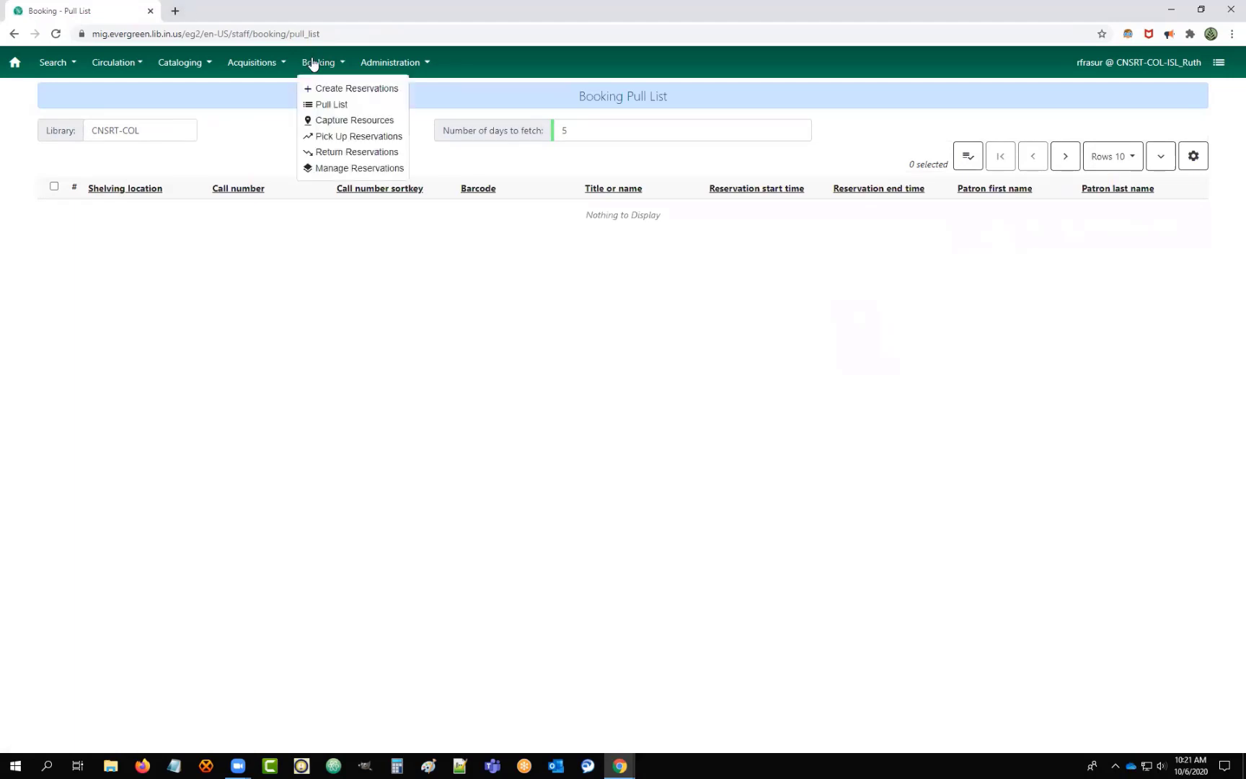
{"action": "left_click", "coordinate": [346, 169]}
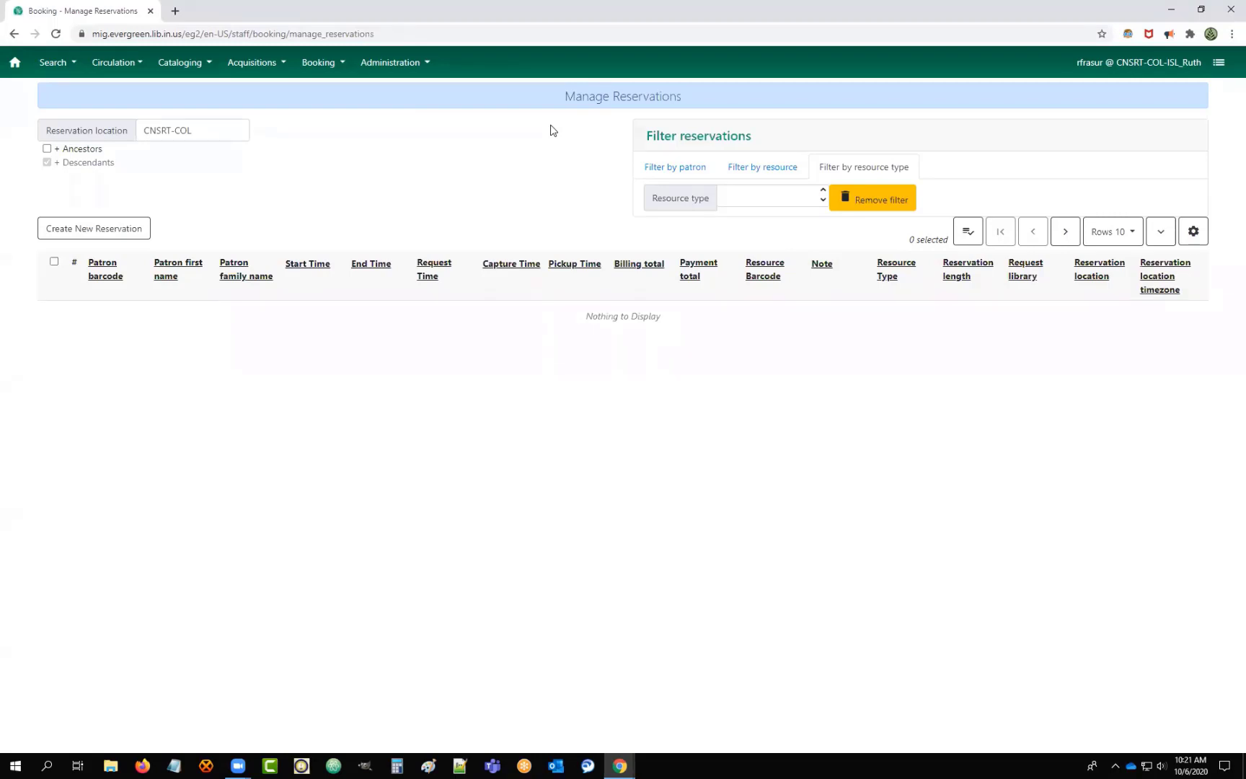
{"action": "left_click", "coordinate": [324, 62]}
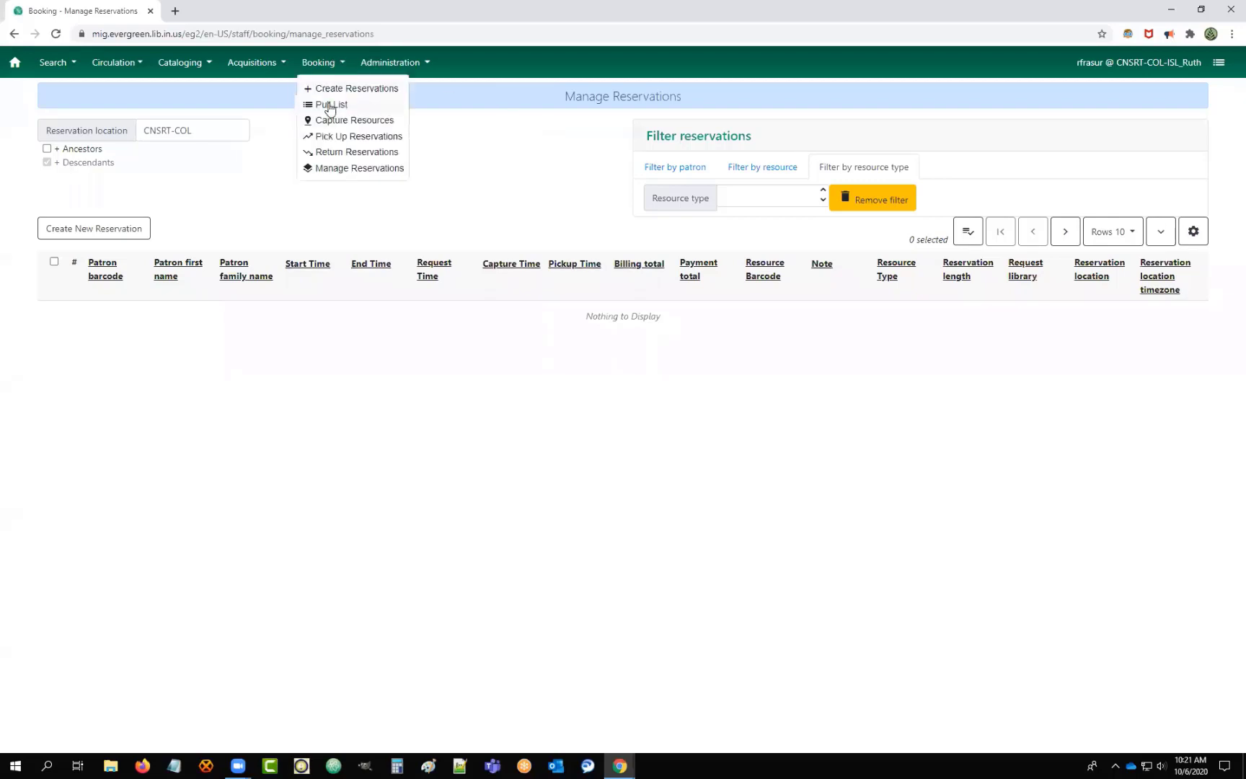
{"action": "left_click", "coordinate": [326, 105]}
{"action": "left_click", "coordinate": [303, 64]}
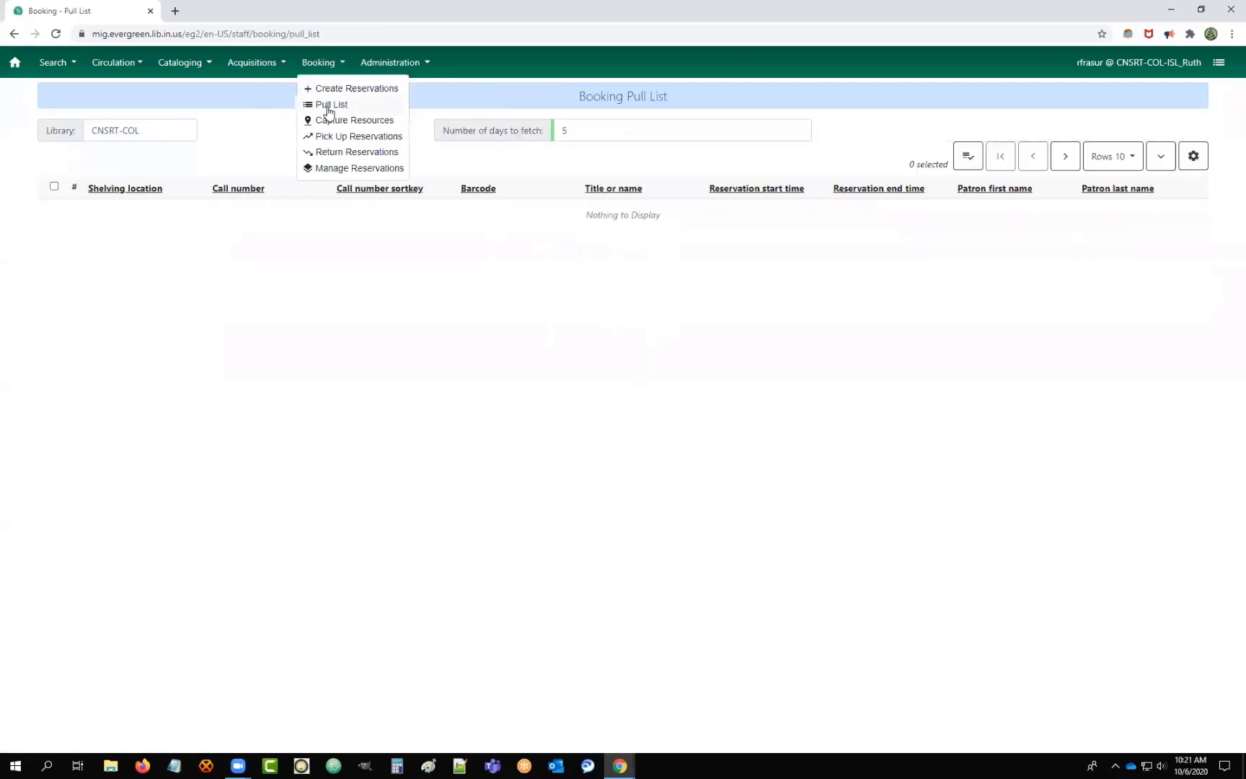
{"action": "left_click", "coordinate": [350, 167]}
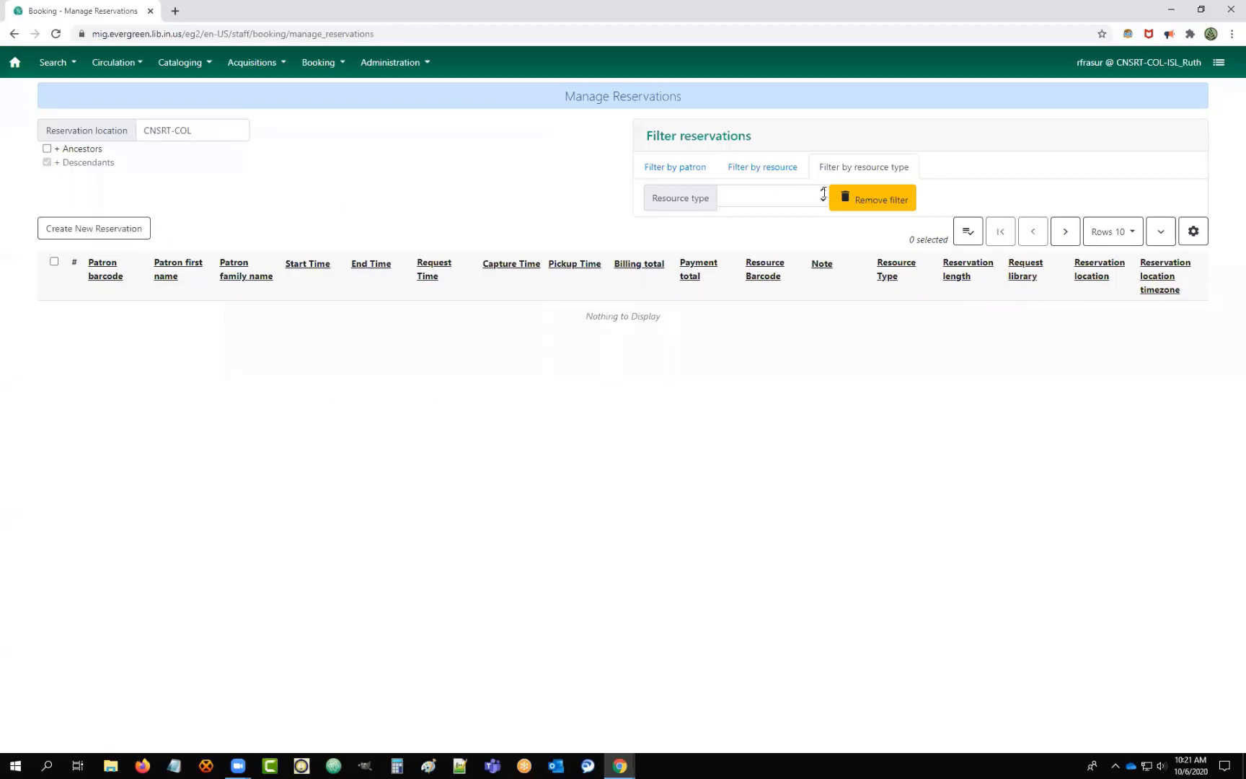
Browse the patron, resource and resource-type filters, keep CNSRT-COL, and tick + Ancestors.
{"action": "left_click", "coordinate": [673, 168]}
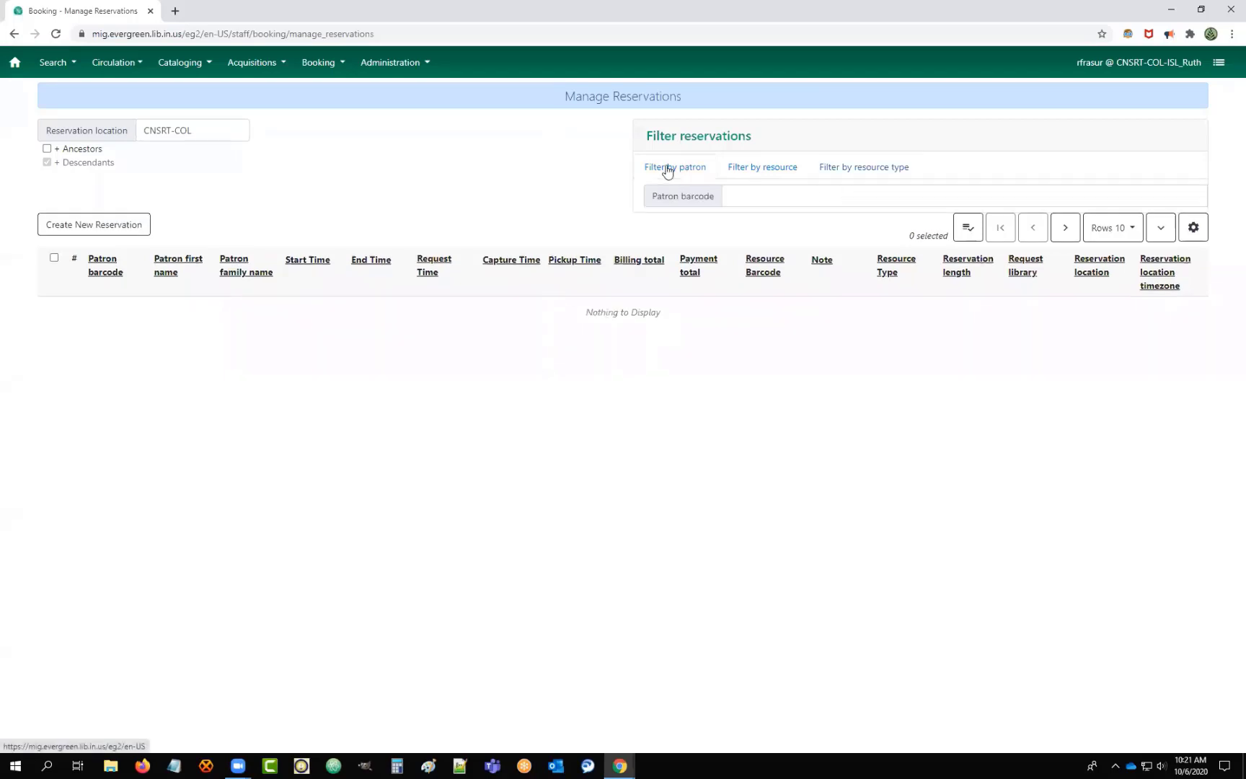
{"action": "left_click", "coordinate": [746, 169]}
{"action": "left_click", "coordinate": [860, 168]}
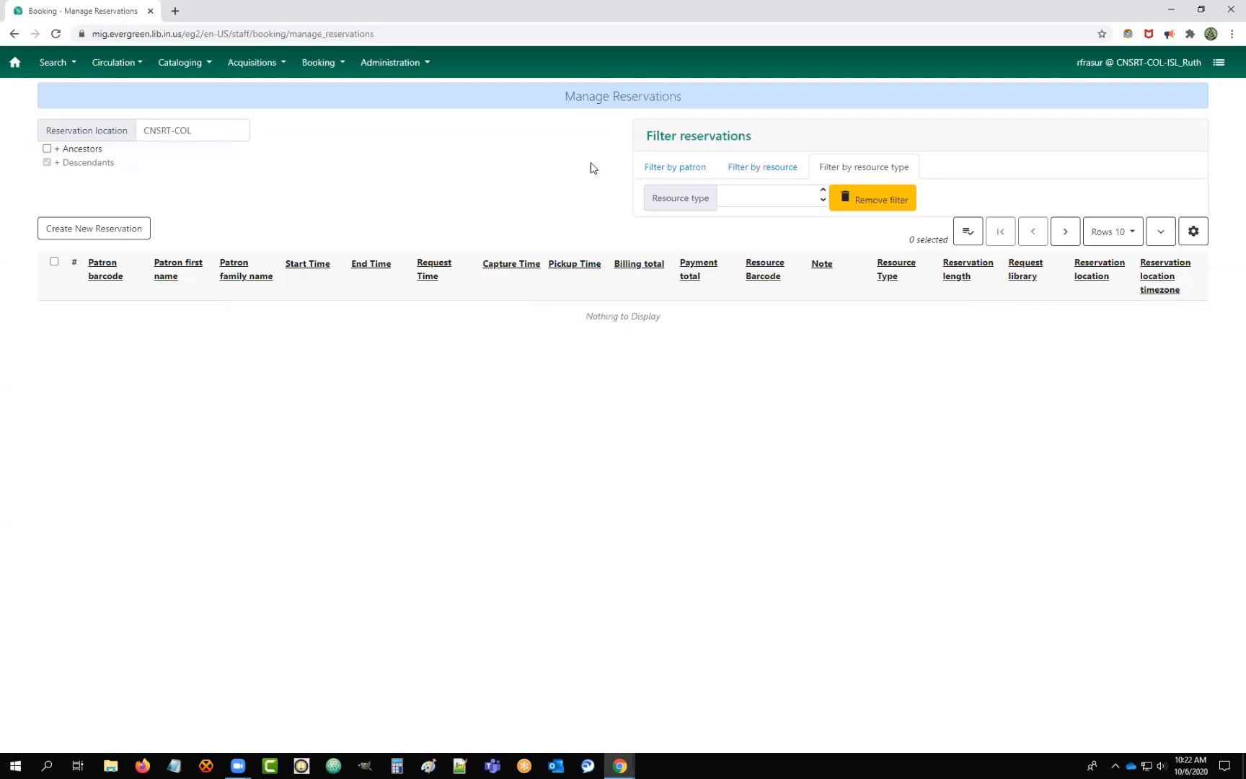
{"action": "left_click", "coordinate": [205, 132]}
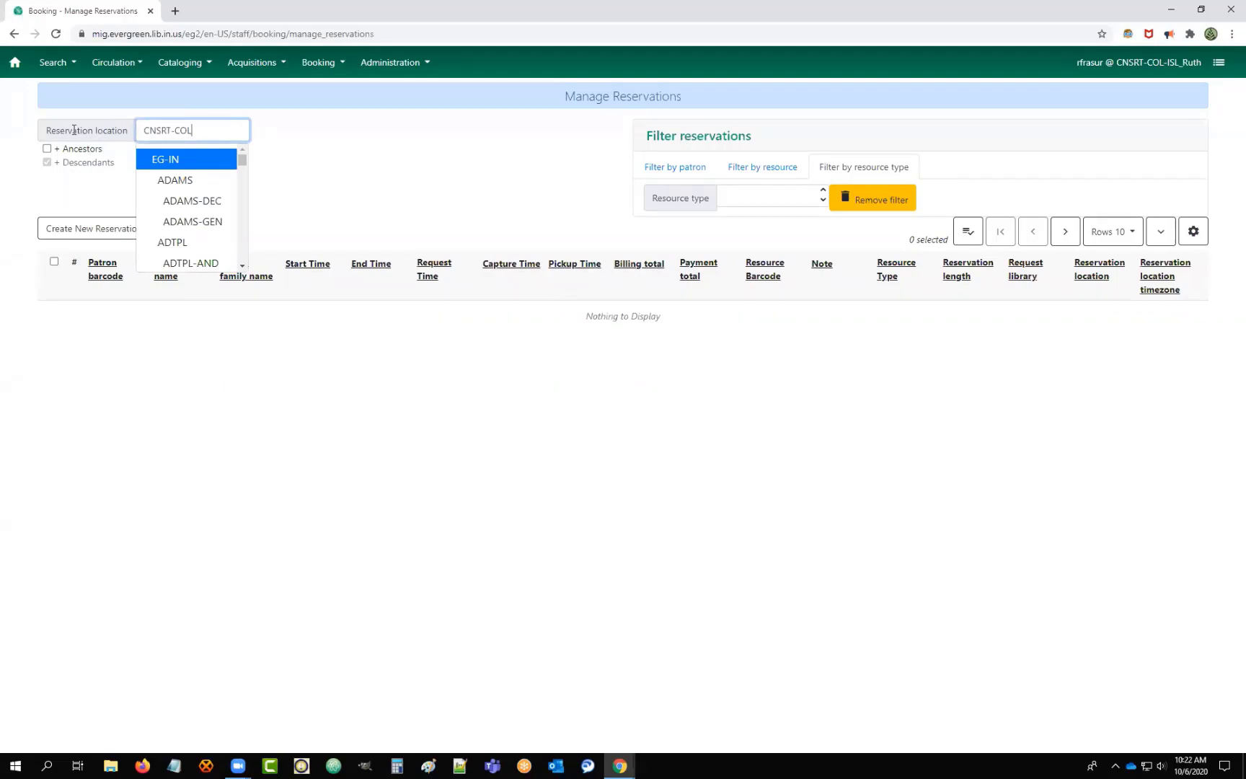
{"action": "left_click", "coordinate": [342, 173]}
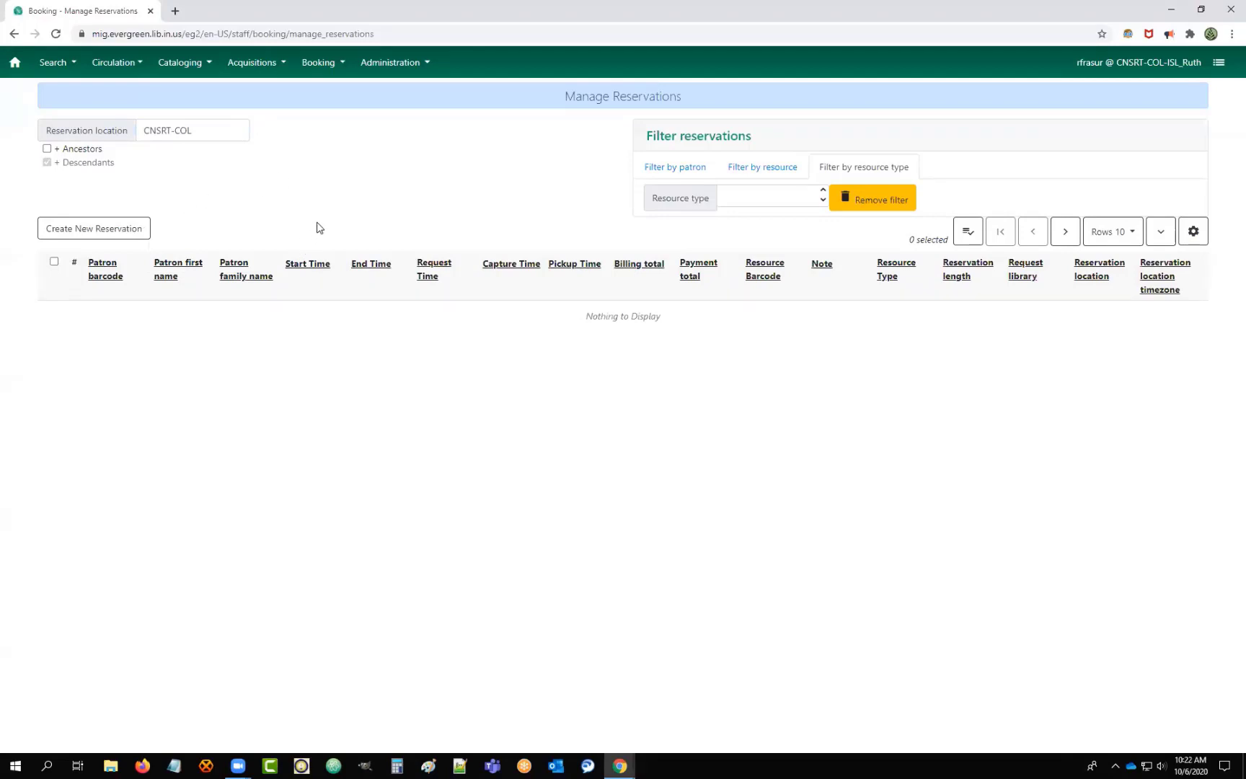
{"action": "left_click", "coordinate": [47, 148]}
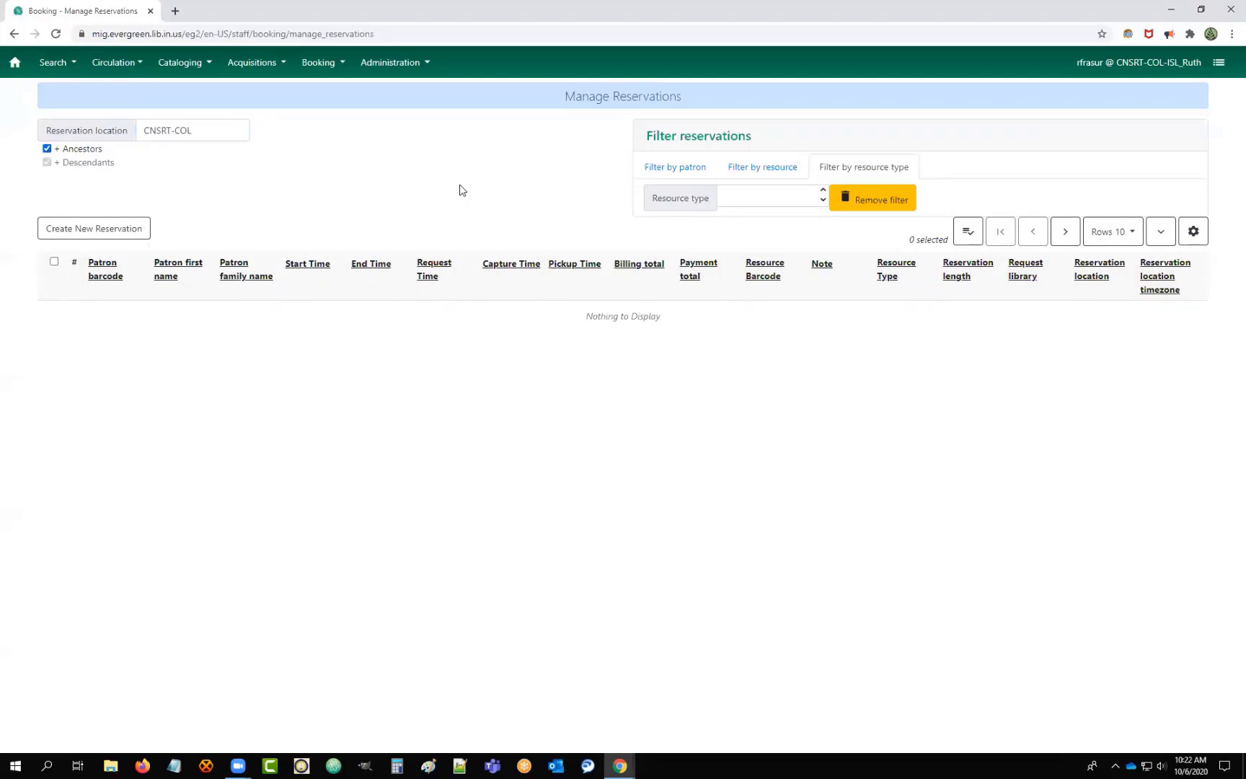
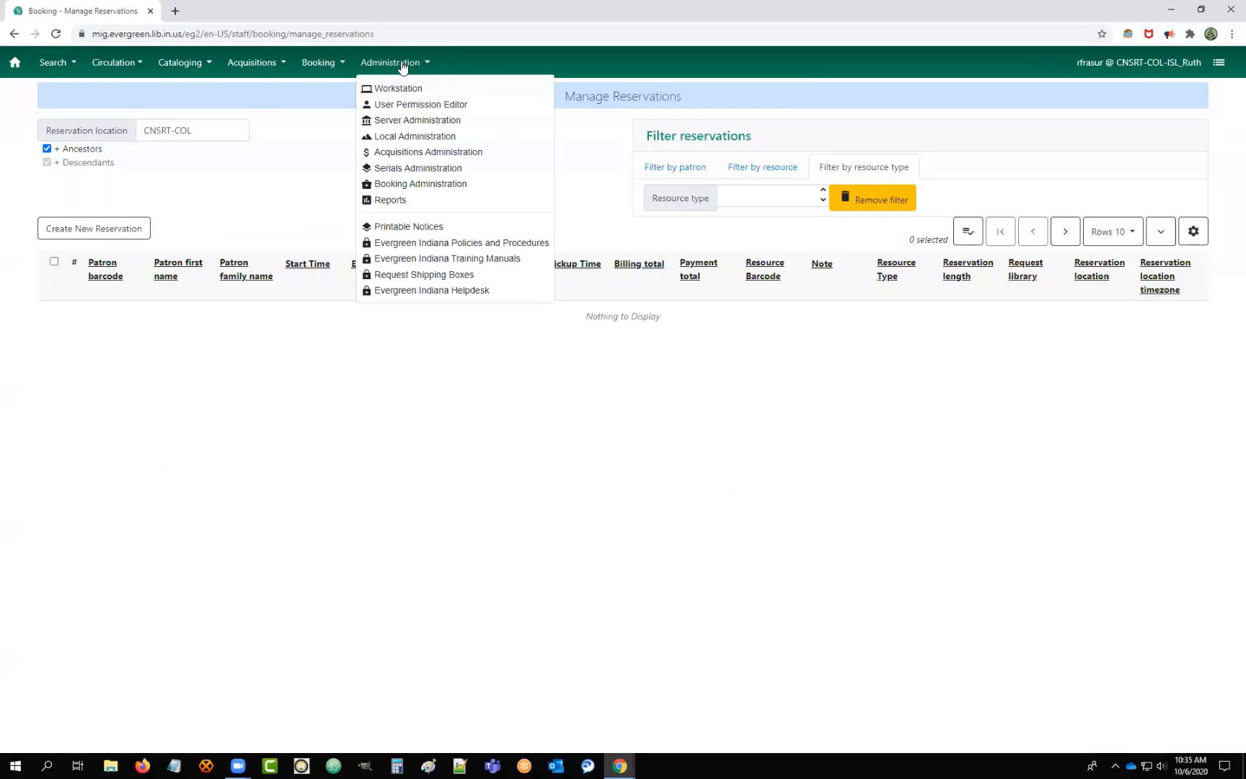
Choose Booking Administration from the Administration menu.
{"action": "left_click", "coordinate": [404, 190]}
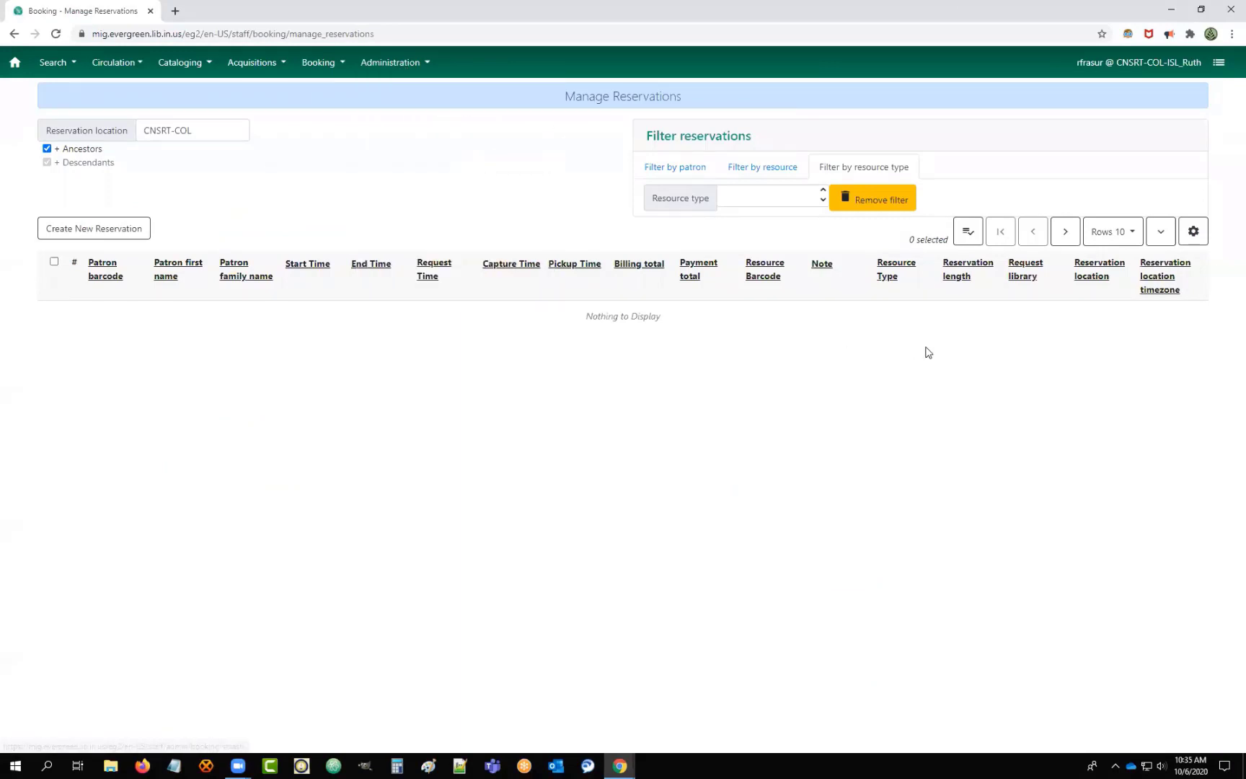
Open the Resource Types list and start a new resource type record.
{"action": "left_click", "coordinate": [787, 137]}
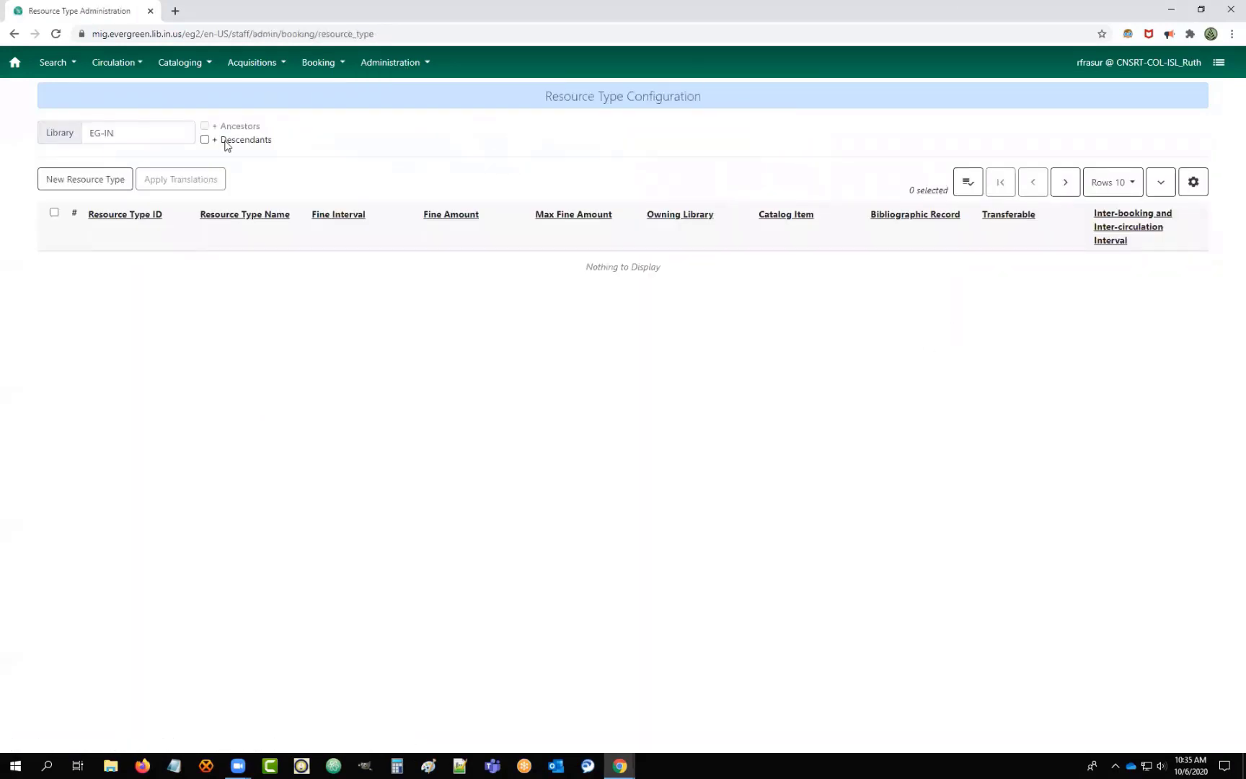
{"action": "left_click", "coordinate": [84, 189]}
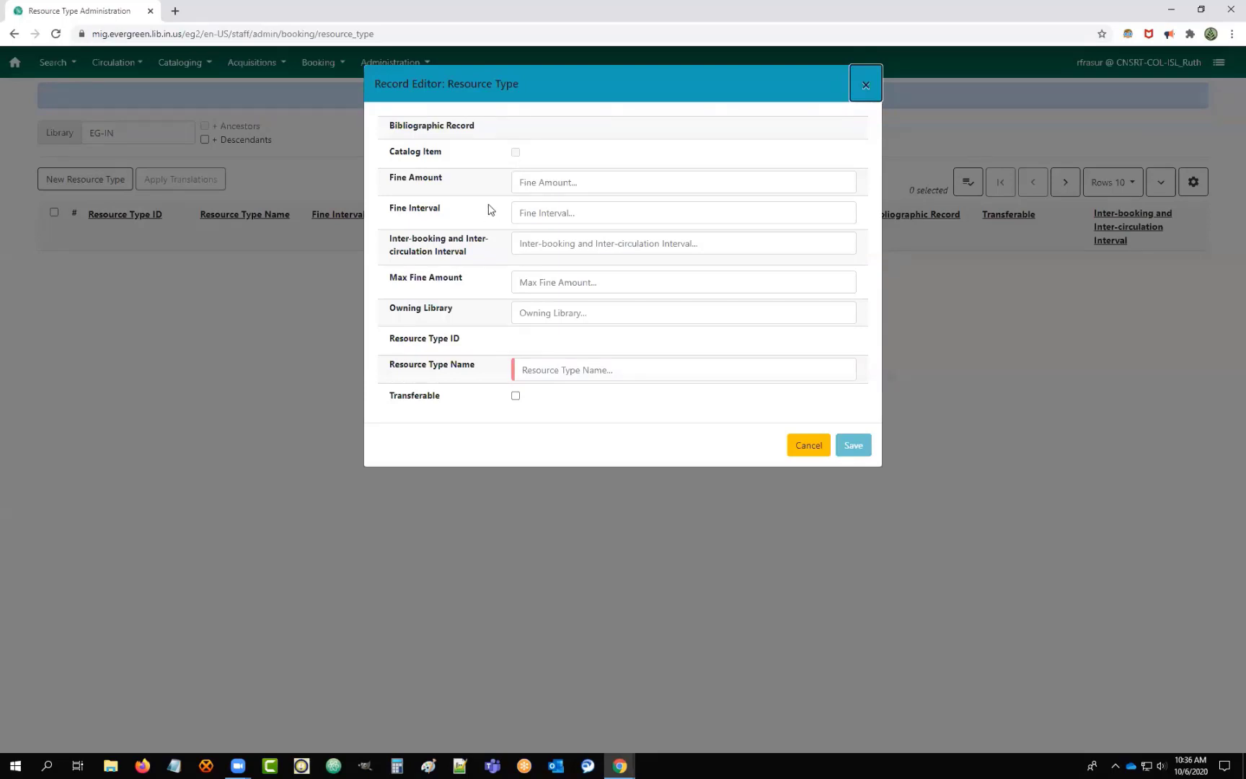
{"action": "left_click", "coordinate": [547, 186]}
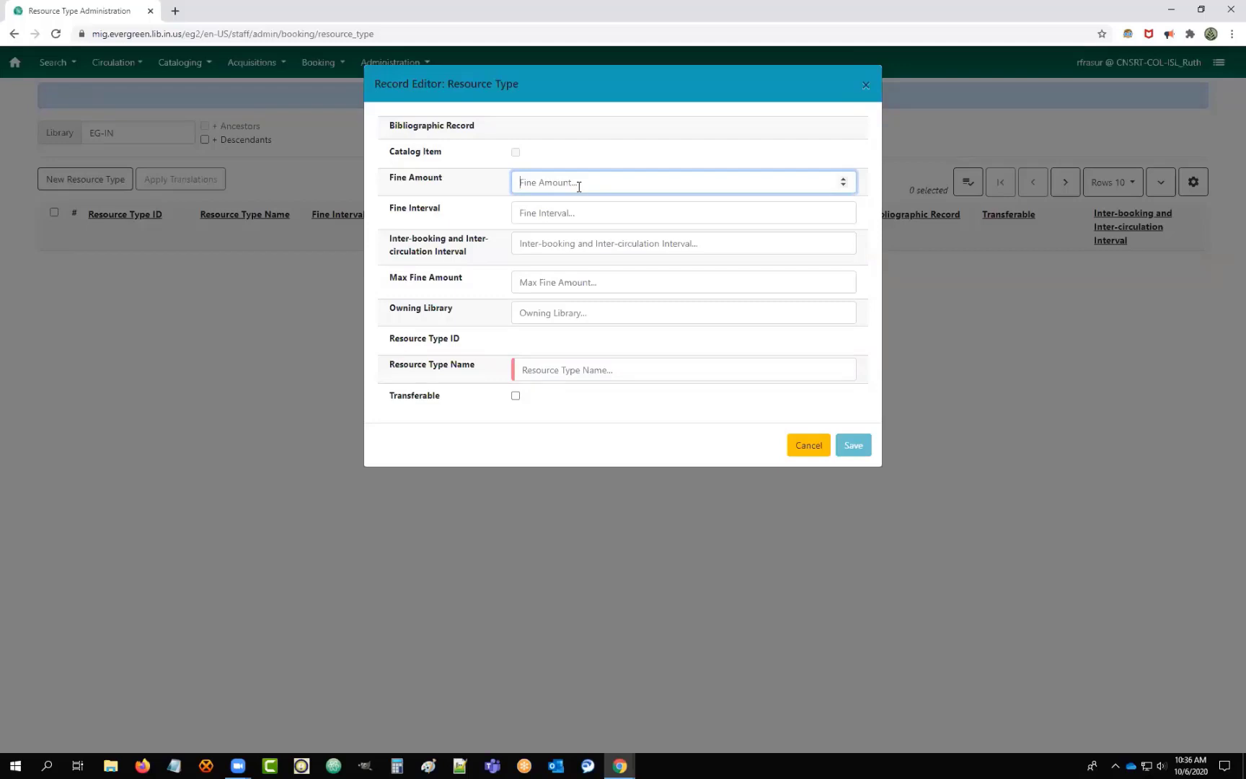
{"action": "type", "text": ".5"}
{"action": "key", "text": "BackSpace"}
{"action": "key", "text": "BackSpace"}
{"action": "type", "text": "1"}
{"action": "key", "text": "BackSpace"}
{"action": "left_click", "coordinate": [553, 211]}
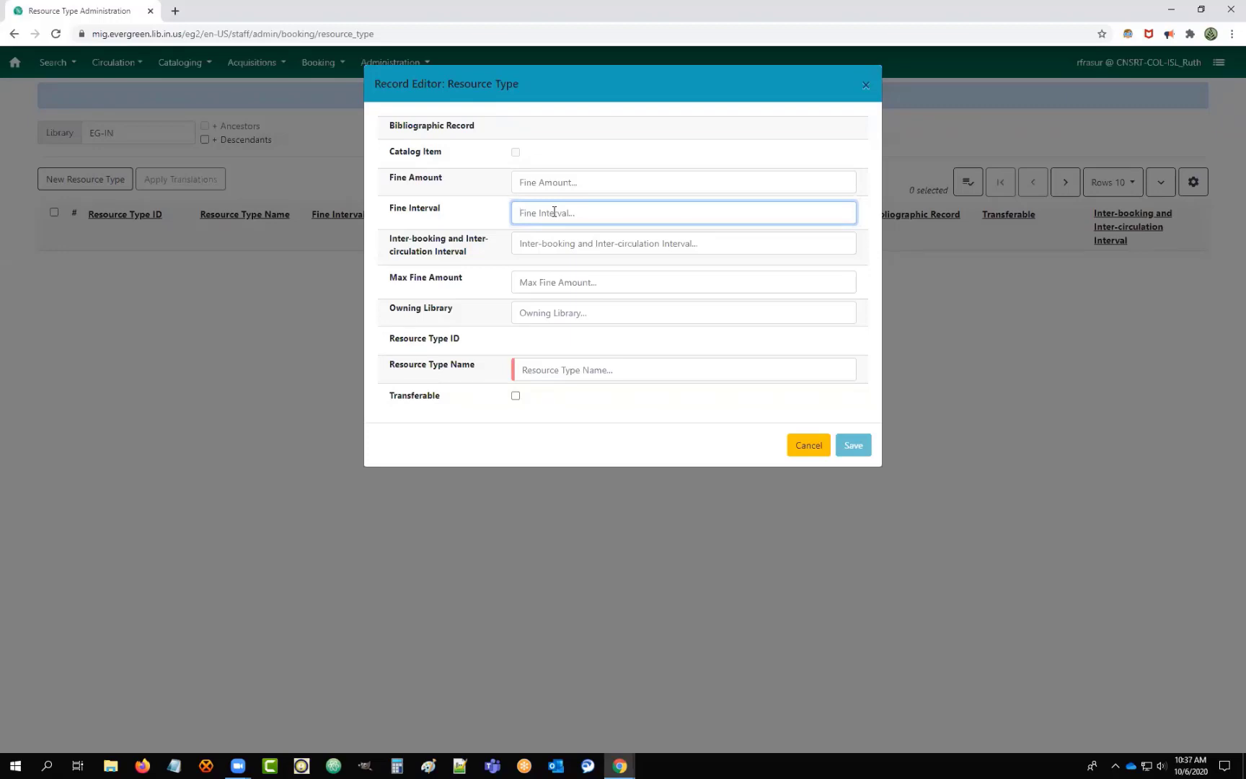
{"action": "type", "text": "1 hour"}
{"action": "key", "text": "BackSpace"}
{"action": "key", "text": "BackSpace"}
{"action": "key", "text": "BackSpace"}
{"action": "type", "text": "1 day"}
{"action": "key", "text": "ctrl+a"}
{"action": "key", "text": "BackSpace"}
{"action": "type", "text": "15 minutes"}
{"action": "key", "text": "BackSpace"}
{"action": "key", "text": "BackSpace"}
{"action": "key", "text": "BackSpace"}
{"action": "key", "text": "BackSpace"}
{"action": "key", "text": "BackSpace"}
{"action": "key", "text": "BackSpace"}
{"action": "key", "text": "BackSpace"}
{"action": "key", "text": "BackSpace"}
{"action": "key", "text": "BackSpace"}
{"action": "key", "text": "BackSpace"}
{"action": "left_click", "coordinate": [584, 246]}
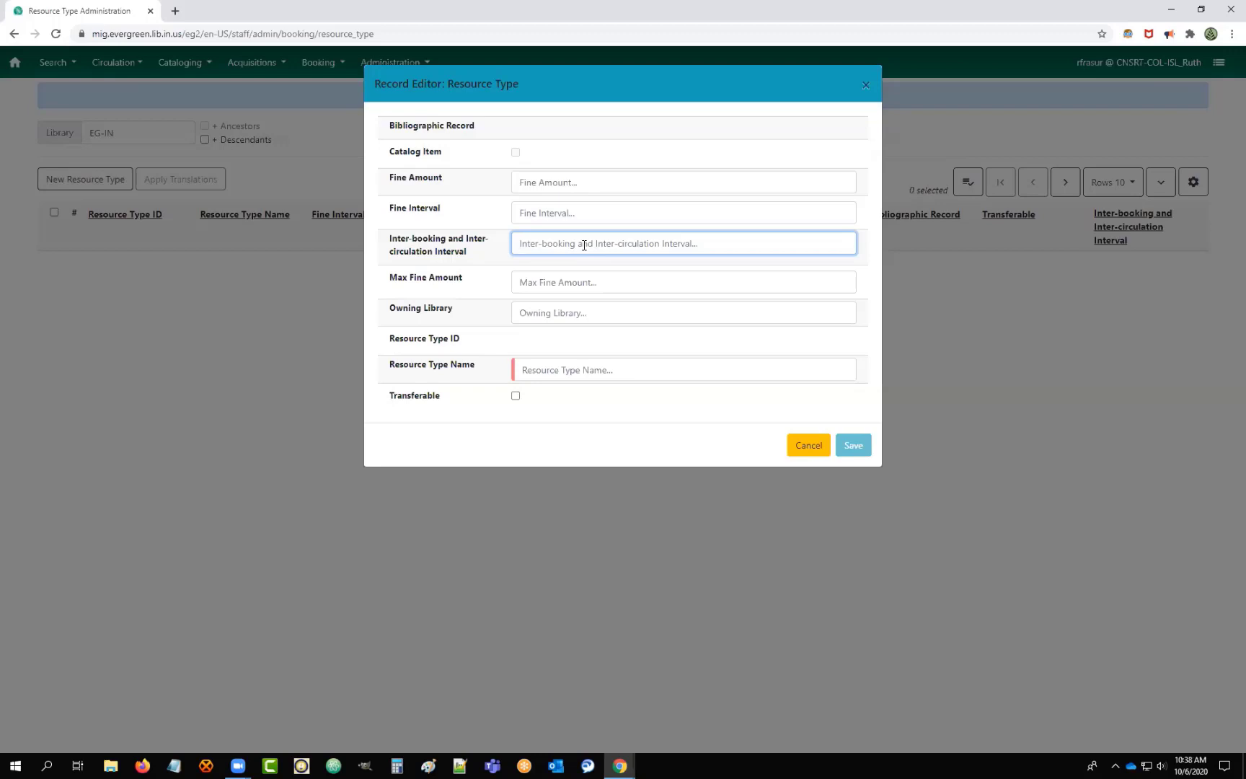
{"action": "type", "text": "15 days"}
{"action": "key", "text": "BackSpace"}
{"action": "key", "text": "BackSpace"}
{"action": "key", "text": "BackSpace"}
{"action": "key", "text": "BackSpace"}
{"action": "key", "text": "BackSpace"}
{"action": "type", "text": "minutes"}
{"action": "key", "text": "BackSpace"}
{"action": "key", "text": "BackSpace"}
{"action": "key", "text": "BackSpace"}
{"action": "key", "text": "BackSpace"}
{"action": "key", "text": "BackSpace"}
{"action": "key", "text": "BackSpace"}
{"action": "key", "text": "BackSpace"}
{"action": "key", "text": "BackSpace"}
{"action": "key", "text": "BackSpace"}
{"action": "key", "text": "BackSpace"}
{"action": "type", "text": "30 days"}
{"action": "key", "text": "BackSpace"}
{"action": "key", "text": "BackSpace"}
{"action": "key", "text": "BackSpace"}
{"action": "key", "text": "BackSpace"}
{"action": "key", "text": "BackSpace"}
{"action": "key", "text": "BackSpace"}
{"action": "key", "text": "BackSpace"}
{"action": "type", "text": "45 minutes"}
{"action": "key", "text": "BackSpace"}
{"action": "key", "text": "BackSpace"}
{"action": "key", "text": "BackSpace"}
{"action": "key", "text": "BackSpace"}
{"action": "key", "text": "BackSpace"}
{"action": "key", "text": "BackSpace"}
{"action": "key", "text": "BackSpace"}
{"action": "key", "text": "BackSpace"}
{"action": "key", "text": "BackSpace"}
{"action": "key", "text": "BackSpace"}
{"action": "left_click", "coordinate": [529, 281]}
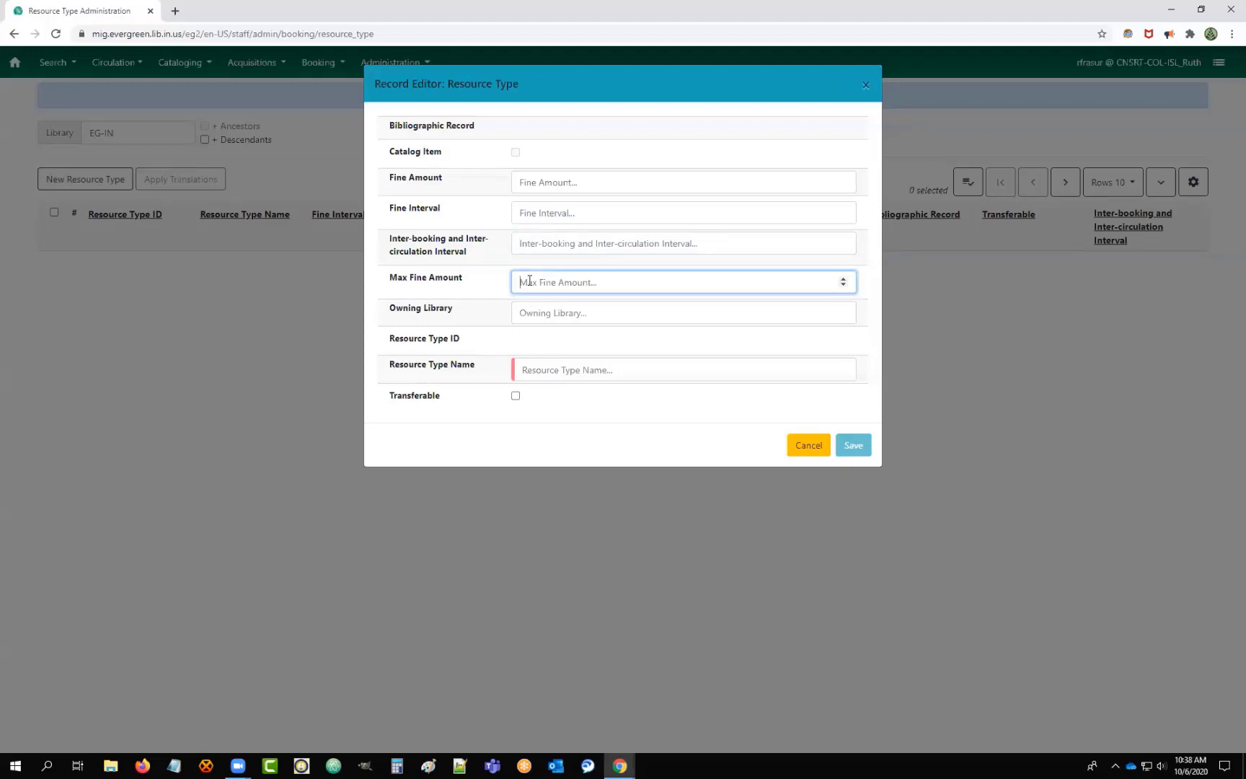
Draft a 'meeting room' type owned by UNION-LIB, toggle Transferable on and off, then cancel.
{"action": "left_click", "coordinate": [578, 313]}
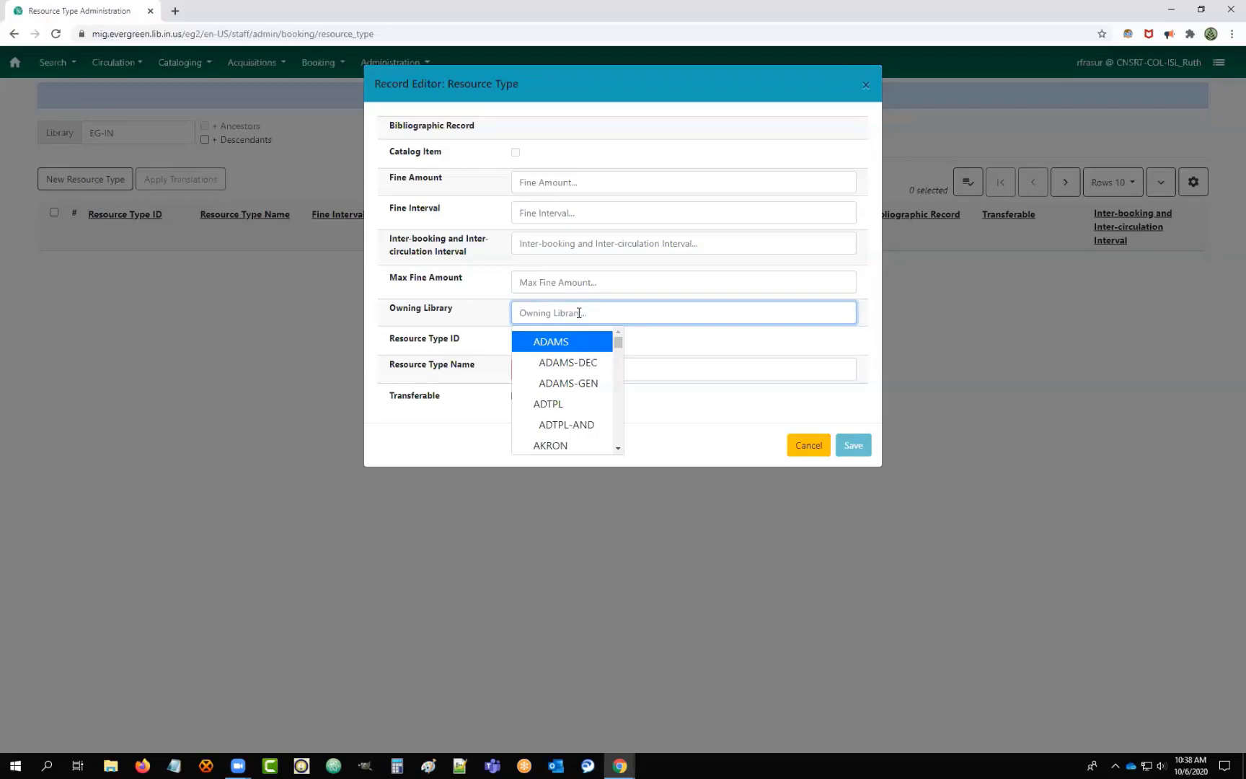
{"action": "scroll", "coordinate": [569, 389], "scroll_direction": "down", "scroll_amount": 5}
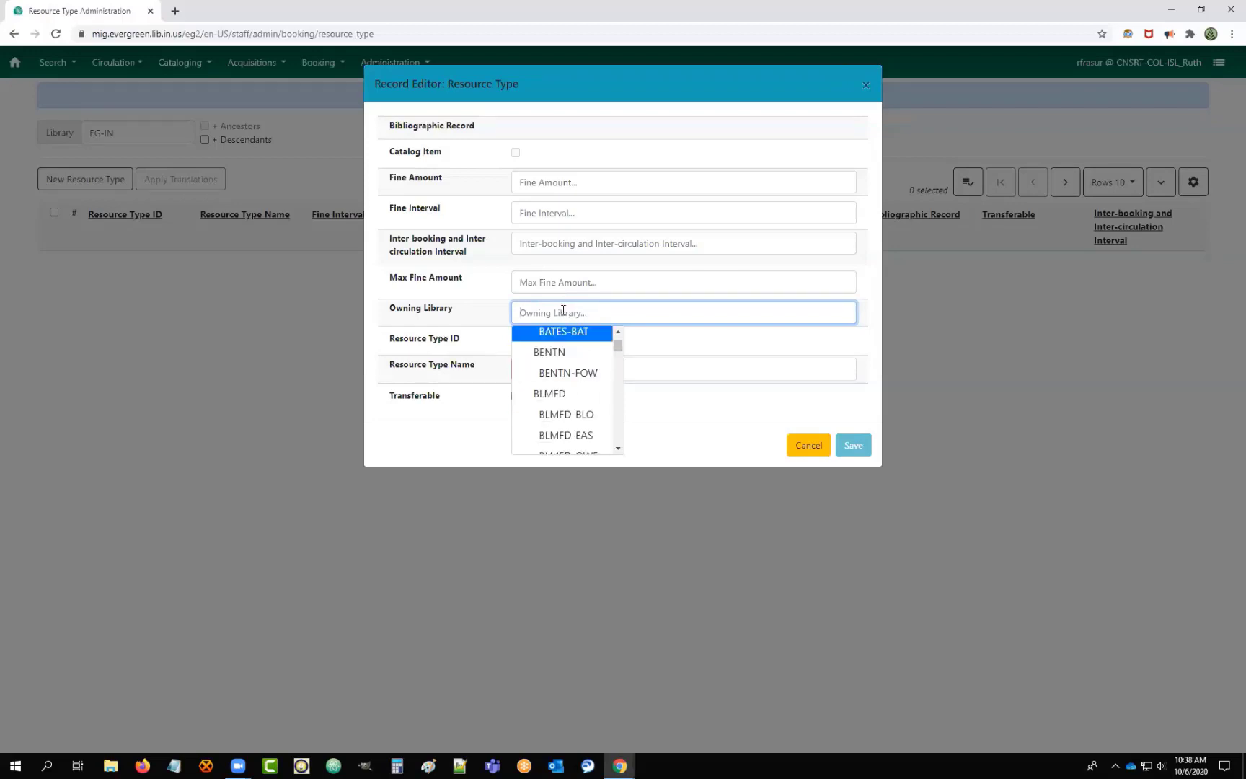
{"action": "type", "text": "un"}
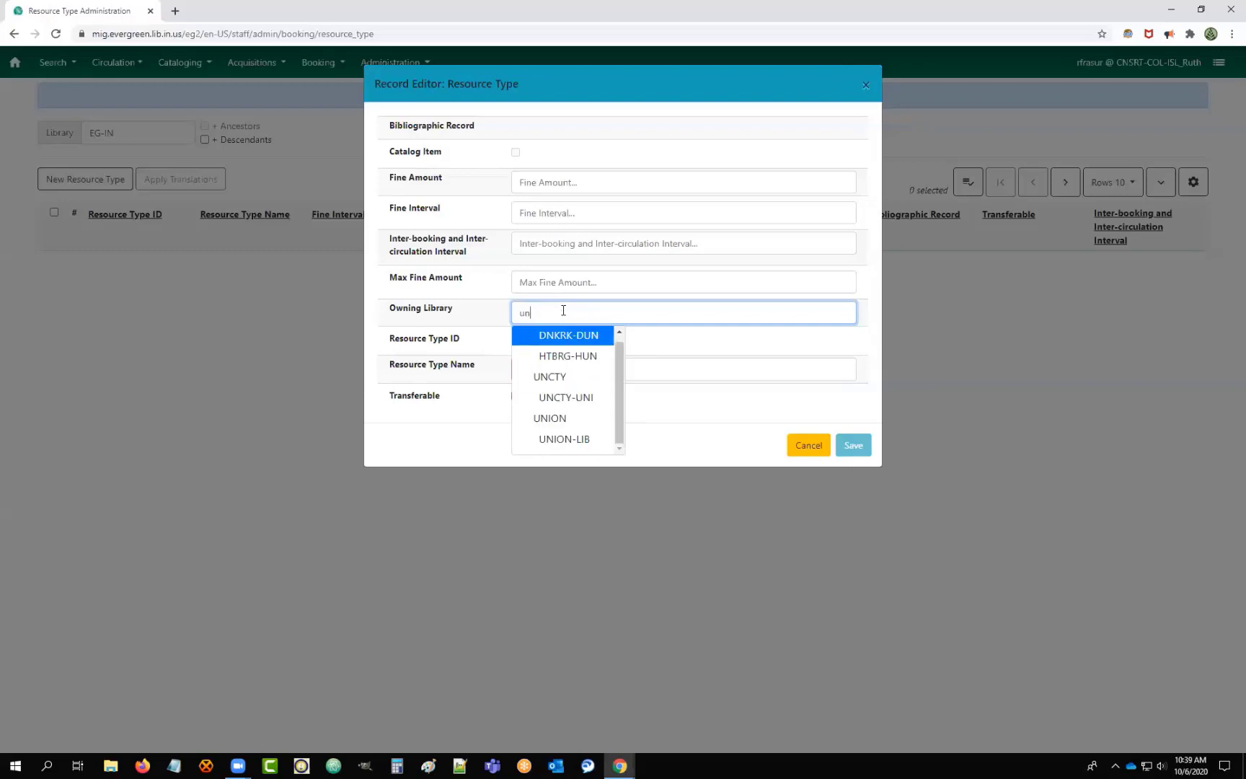
{"action": "left_click", "coordinate": [570, 438]}
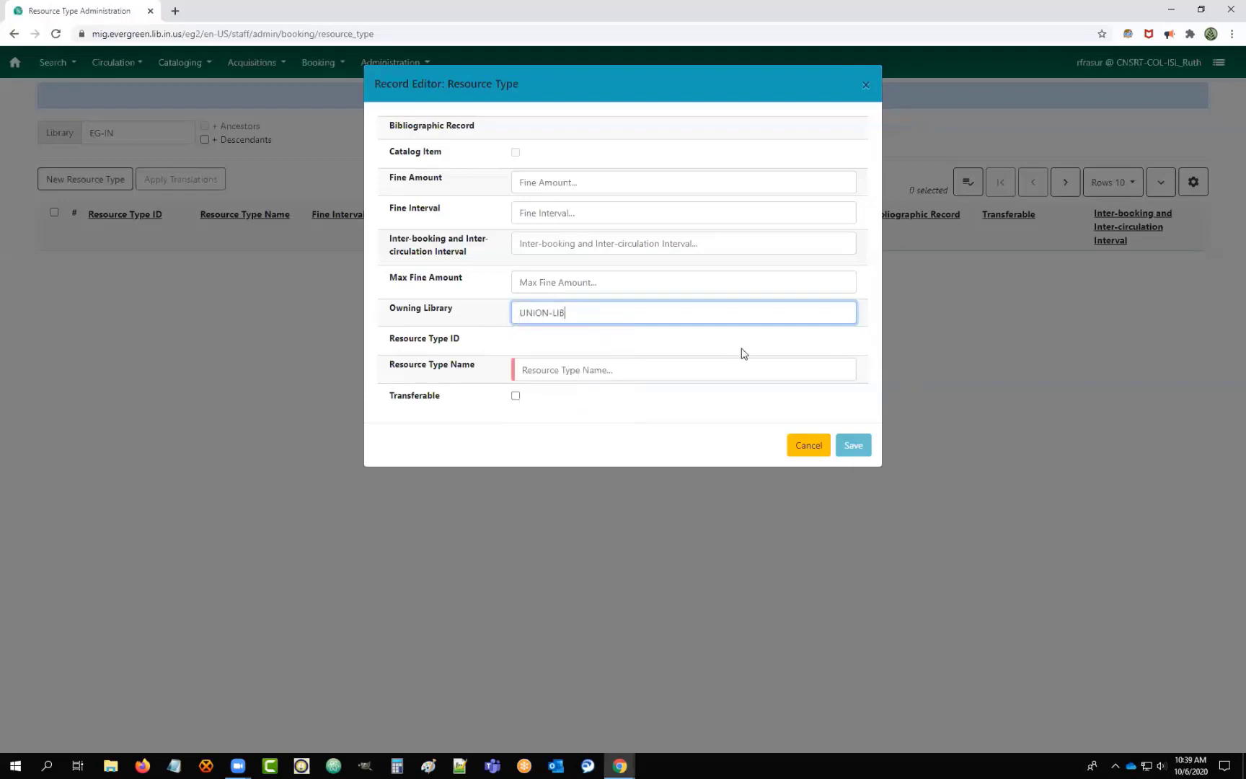
{"action": "left_click", "coordinate": [618, 372]}
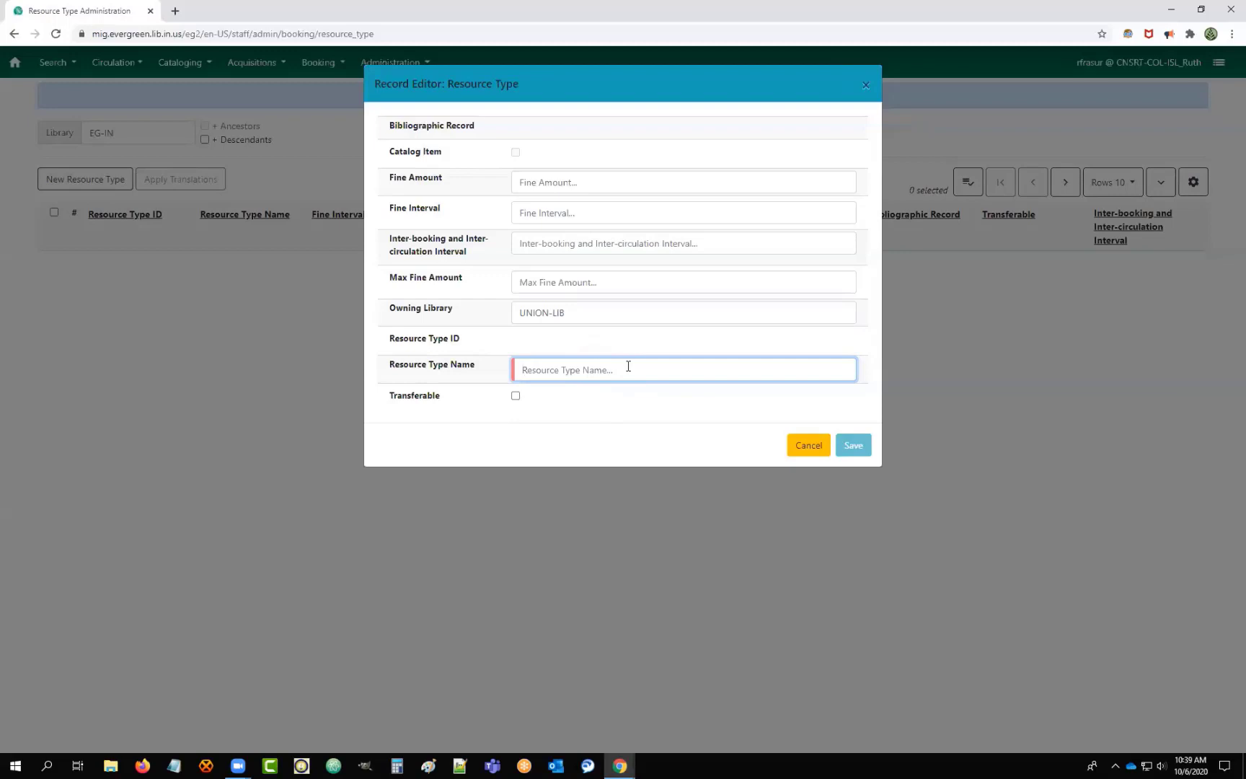
{"action": "type", "text": "meeting room"}
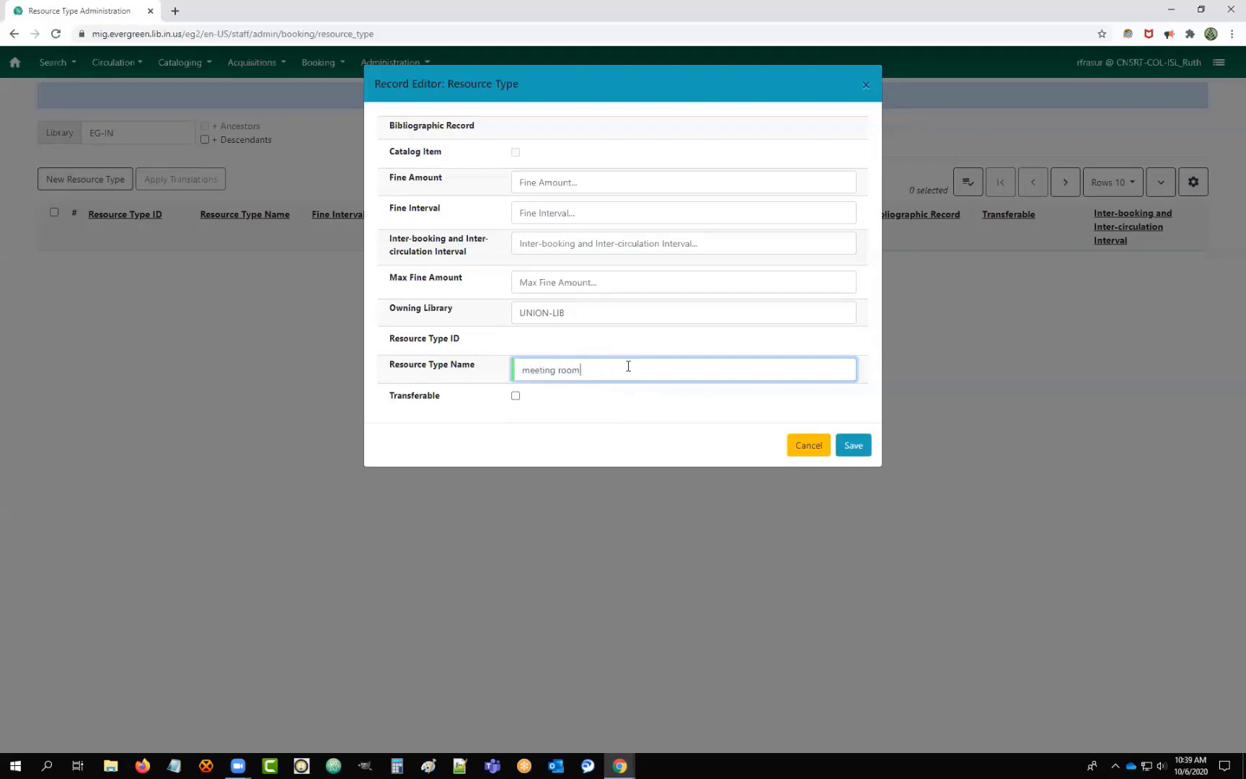
{"action": "left_click", "coordinate": [515, 396]}
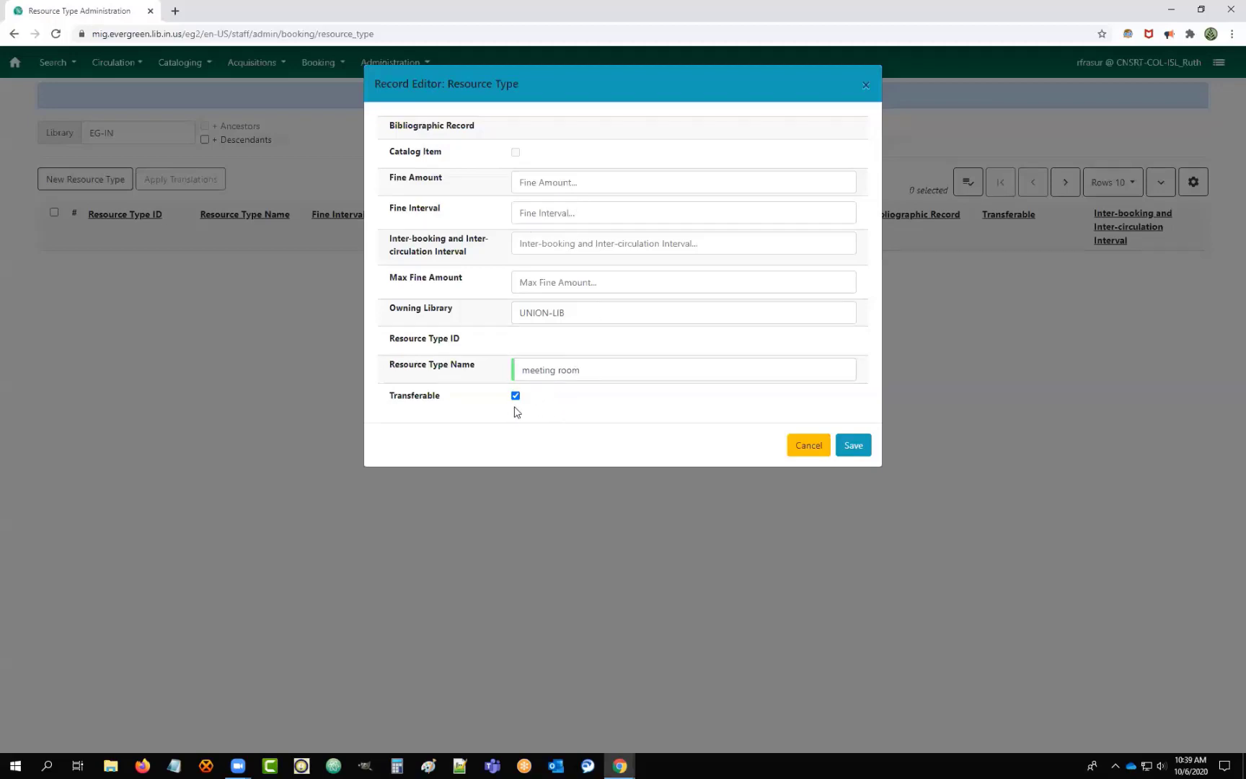
{"action": "left_click", "coordinate": [515, 395]}
{"action": "left_click", "coordinate": [808, 444]}
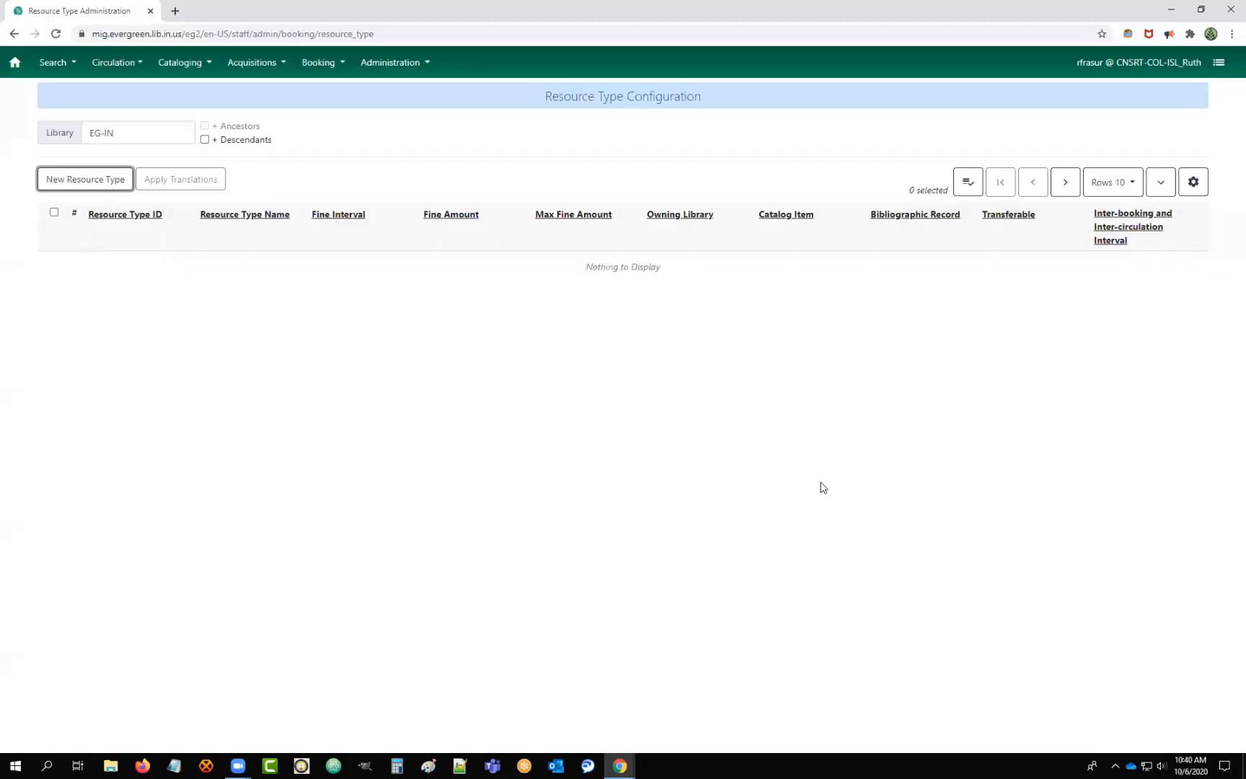
View the empty Resources list, cancel a blank new resource, and return to Booking Administration.
{"action": "left_click", "coordinate": [413, 63]}
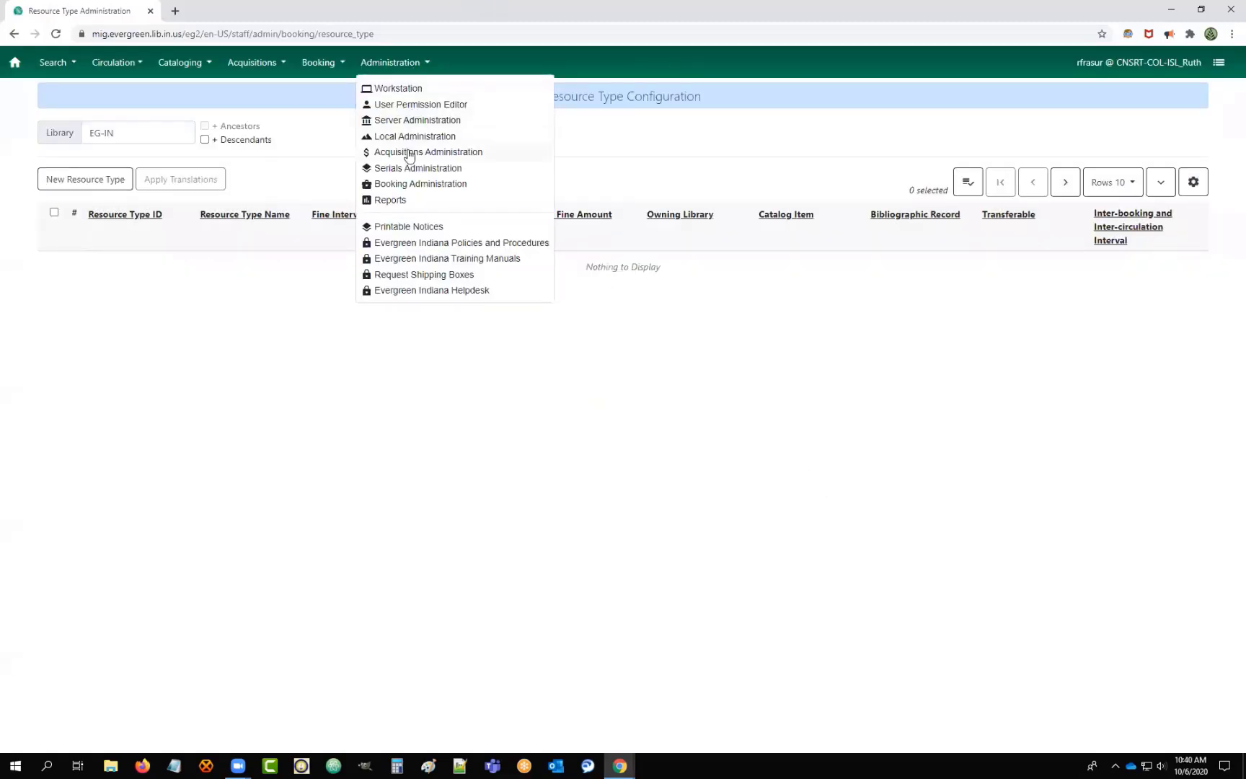
{"action": "left_click", "coordinate": [407, 186]}
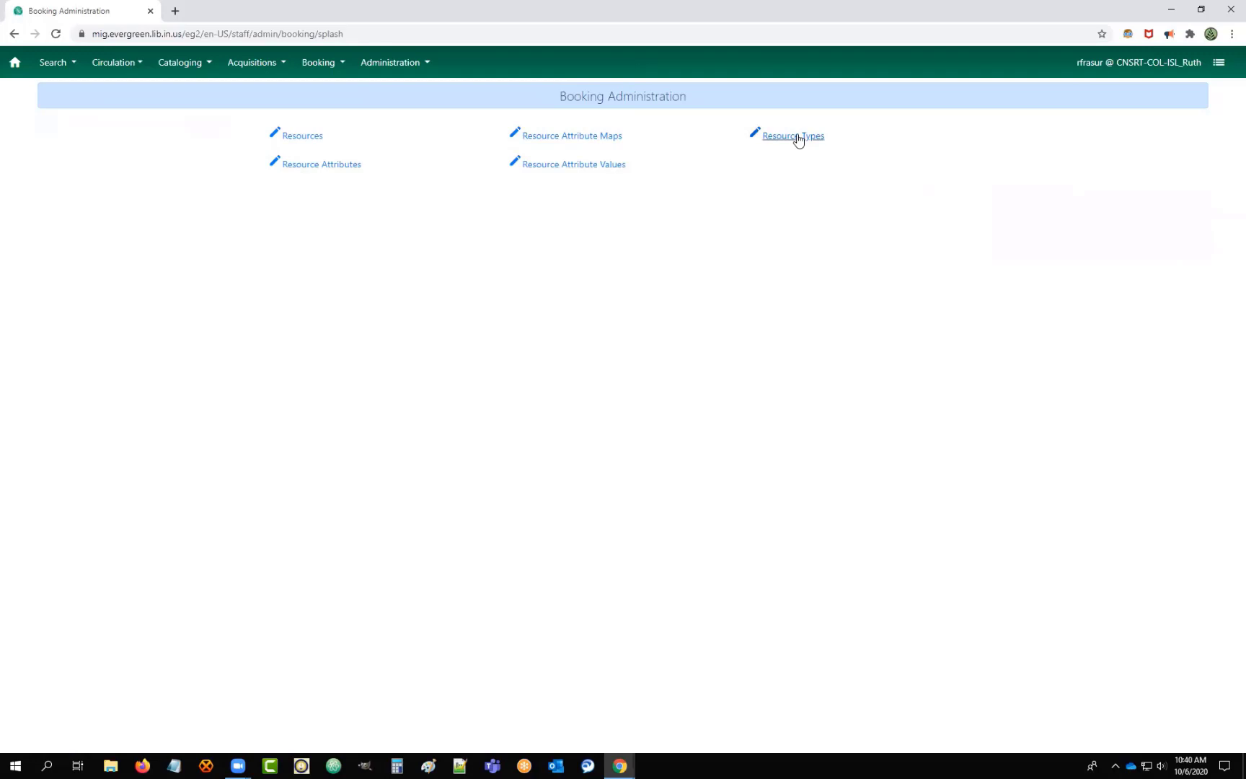
{"action": "left_click", "coordinate": [320, 142]}
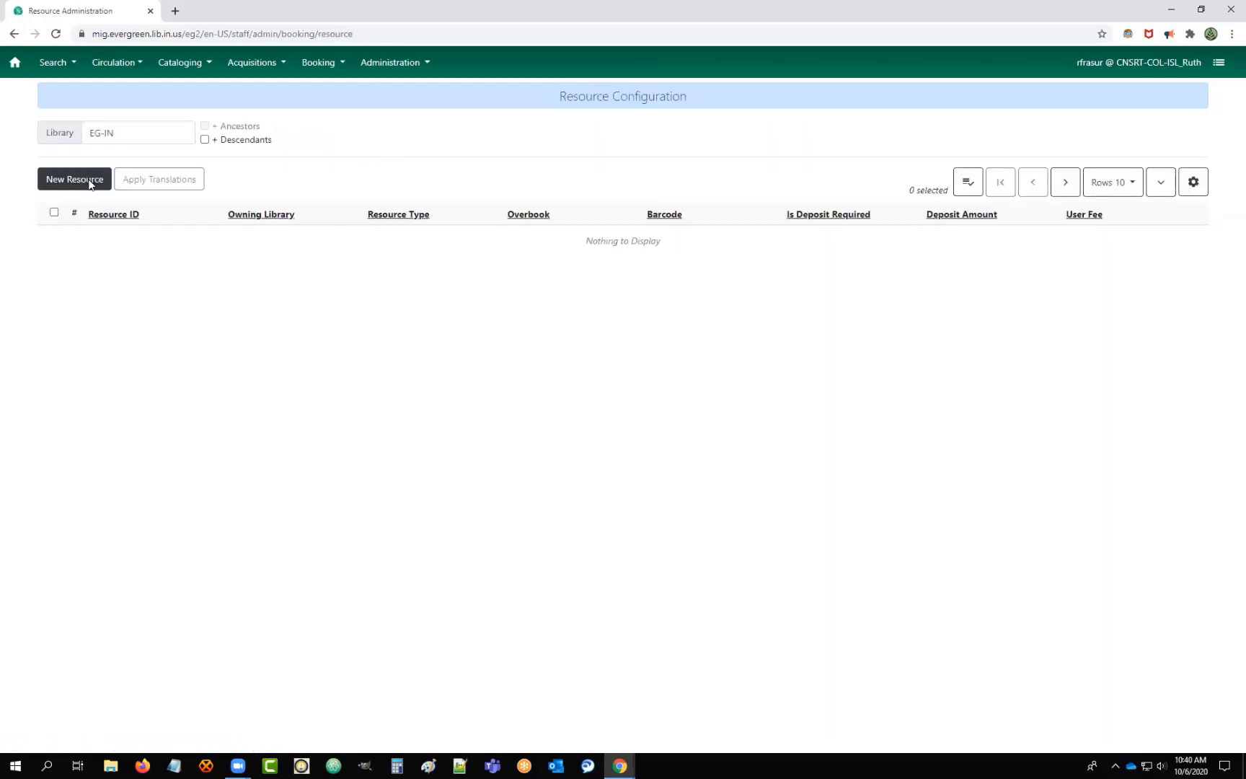
{"action": "left_click", "coordinate": [89, 180]}
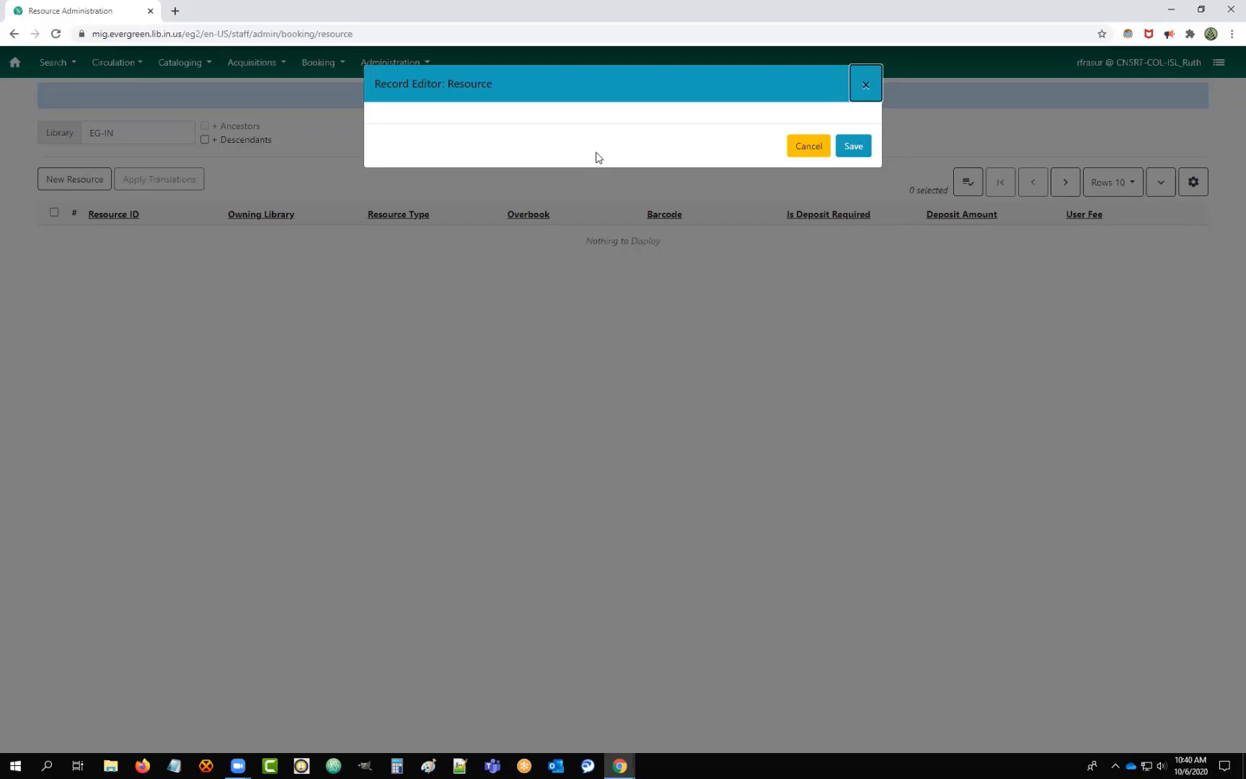
{"action": "left_click", "coordinate": [806, 145]}
{"action": "left_click", "coordinate": [400, 66]}
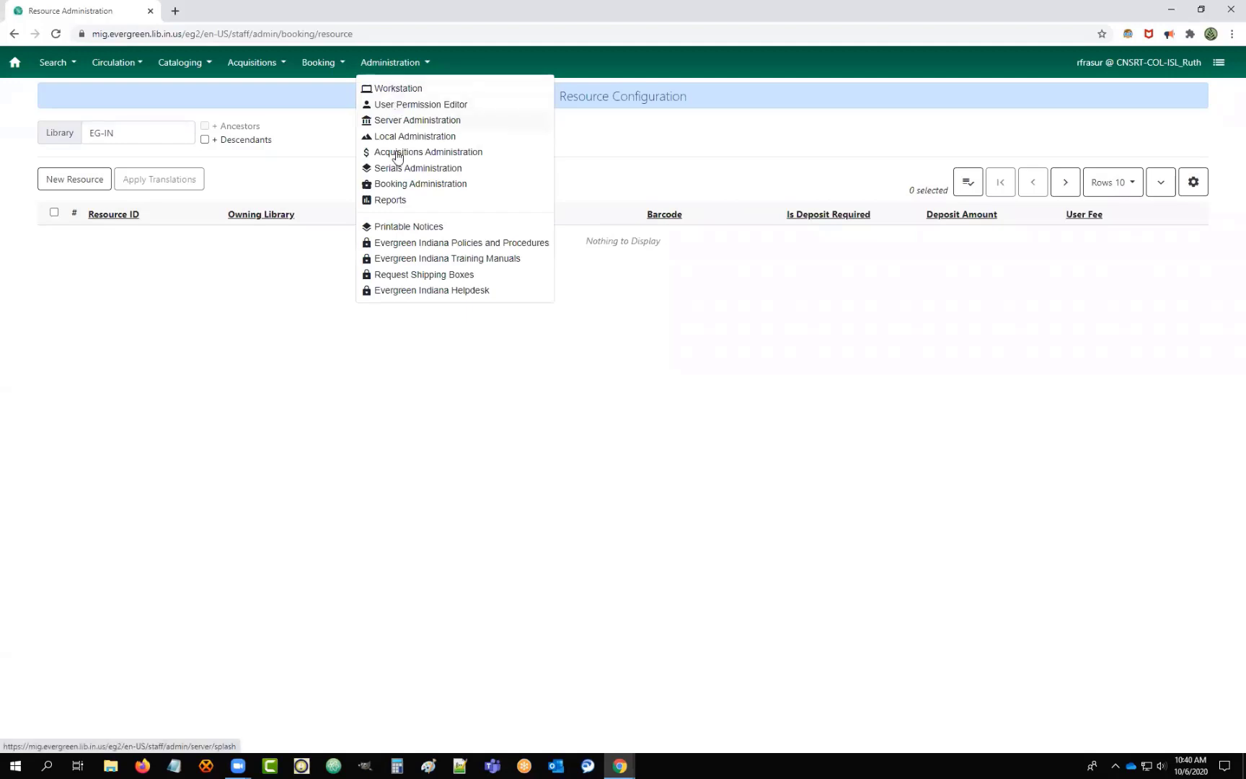
{"action": "left_click", "coordinate": [404, 189]}
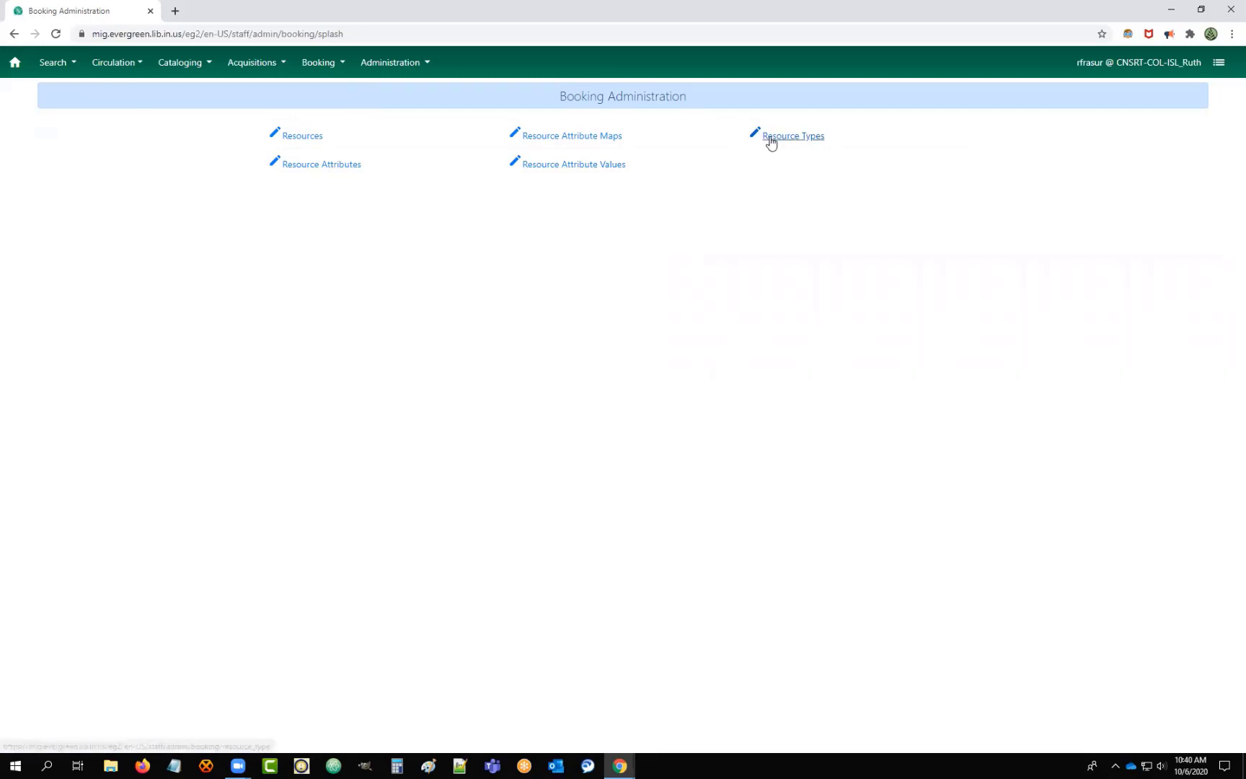
Start a new resource type with CNSRT-COL as the owning library.
{"action": "left_click", "coordinate": [771, 142]}
{"action": "left_click", "coordinate": [76, 184]}
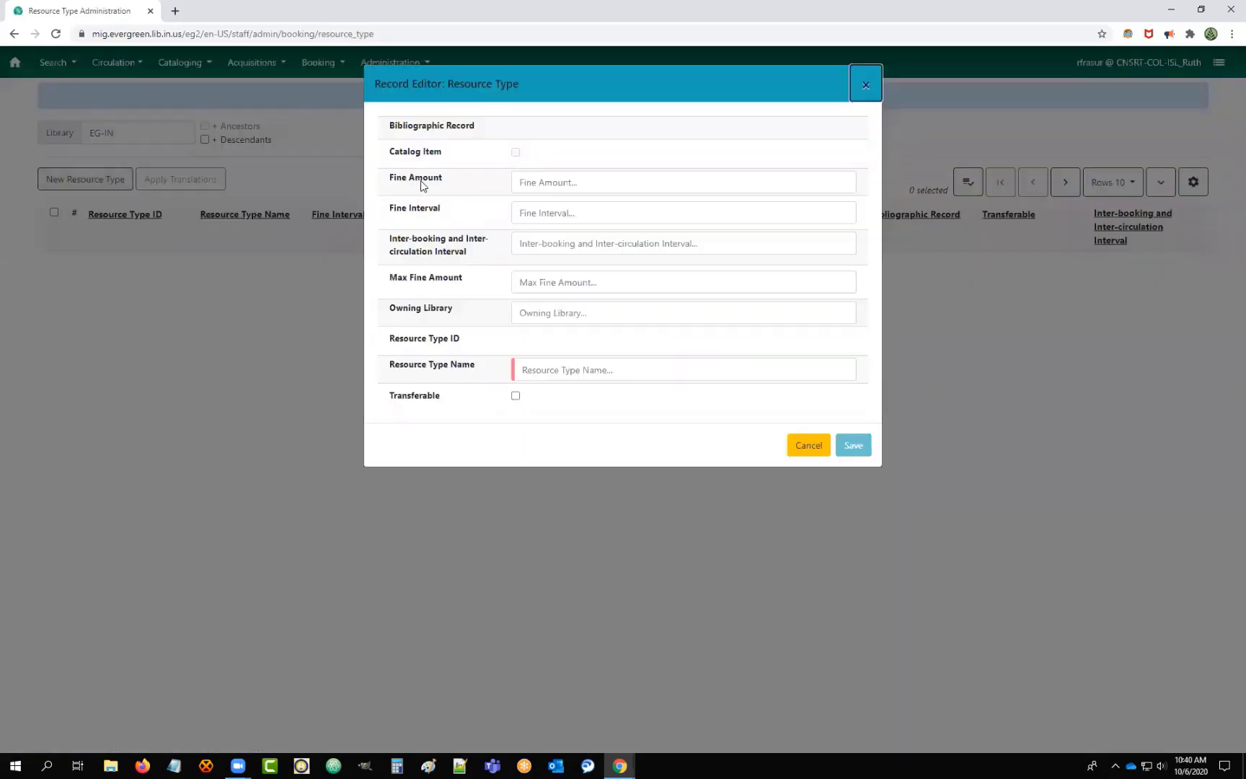
{"action": "left_click", "coordinate": [552, 313]}
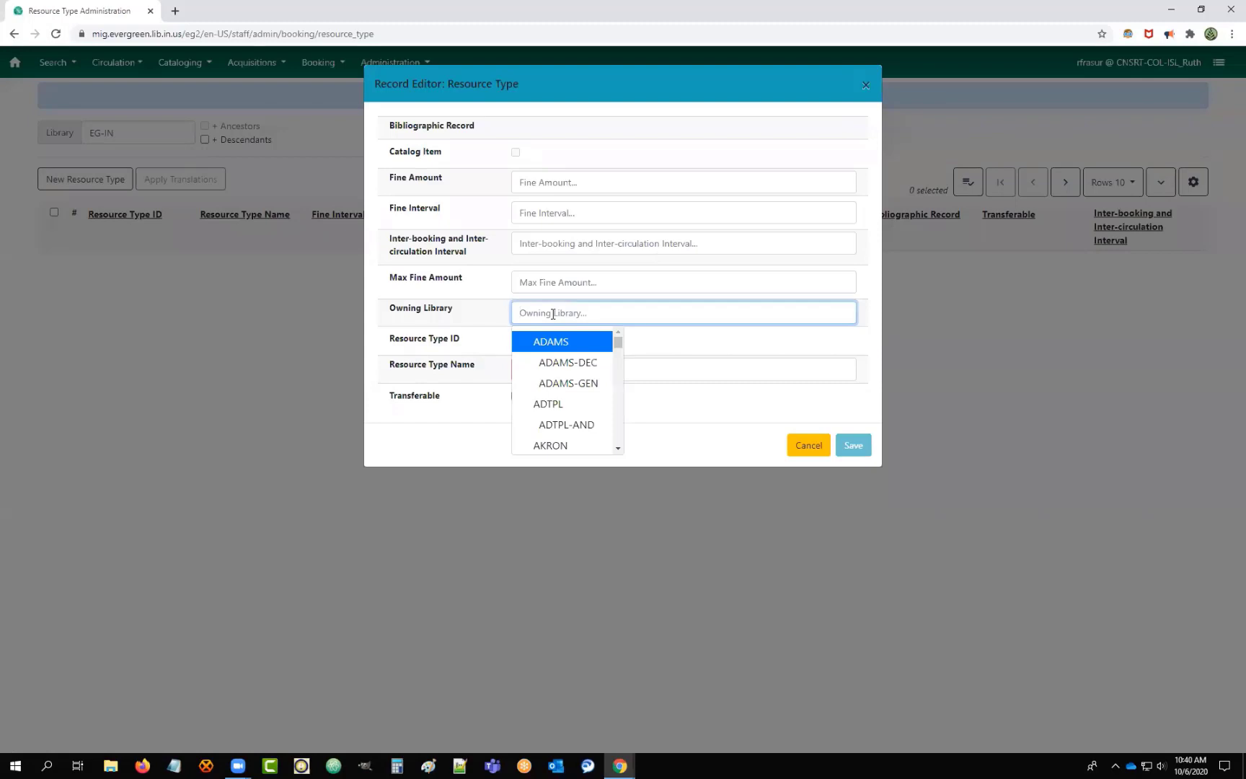
{"action": "type", "text": "c"}
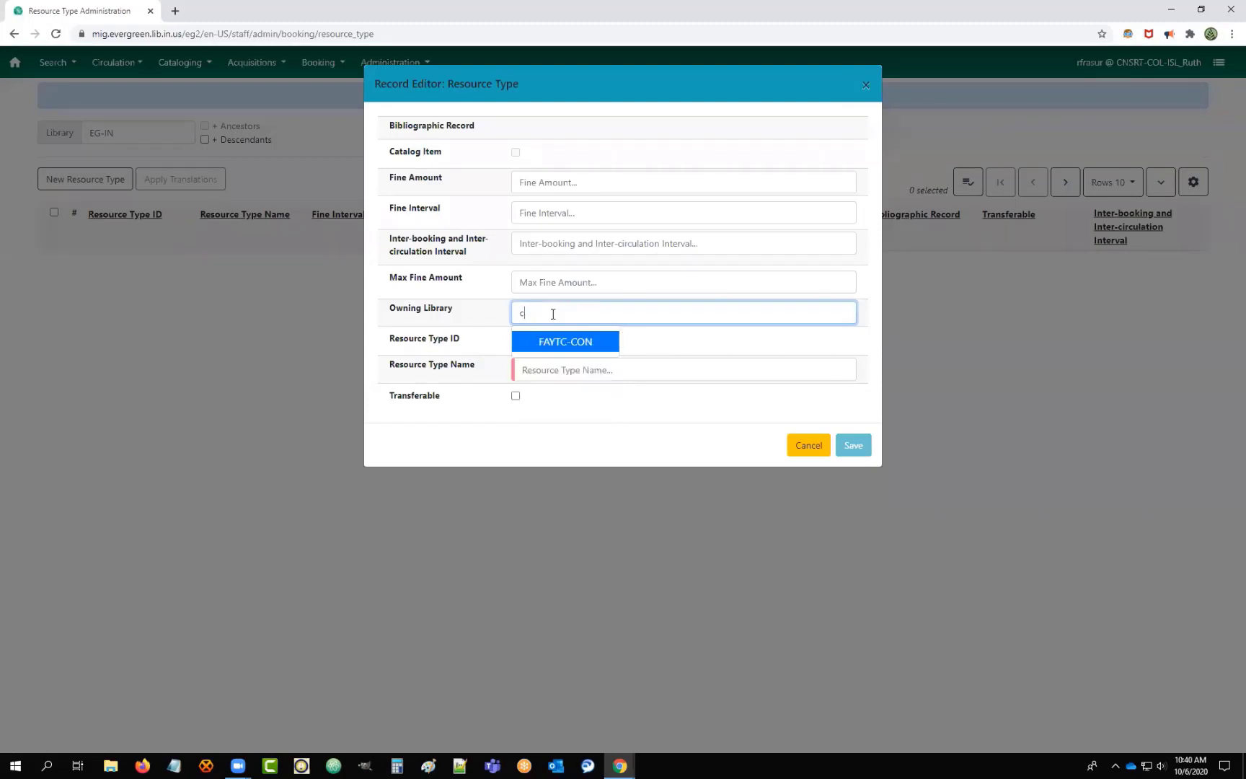
{"action": "type", "text": "onns"}
{"action": "left_click", "coordinate": [563, 367]}
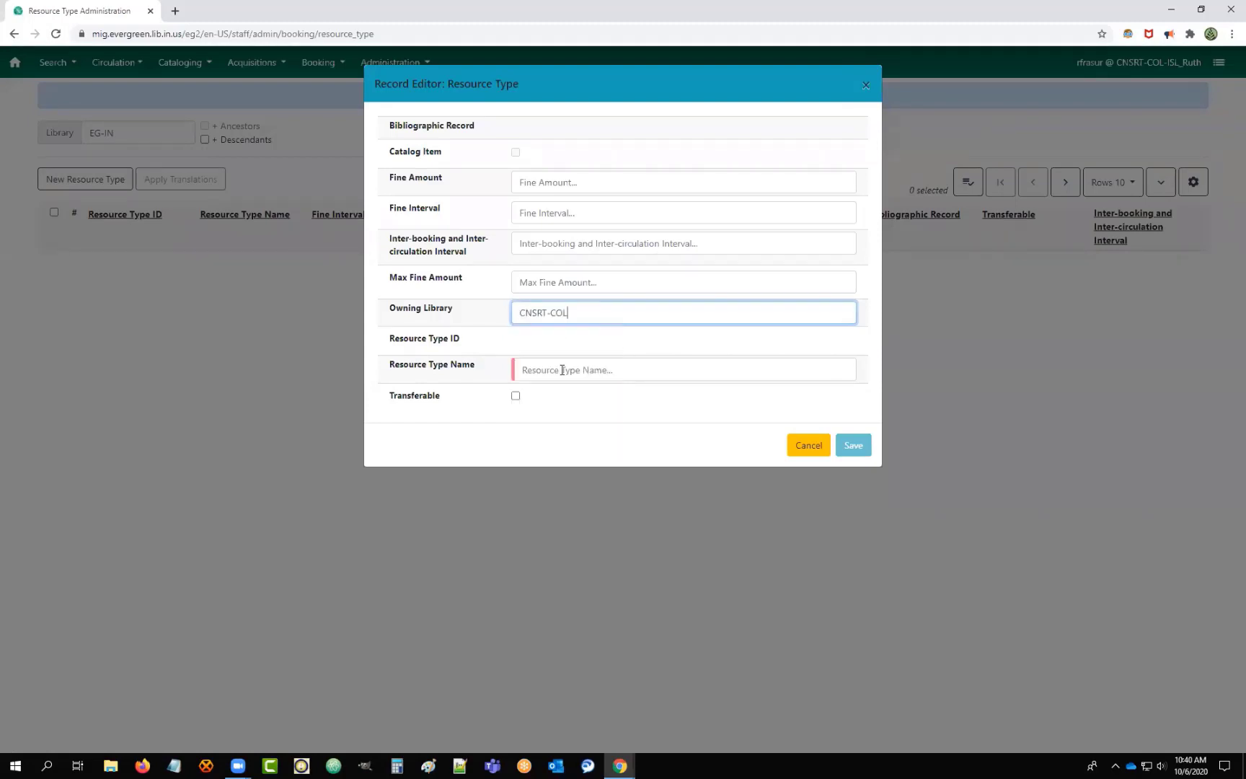
Set a 30 minutes inter-booking interval, name it 'meeting room', and save.
{"action": "left_click", "coordinate": [607, 192]}
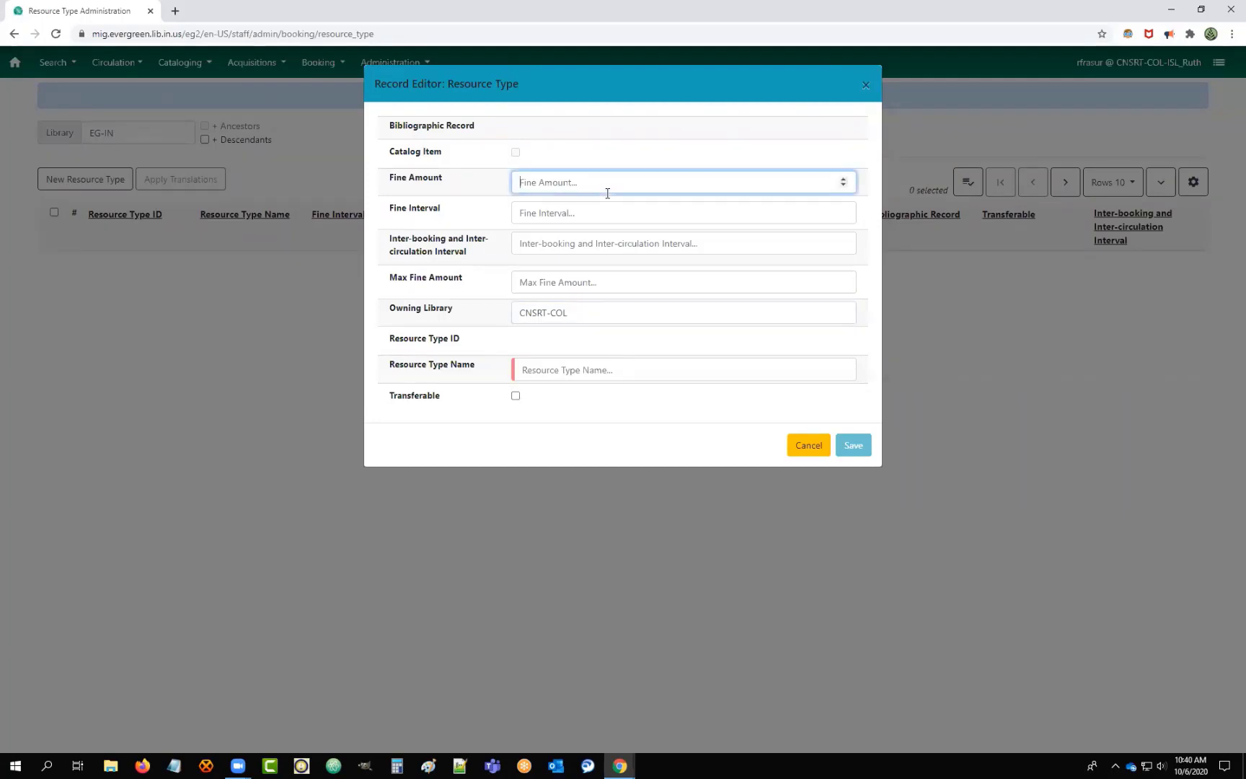
{"action": "left_click", "coordinate": [577, 214]}
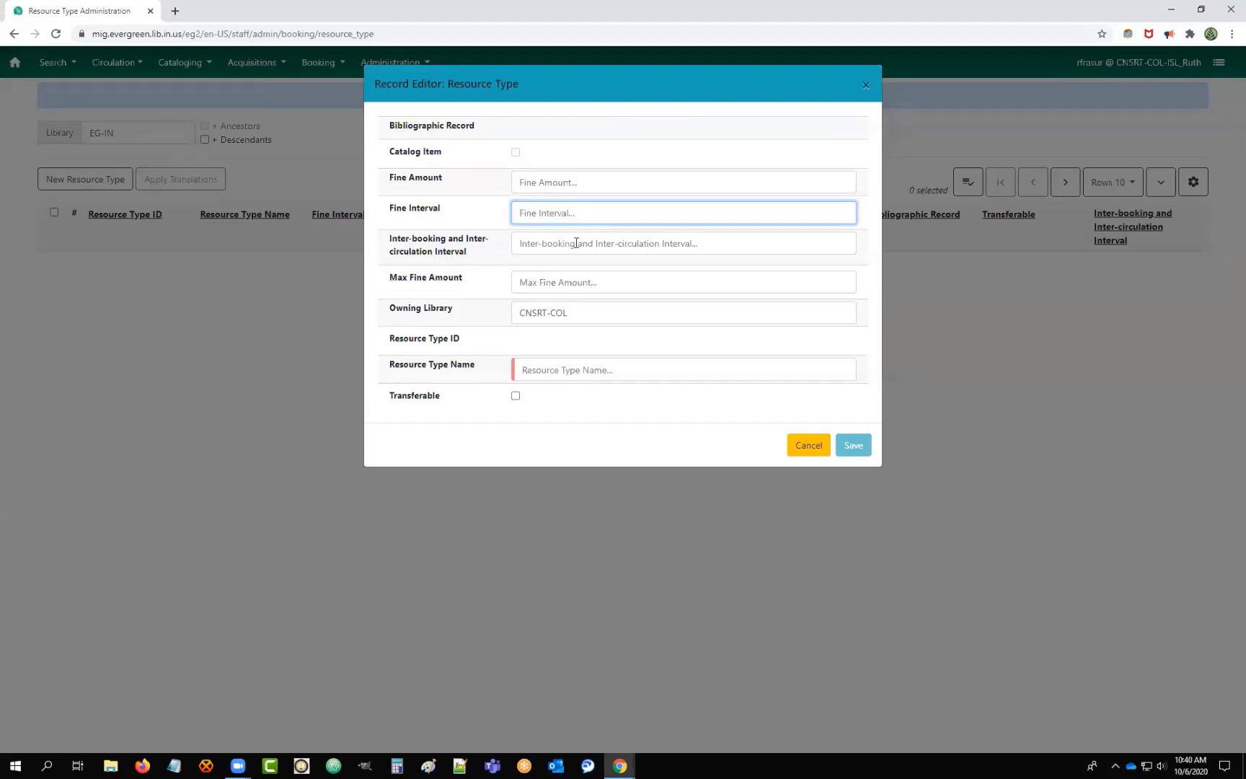
{"action": "left_click", "coordinate": [576, 243]}
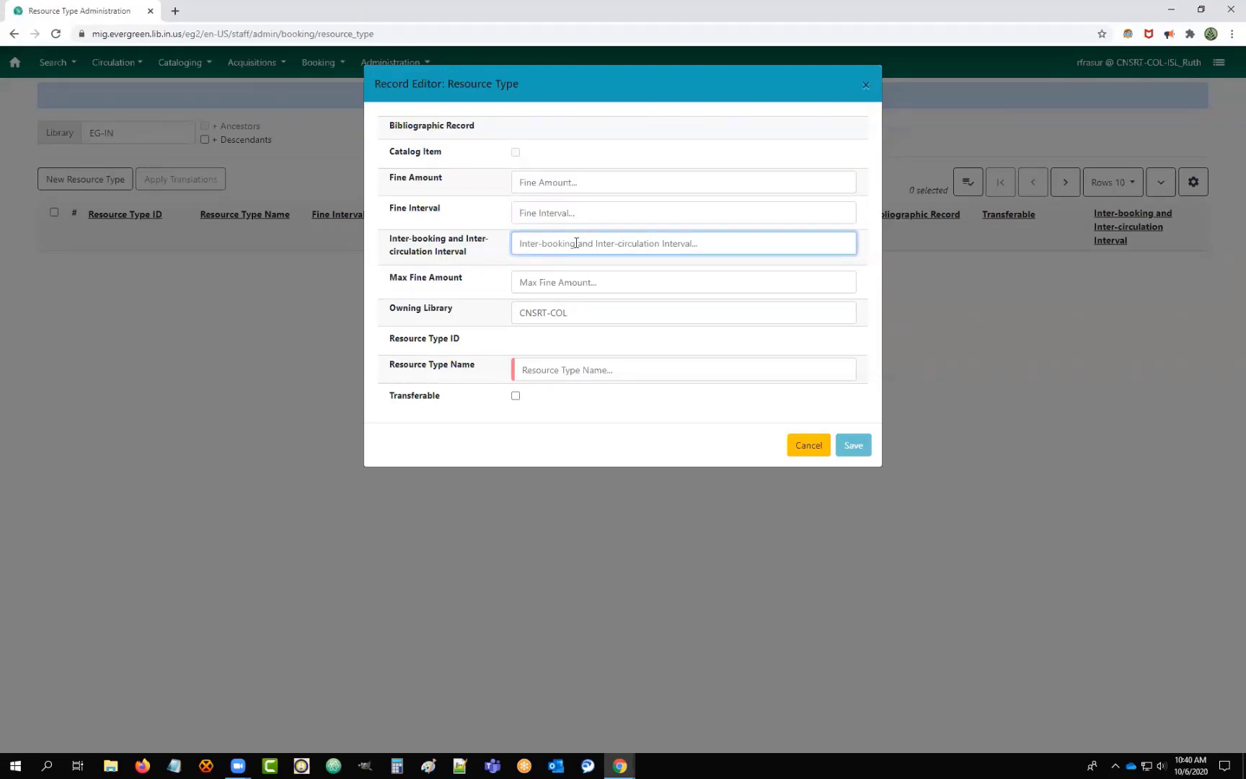
{"action": "type", "text": "30 minutes"}
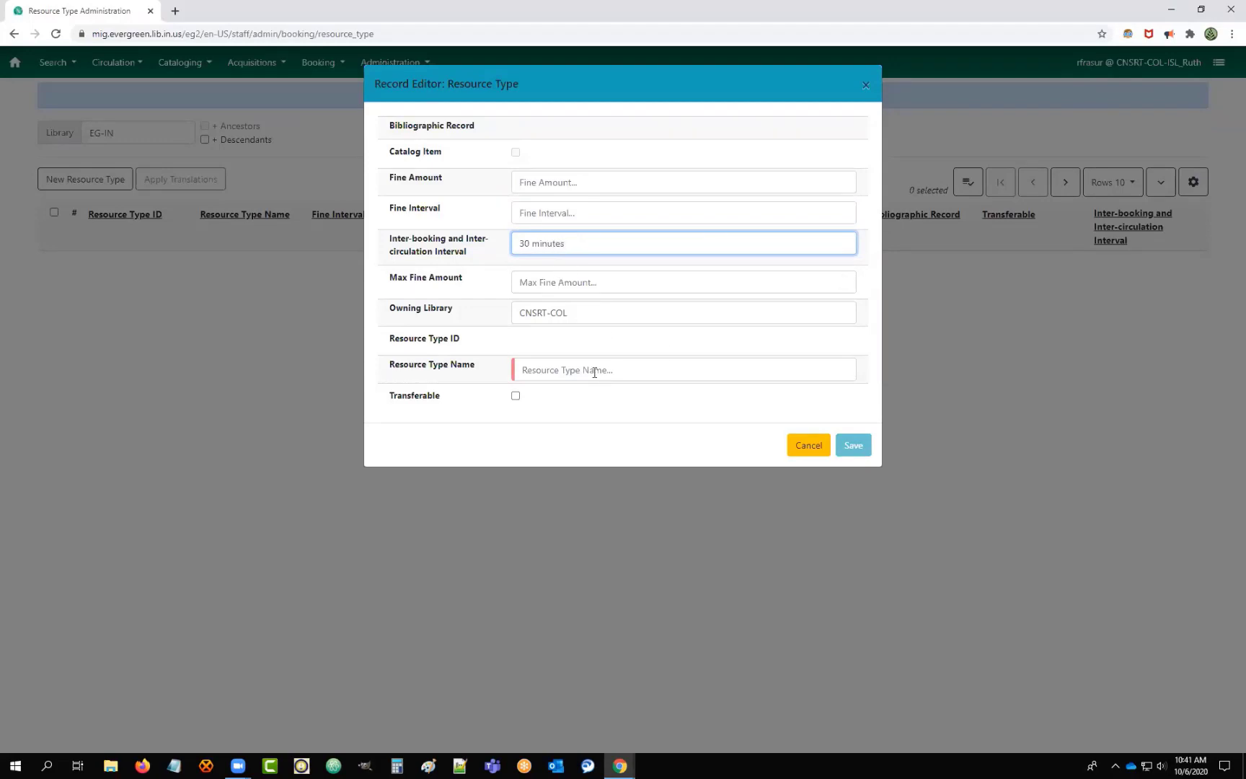
{"action": "left_click", "coordinate": [595, 372]}
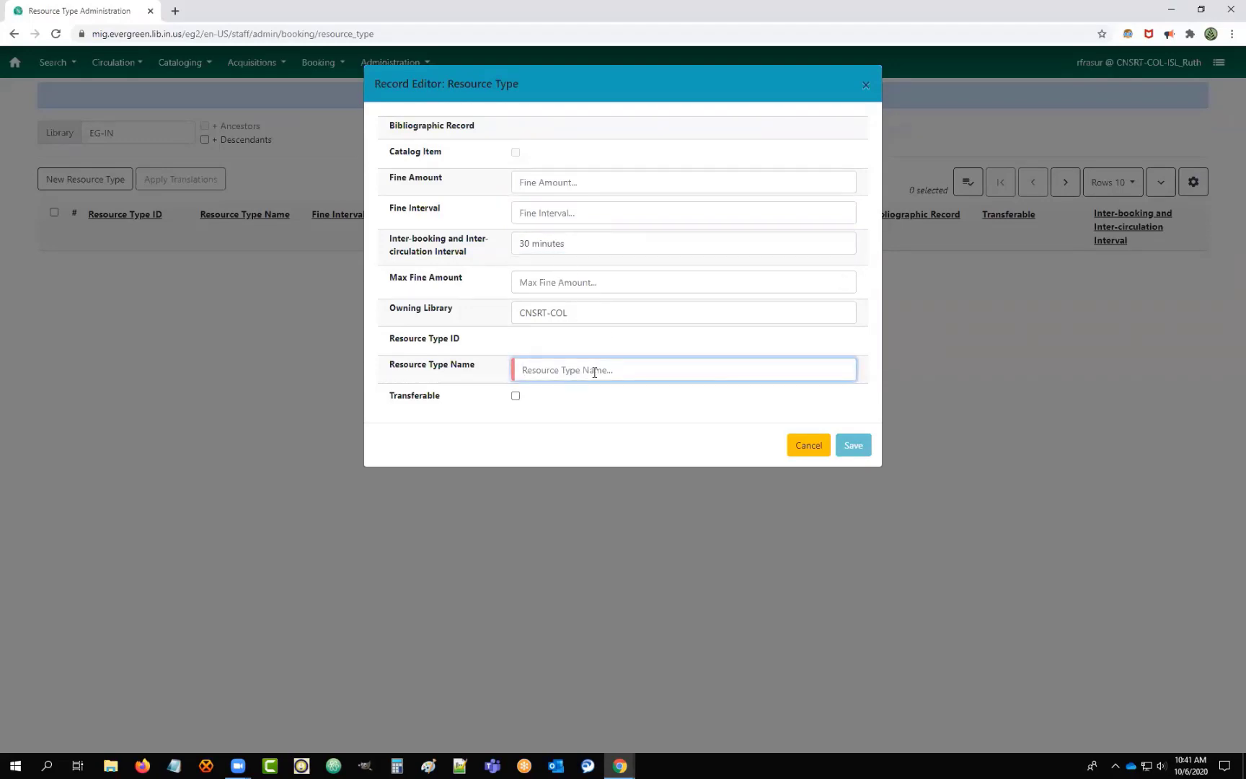
{"action": "type", "text": "meeting room"}
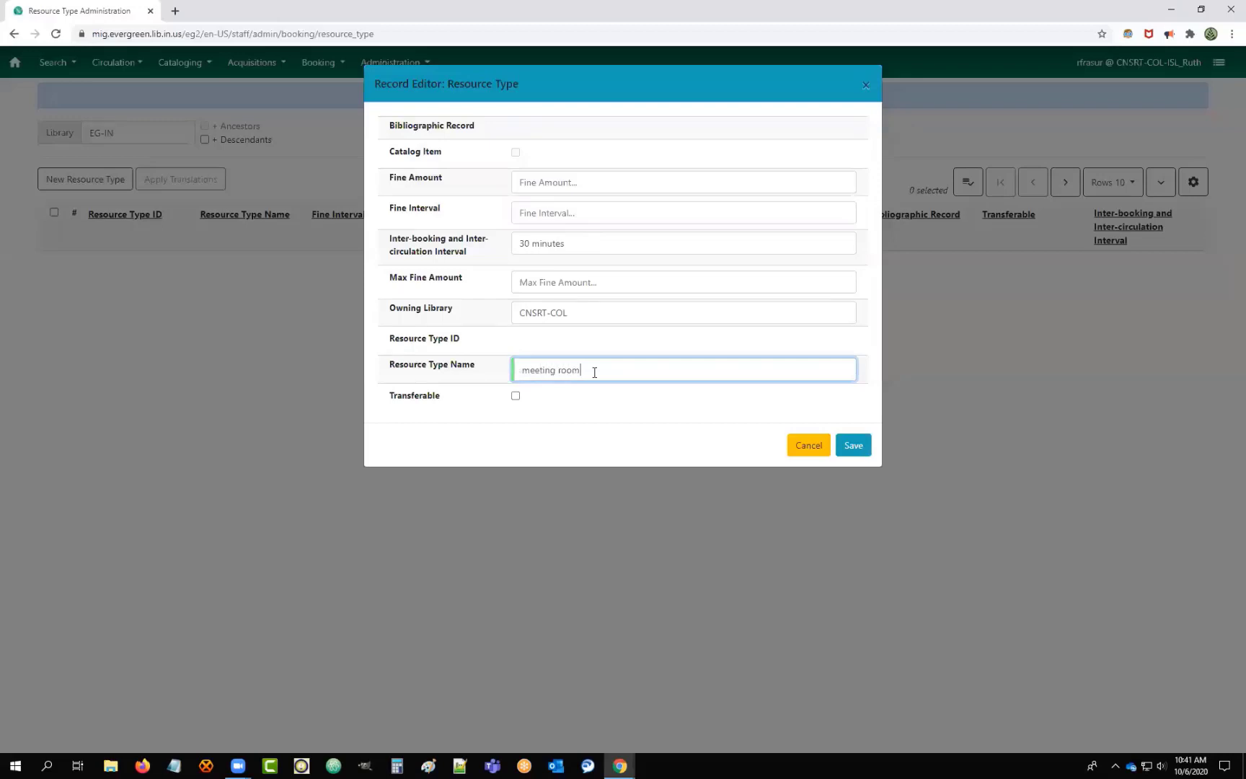
{"action": "left_click", "coordinate": [853, 445]}
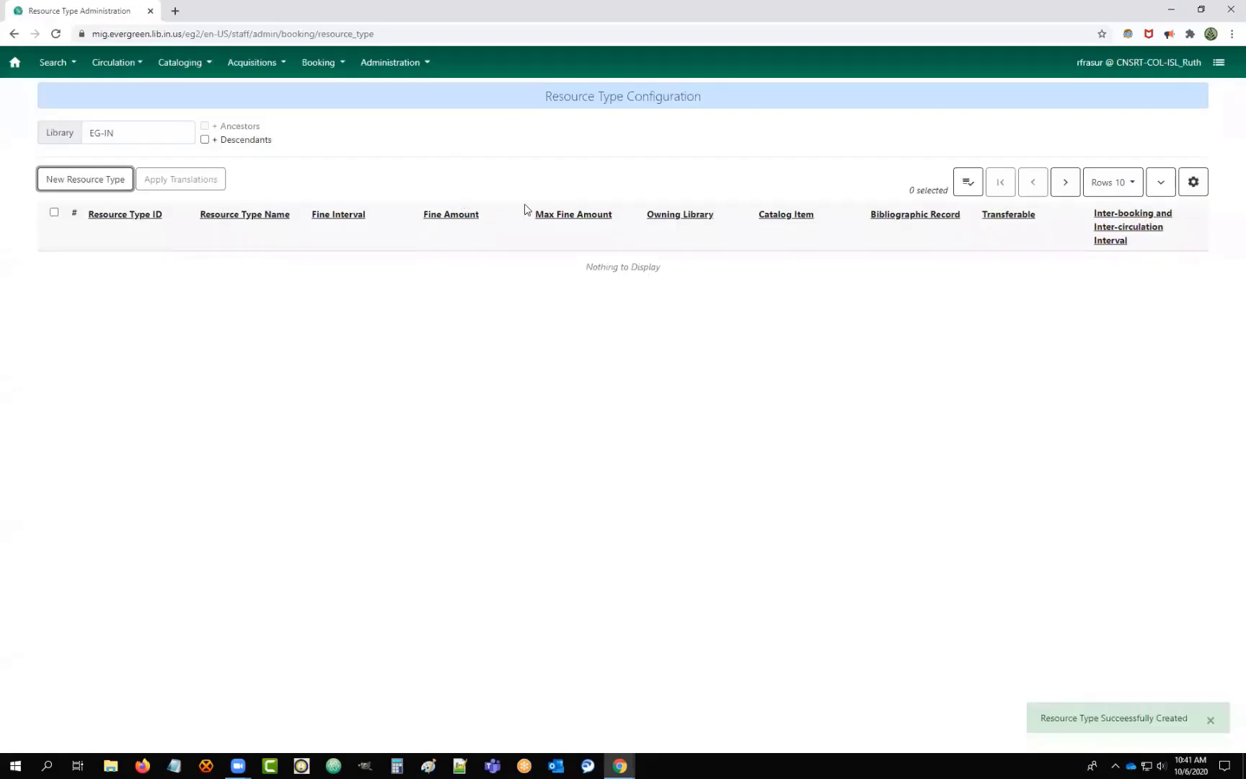
{"action": "left_click", "coordinate": [205, 139]}
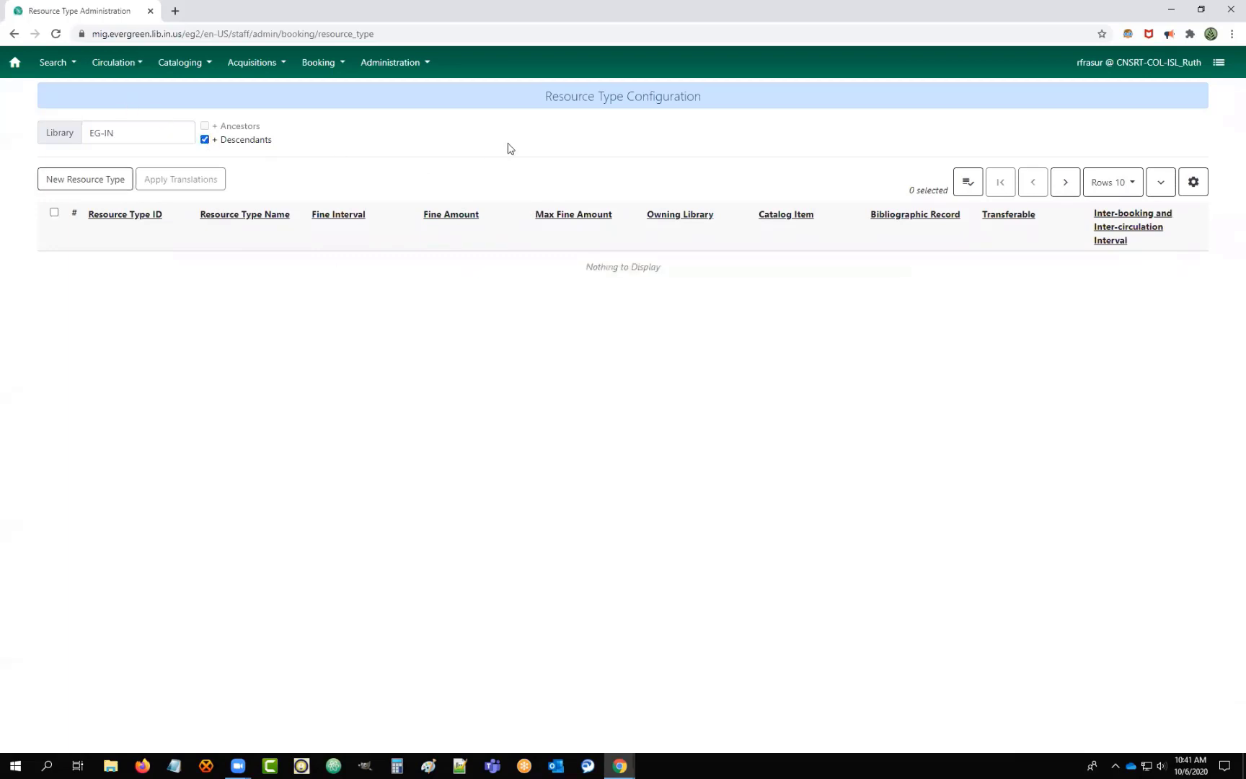
{"action": "left_click", "coordinate": [120, 131]}
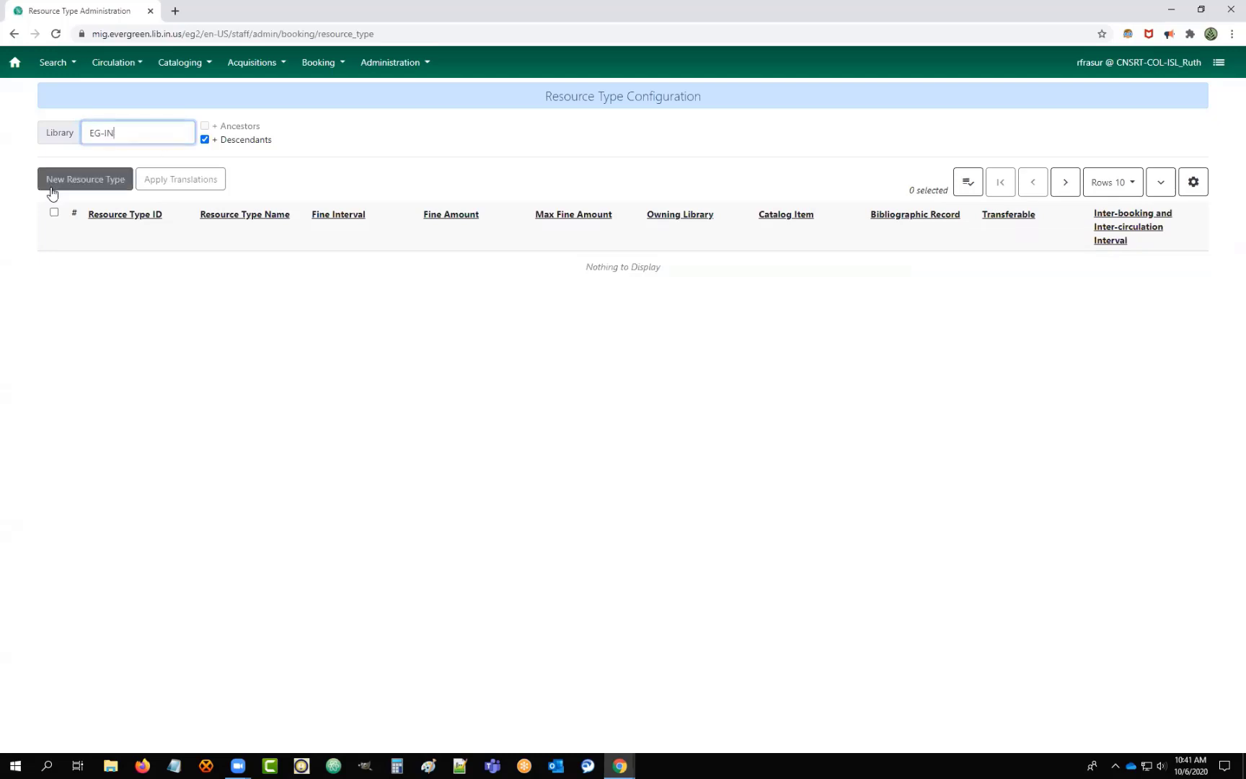
{"action": "left_click", "coordinate": [55, 34]}
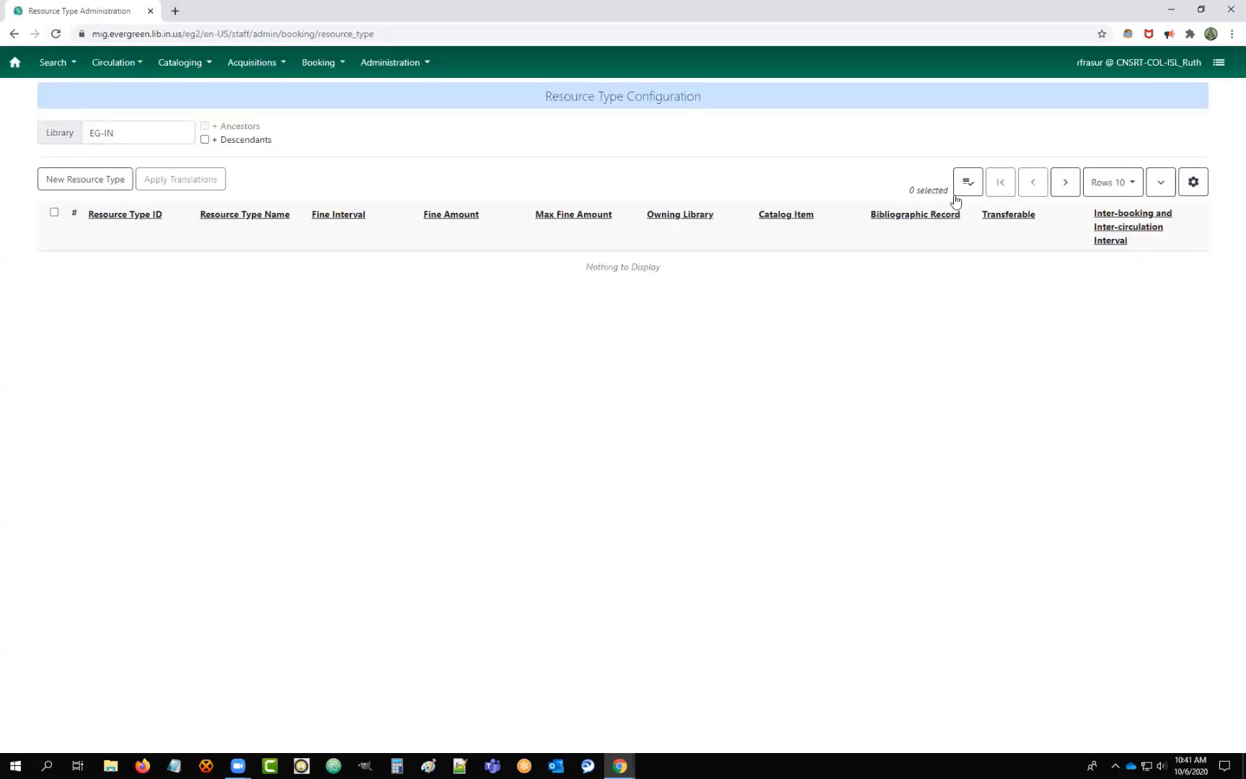
Open the Resources list under Booking Administration and close an empty new-resource editor.
{"action": "left_click", "coordinate": [408, 70]}
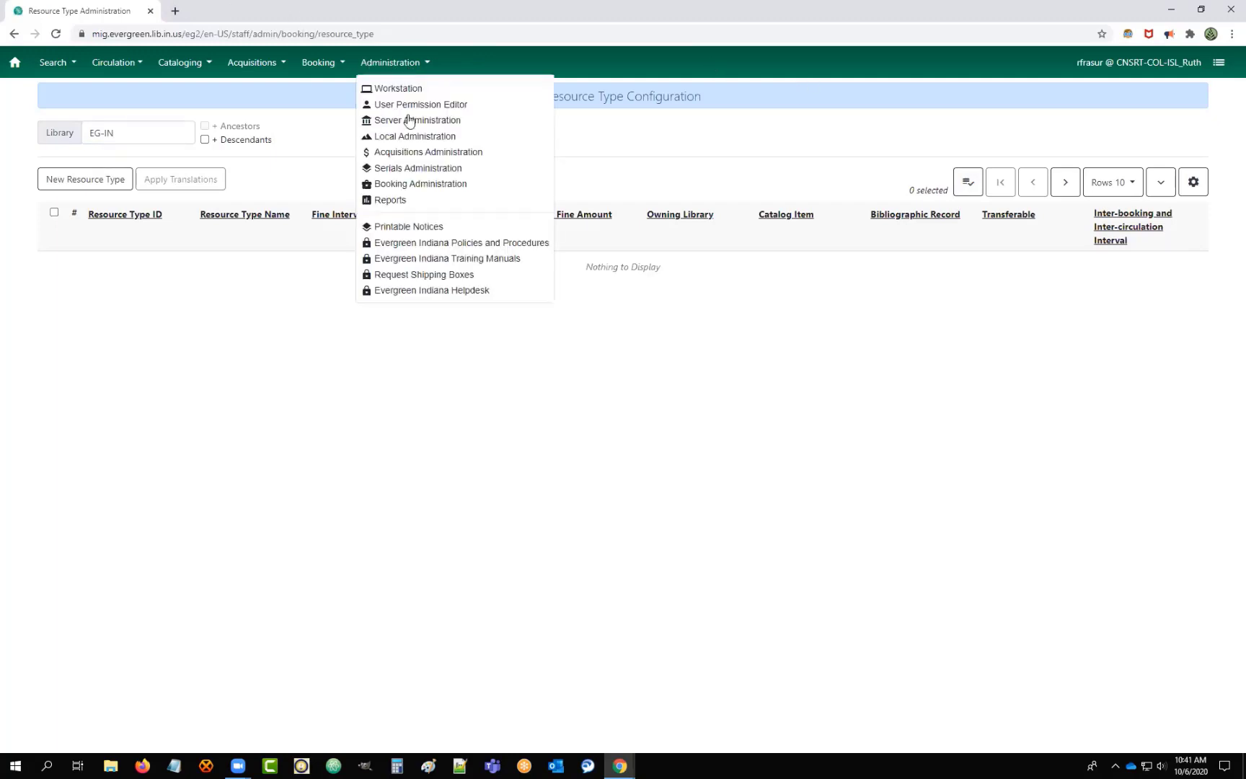
{"action": "left_click", "coordinate": [417, 184]}
{"action": "left_click", "coordinate": [303, 136]}
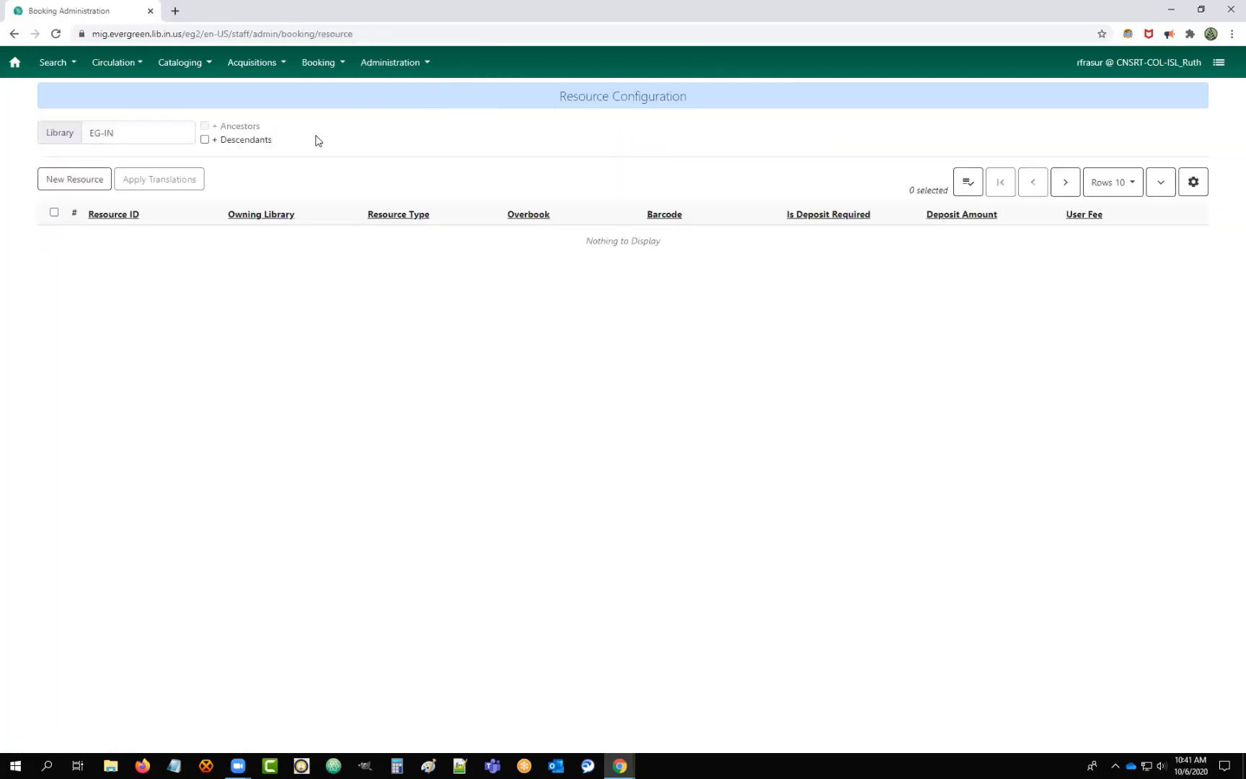
{"action": "left_click", "coordinate": [64, 185]}
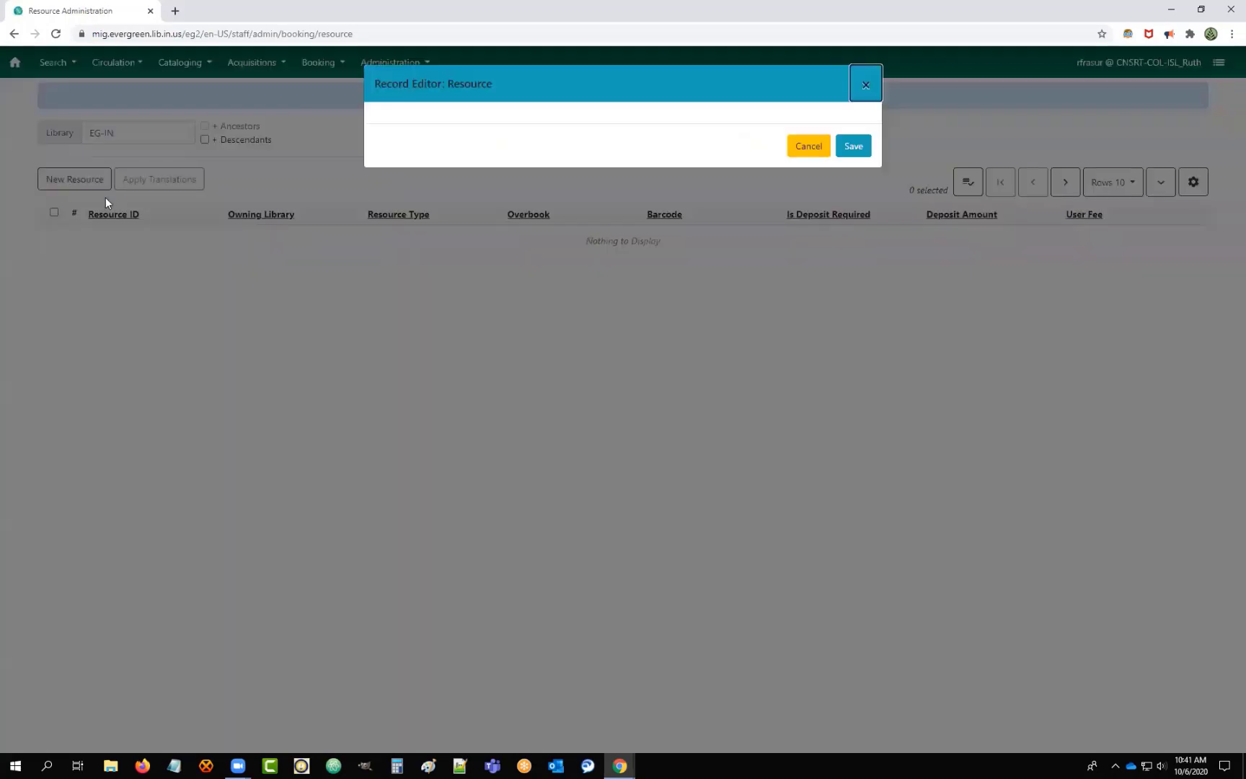
{"action": "left_click", "coordinate": [806, 144]}
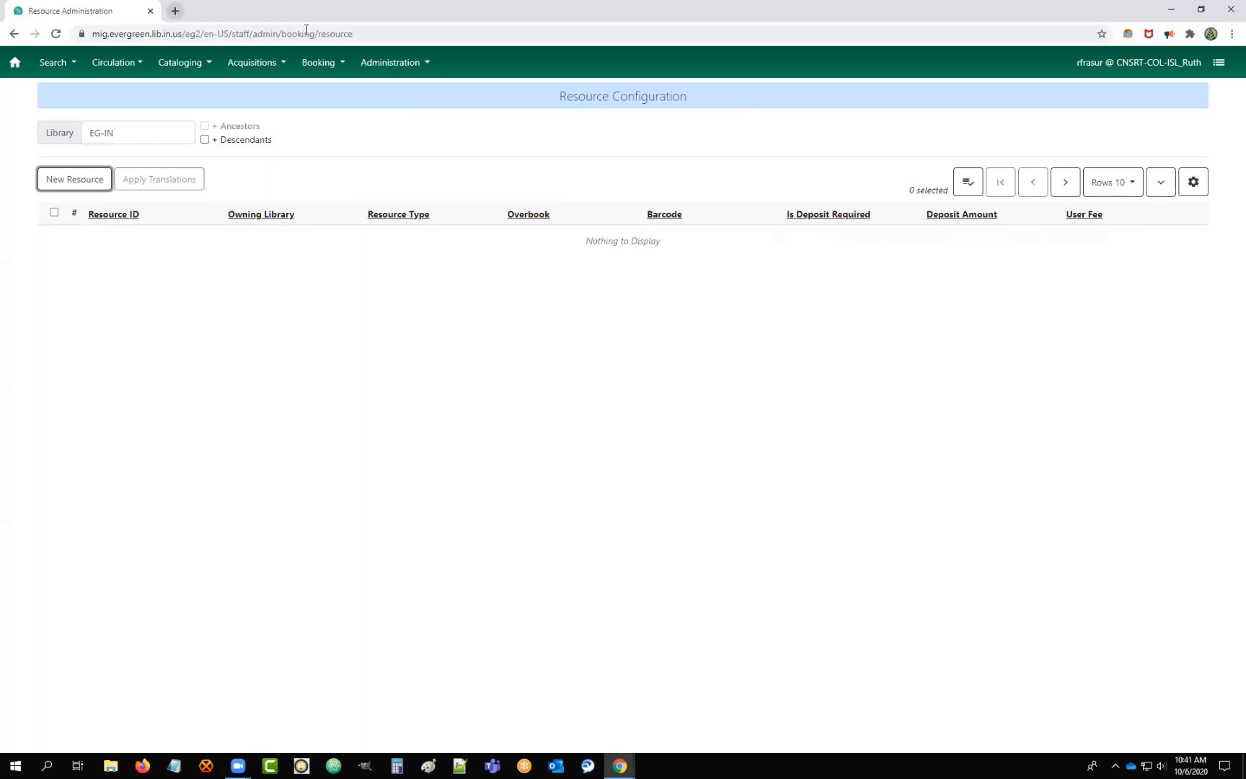
Restore down the staff client browser to reveal the Additional Resources slide.
{"action": "left_click", "coordinate": [1200, 10]}
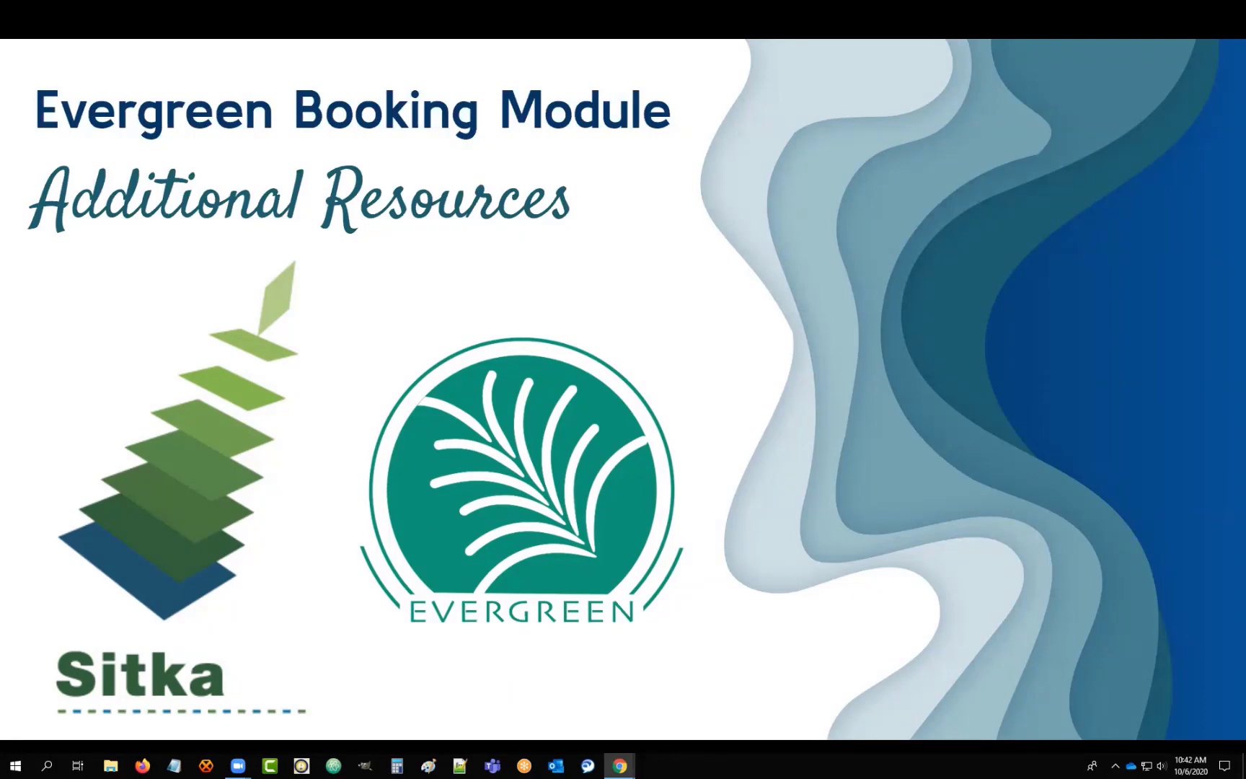
Switch to the Sitka documentation window and maximize it.
{"action": "key", "text": "alt+Tab"}
{"action": "left_click", "coordinate": [827, 104]}
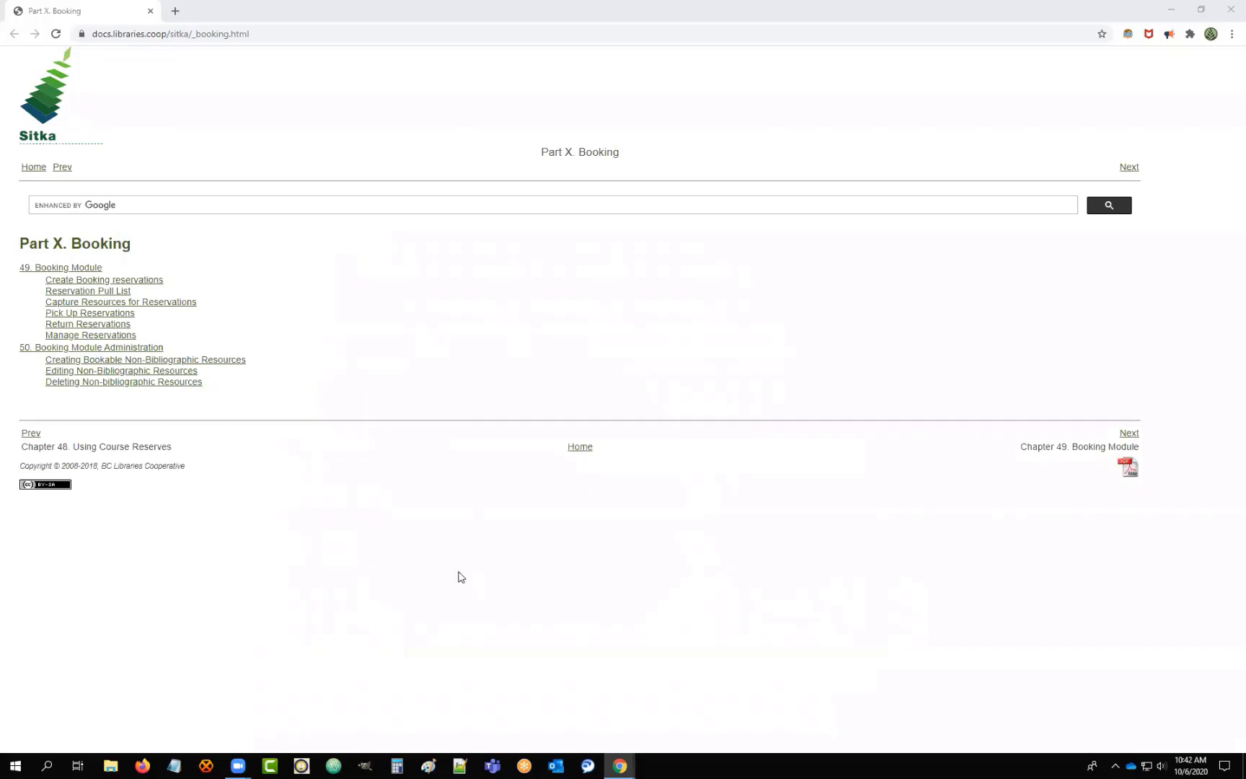
Open '50. Booking Module Administration' and skim its resource-creation steps, then return to the top.
{"action": "left_click", "coordinate": [69, 349]}
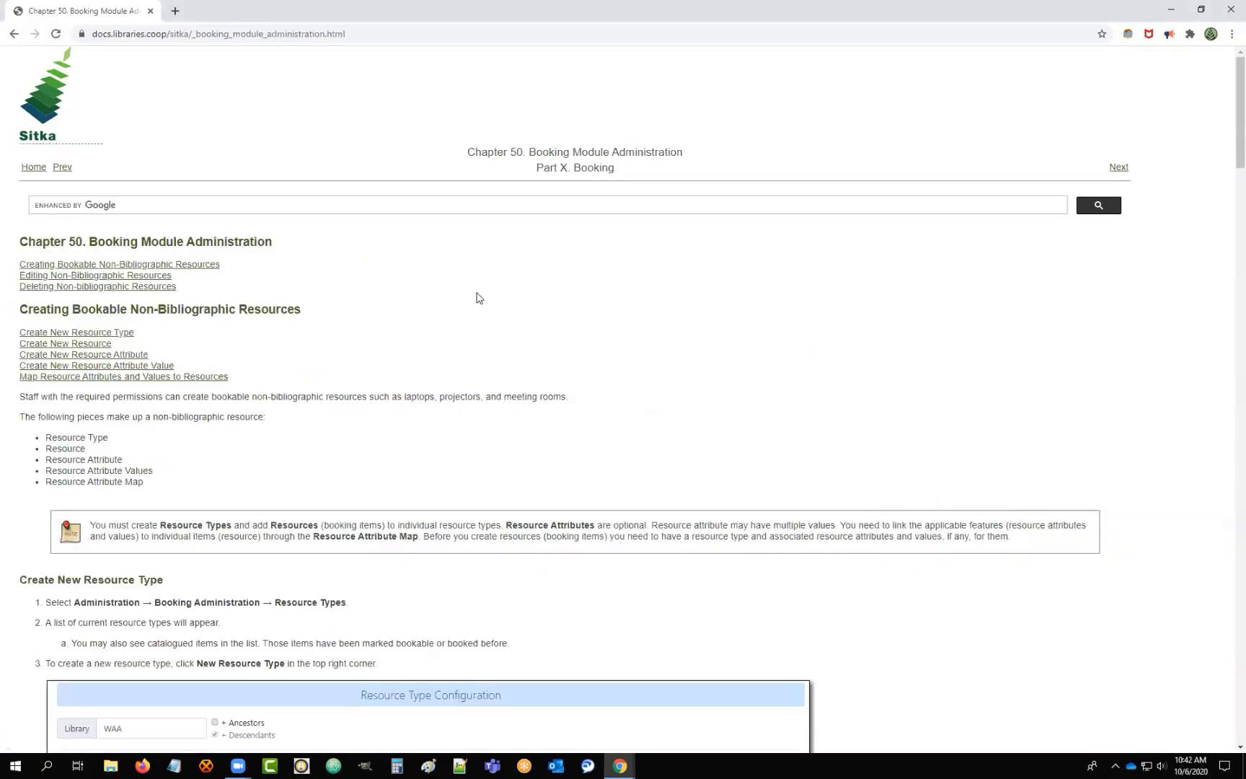
{"action": "scroll", "coordinate": [568, 327], "scroll_direction": "down", "scroll_amount": 7}
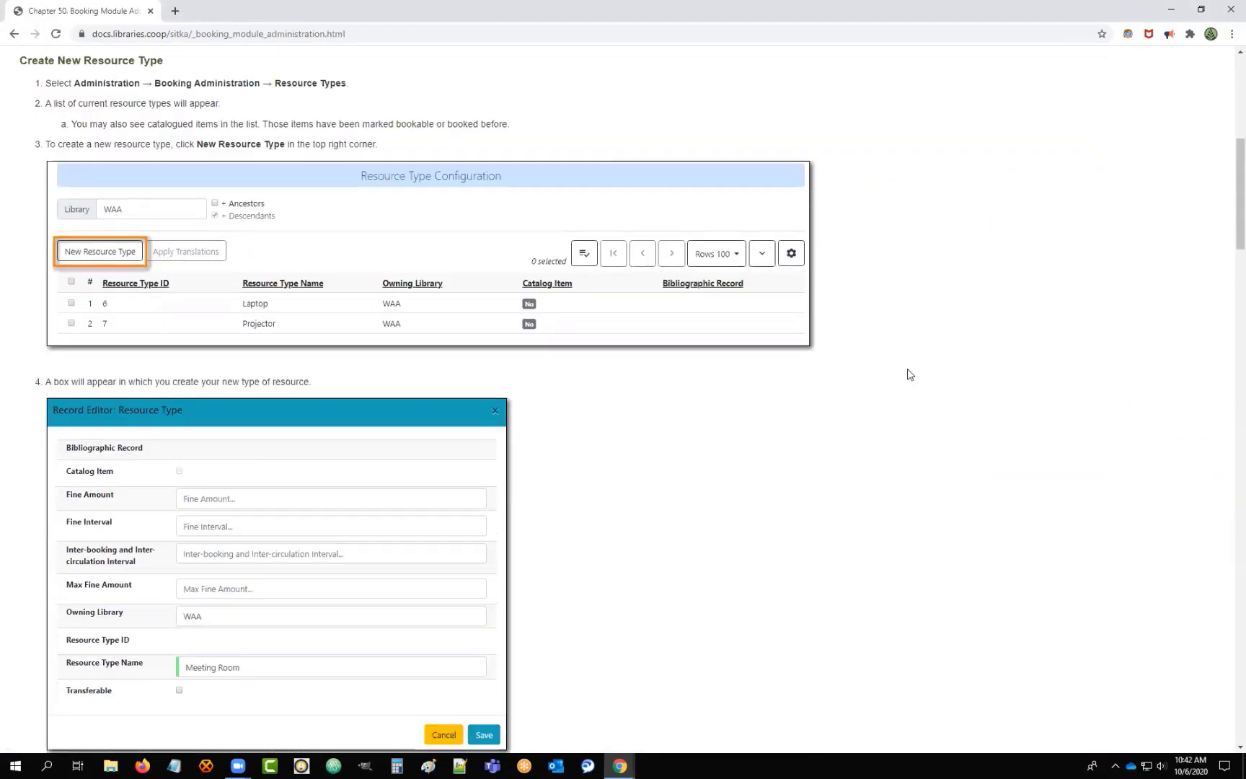
{"action": "scroll", "coordinate": [852, 441], "scroll_direction": "down", "scroll_amount": 8}
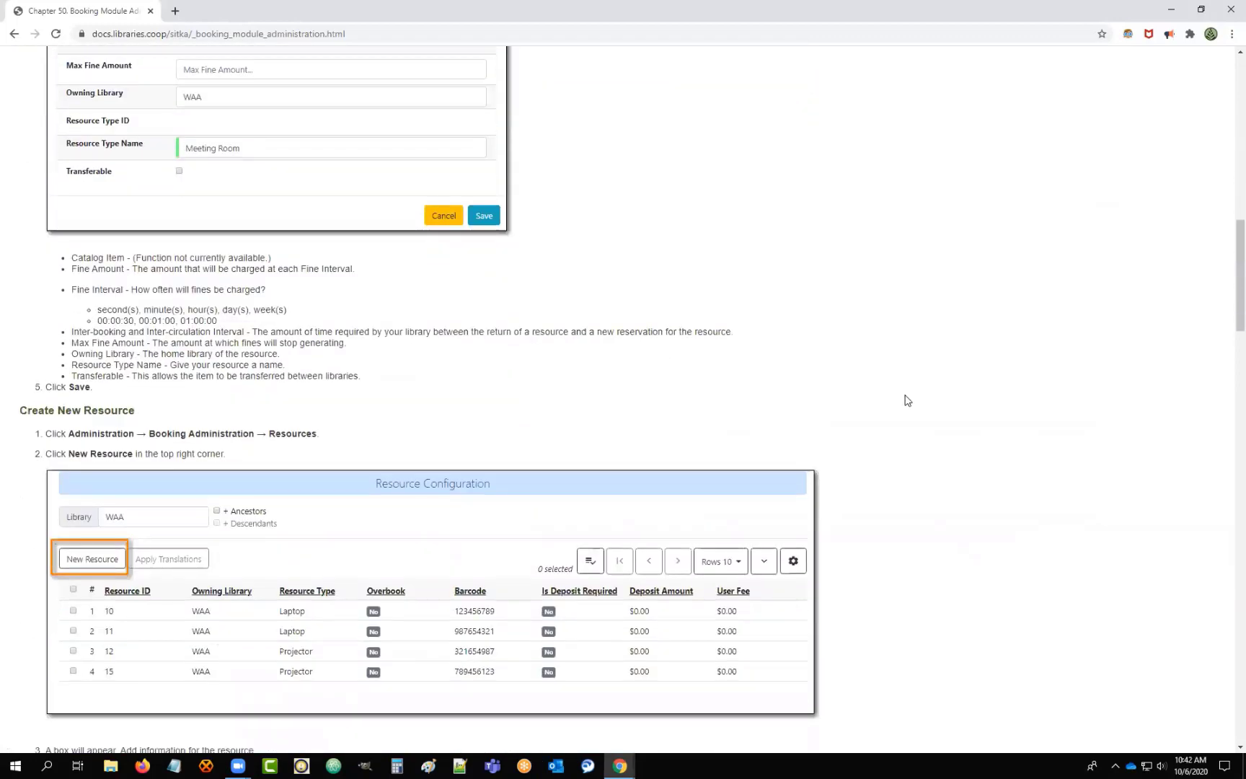
{"action": "scroll", "coordinate": [907, 400], "scroll_direction": "down", "scroll_amount": 7}
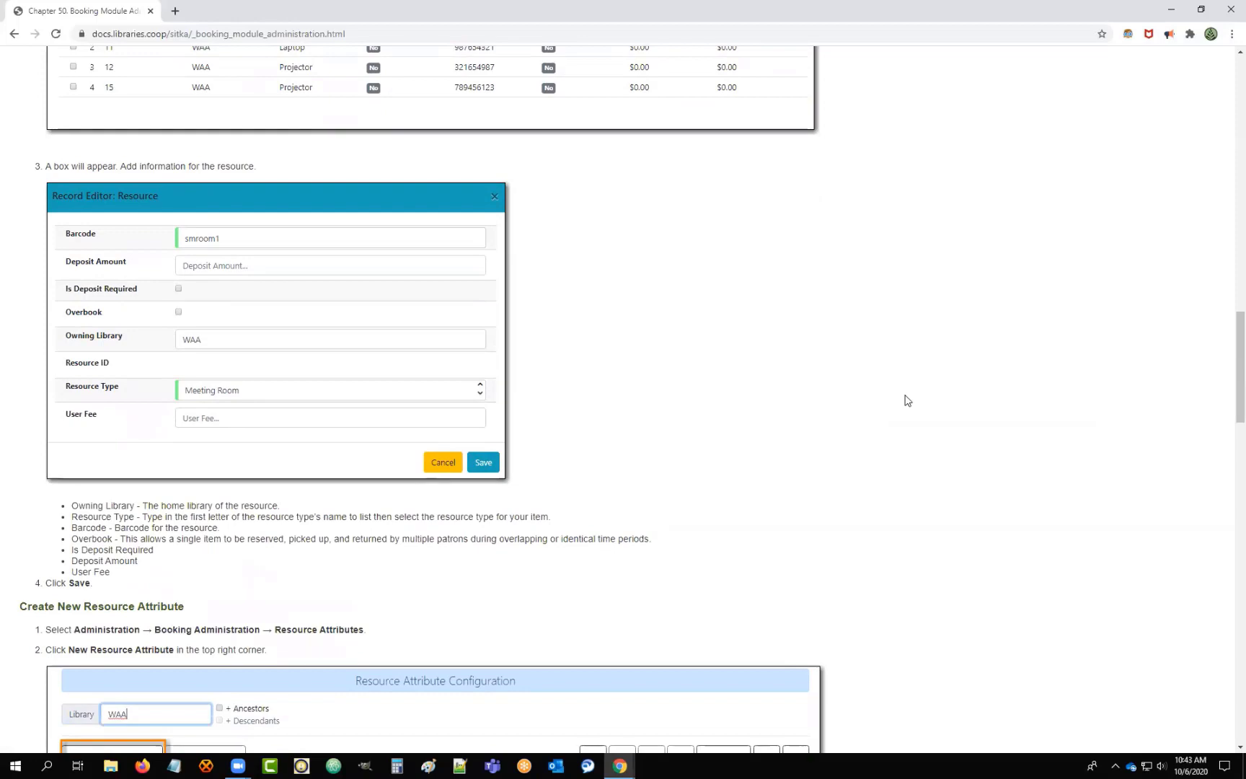
{"action": "scroll", "coordinate": [907, 400], "scroll_direction": "down", "scroll_amount": 2}
{"action": "scroll", "coordinate": [907, 400], "scroll_direction": "down", "scroll_amount": 2}
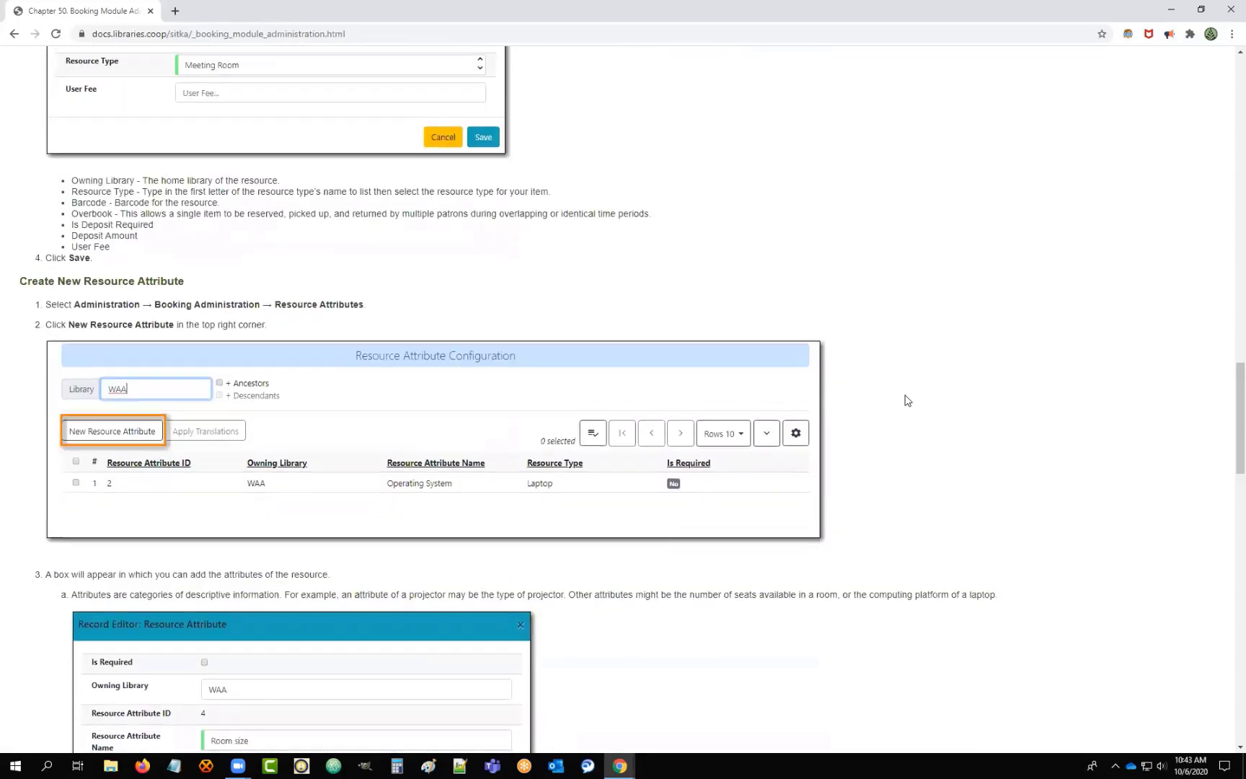
{"action": "scroll", "coordinate": [907, 400], "scroll_direction": "down", "scroll_amount": 3}
{"action": "scroll", "coordinate": [907, 400], "scroll_direction": "down", "scroll_amount": 3}
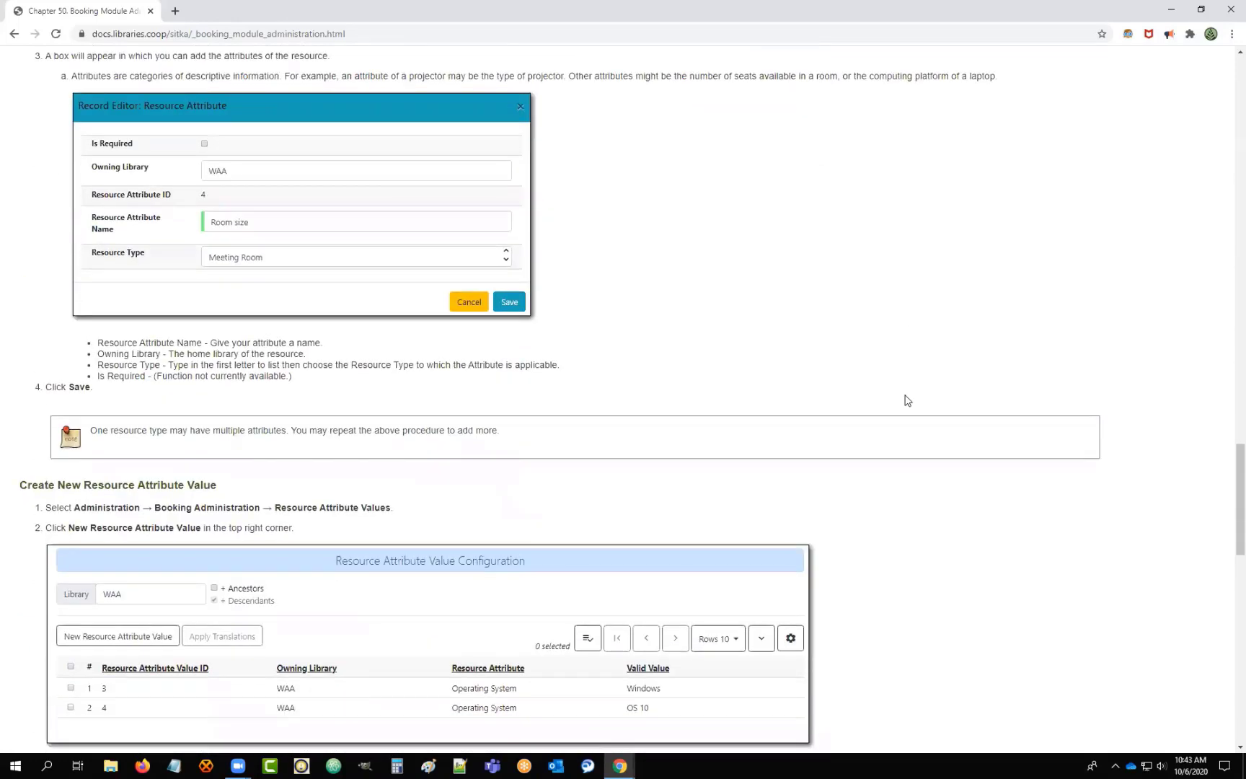
{"action": "scroll", "coordinate": [907, 400], "scroll_direction": "down", "scroll_amount": 4}
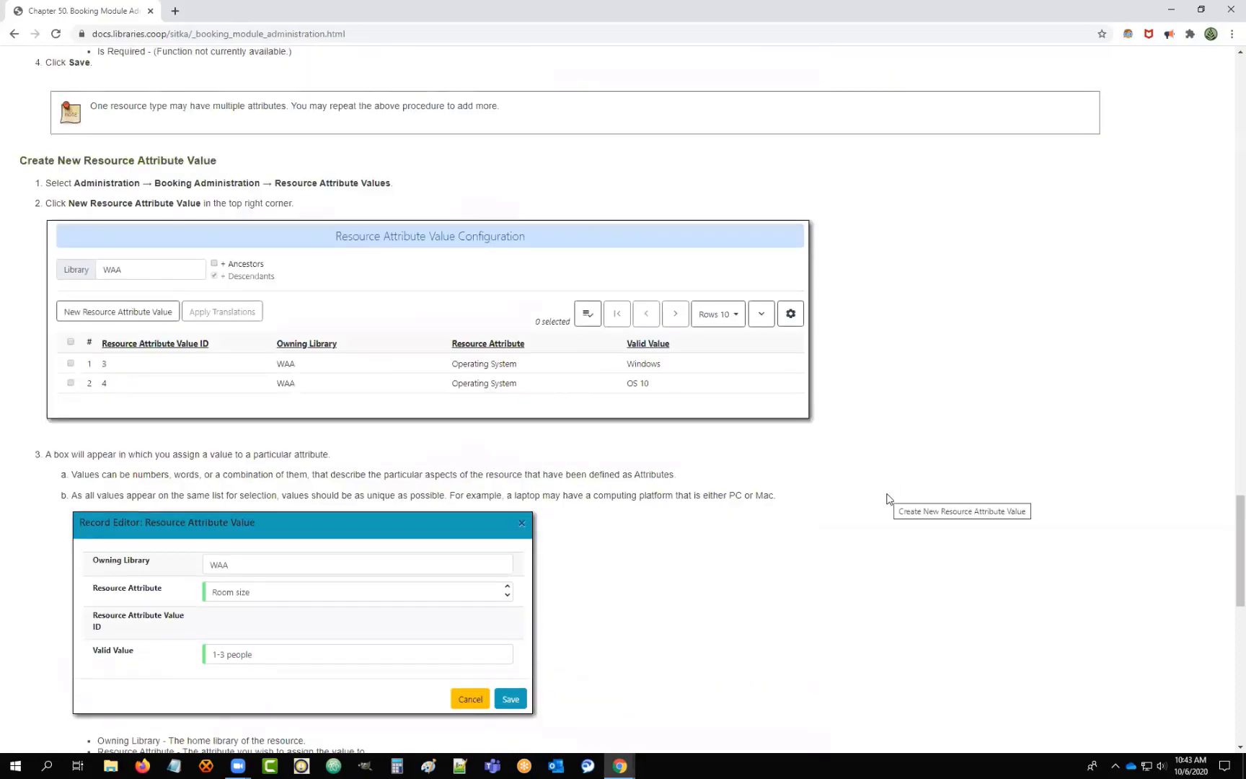
{"action": "scroll", "coordinate": [887, 498], "scroll_direction": "up", "scroll_amount": 20}
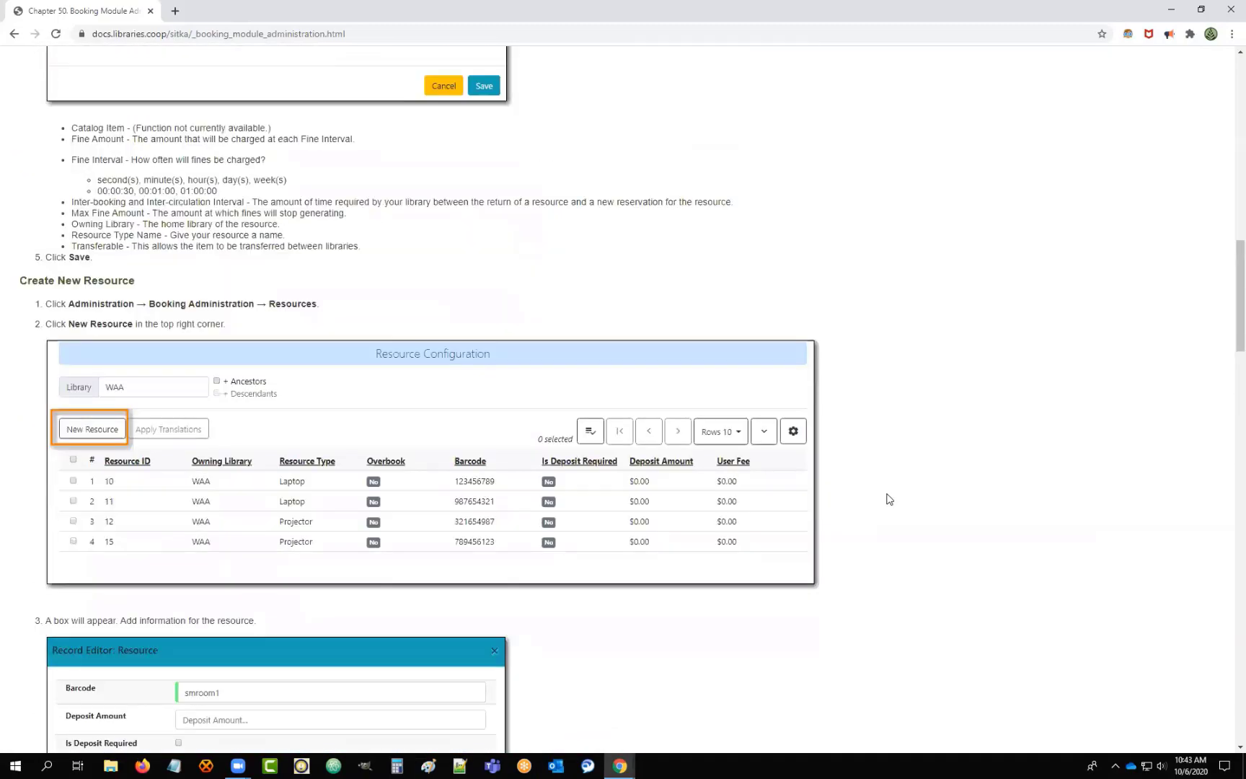
{"action": "scroll", "coordinate": [889, 499], "scroll_direction": "up", "scroll_amount": 10}
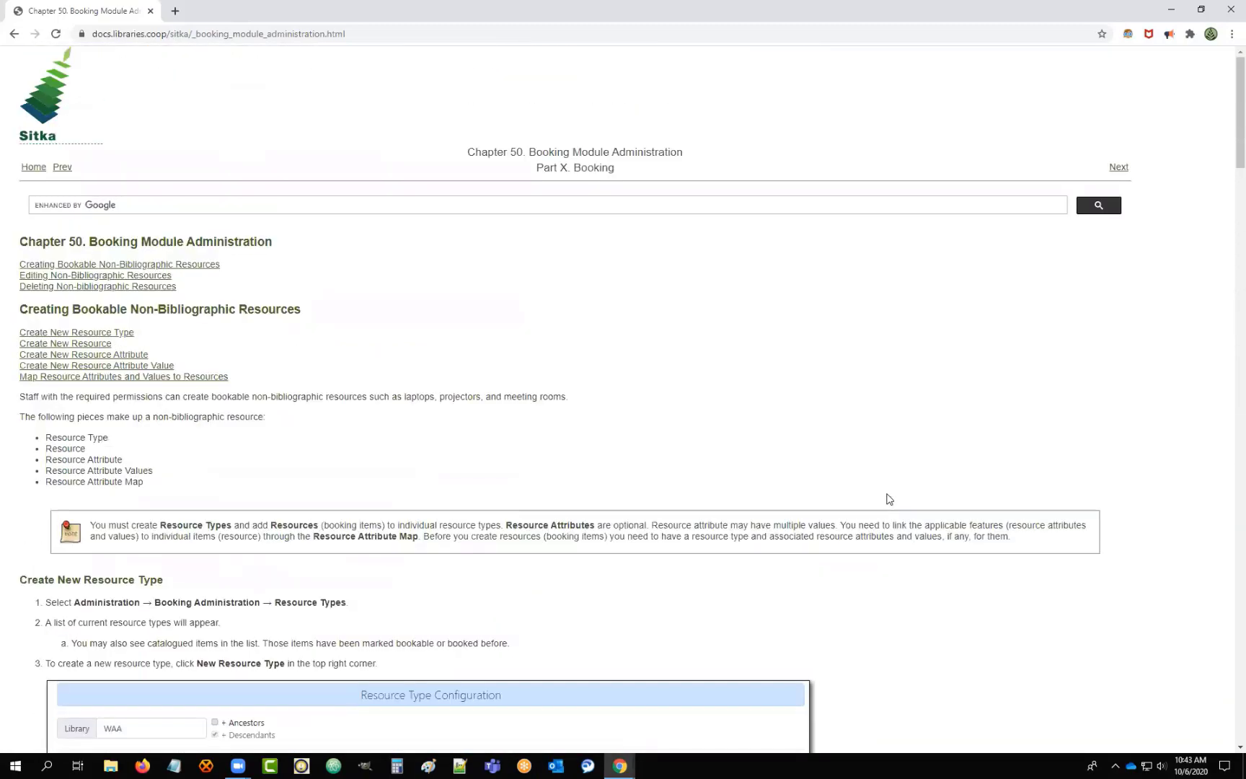
Go back to Chapter 49's Manage Reservations page and skim its examples.
{"action": "left_click", "coordinate": [62, 168]}
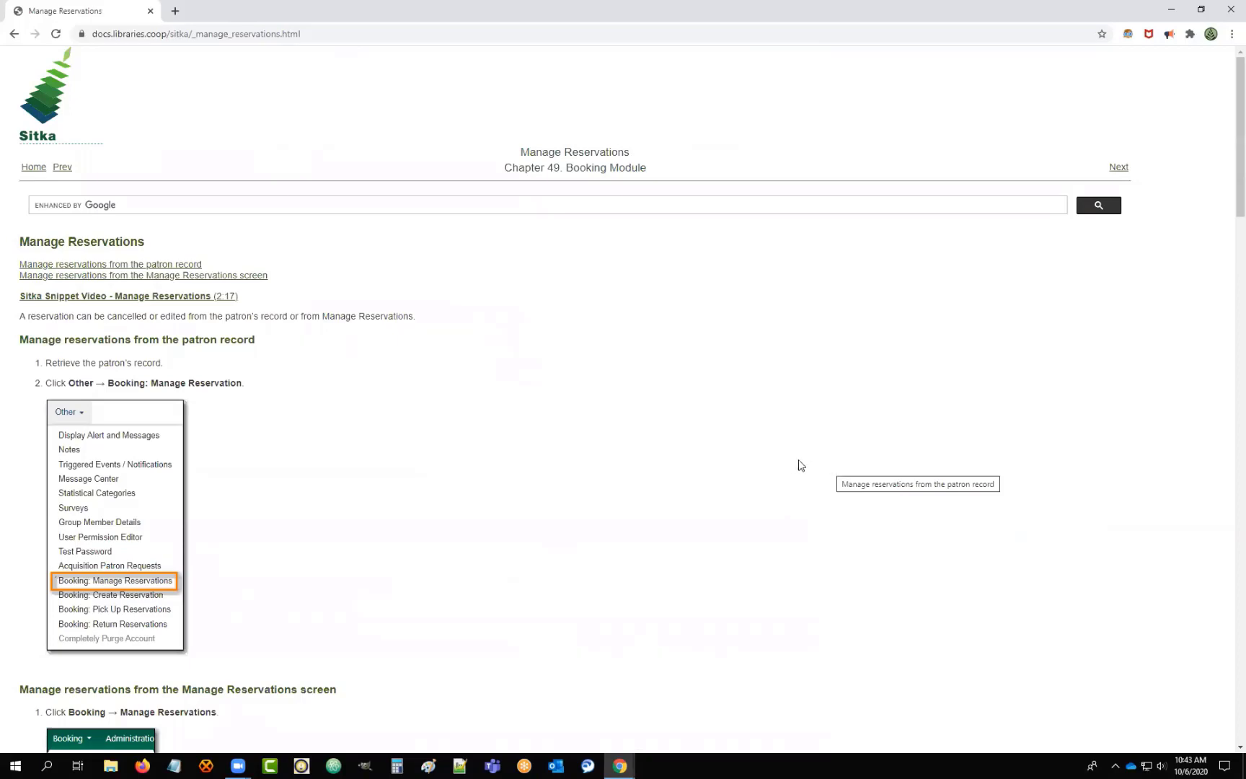
{"action": "scroll", "coordinate": [426, 468], "scroll_direction": "down", "scroll_amount": 8}
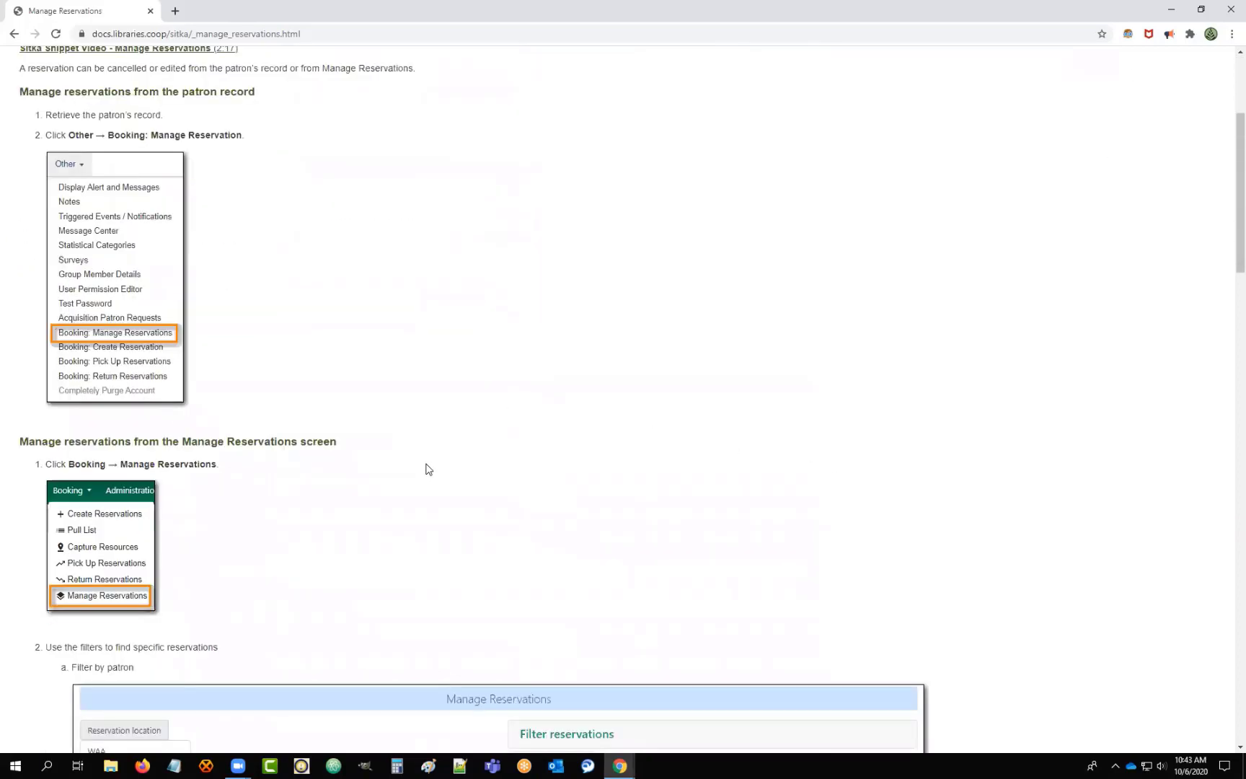
{"action": "scroll", "coordinate": [311, 327], "scroll_direction": "up", "scroll_amount": 2}
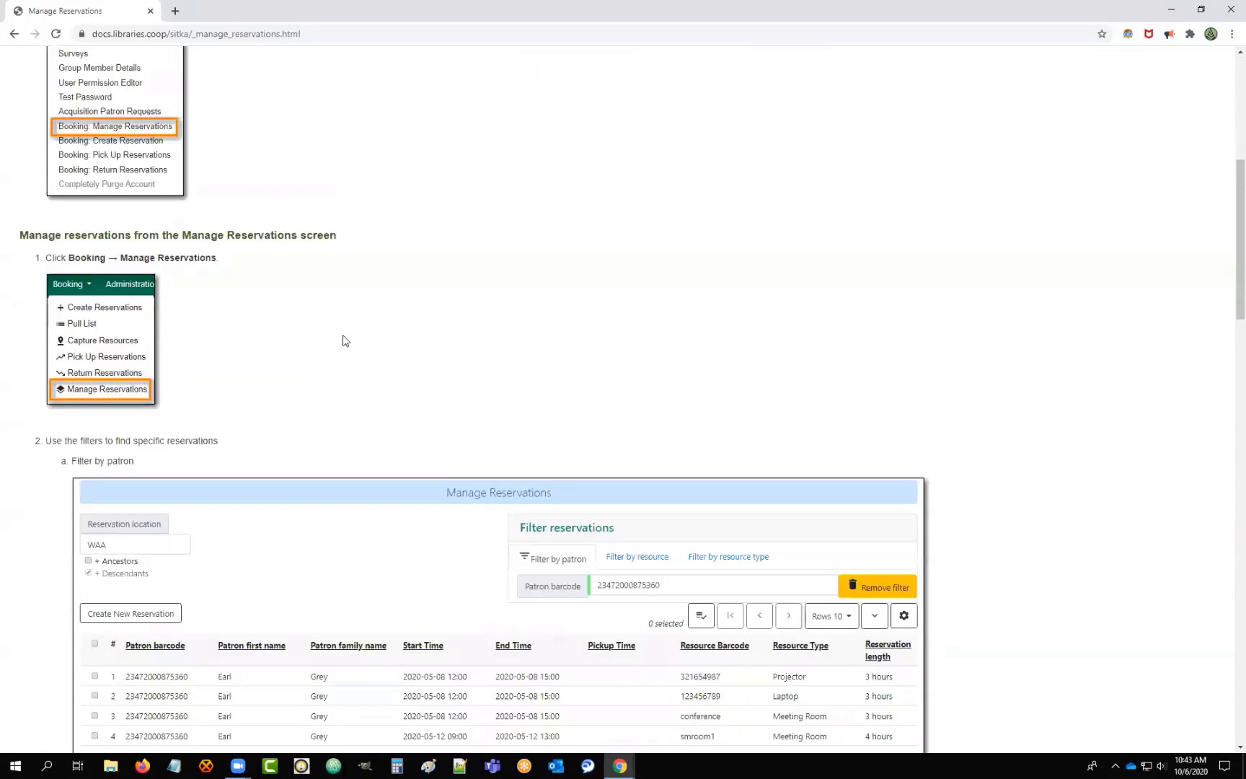
{"action": "scroll", "coordinate": [681, 392], "scroll_direction": "down", "scroll_amount": 12}
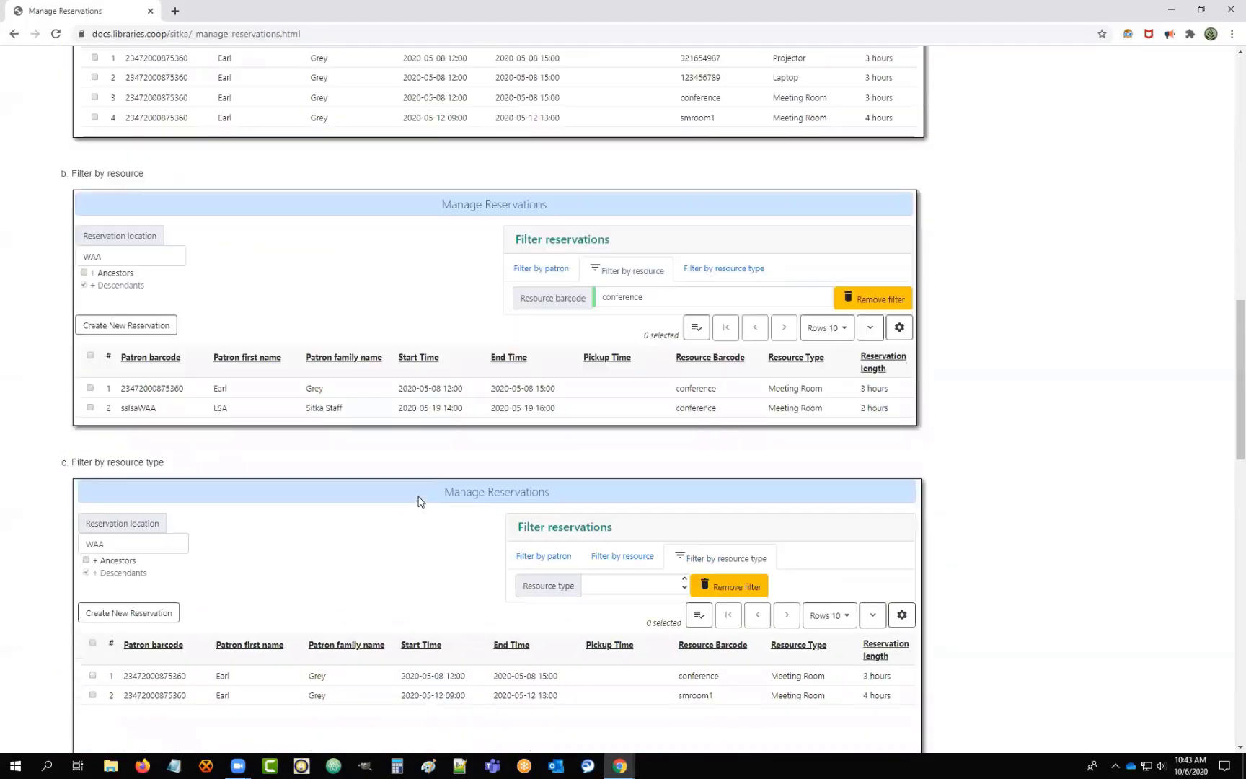
{"action": "scroll", "coordinate": [504, 516], "scroll_direction": "up", "scroll_amount": 12}
{"action": "scroll", "coordinate": [476, 531], "scroll_direction": "up", "scroll_amount": 6}
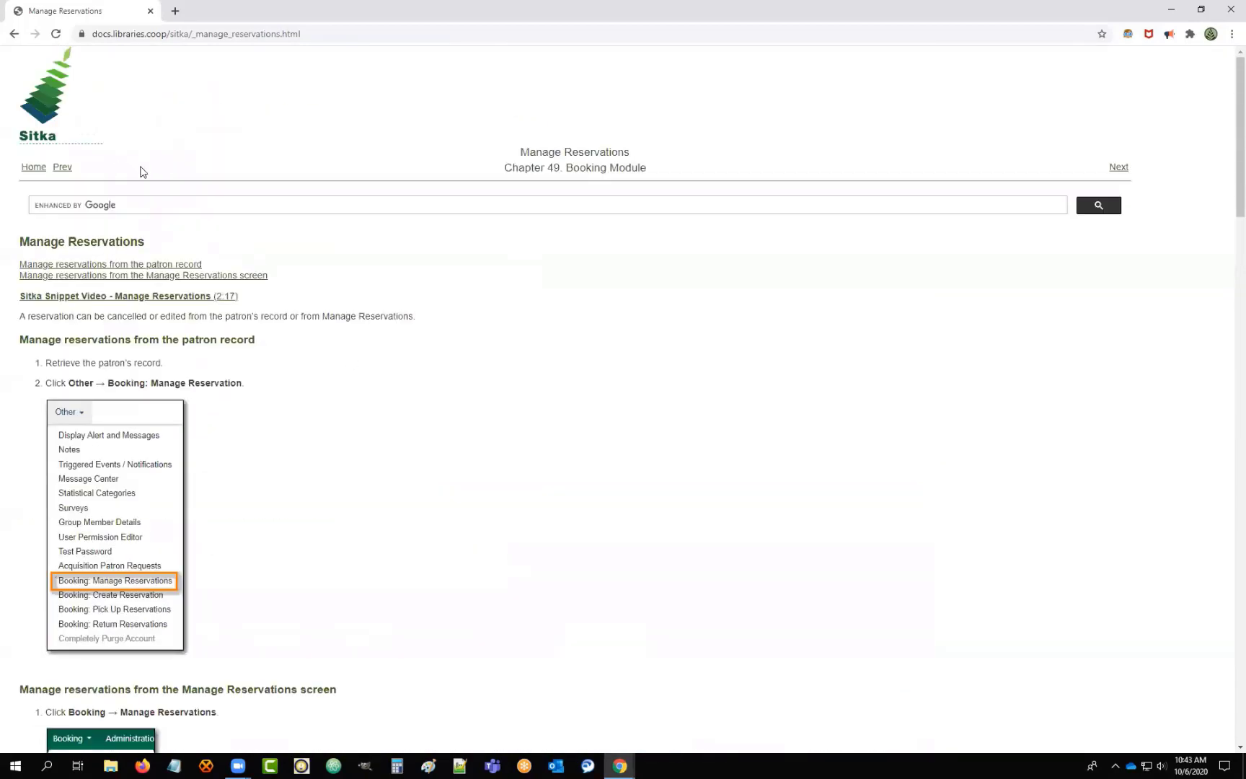
Reopen Part X. Booking from the documentation Home contents, then switch back to the Additional Resources slide.
{"action": "left_click", "coordinate": [31, 170]}
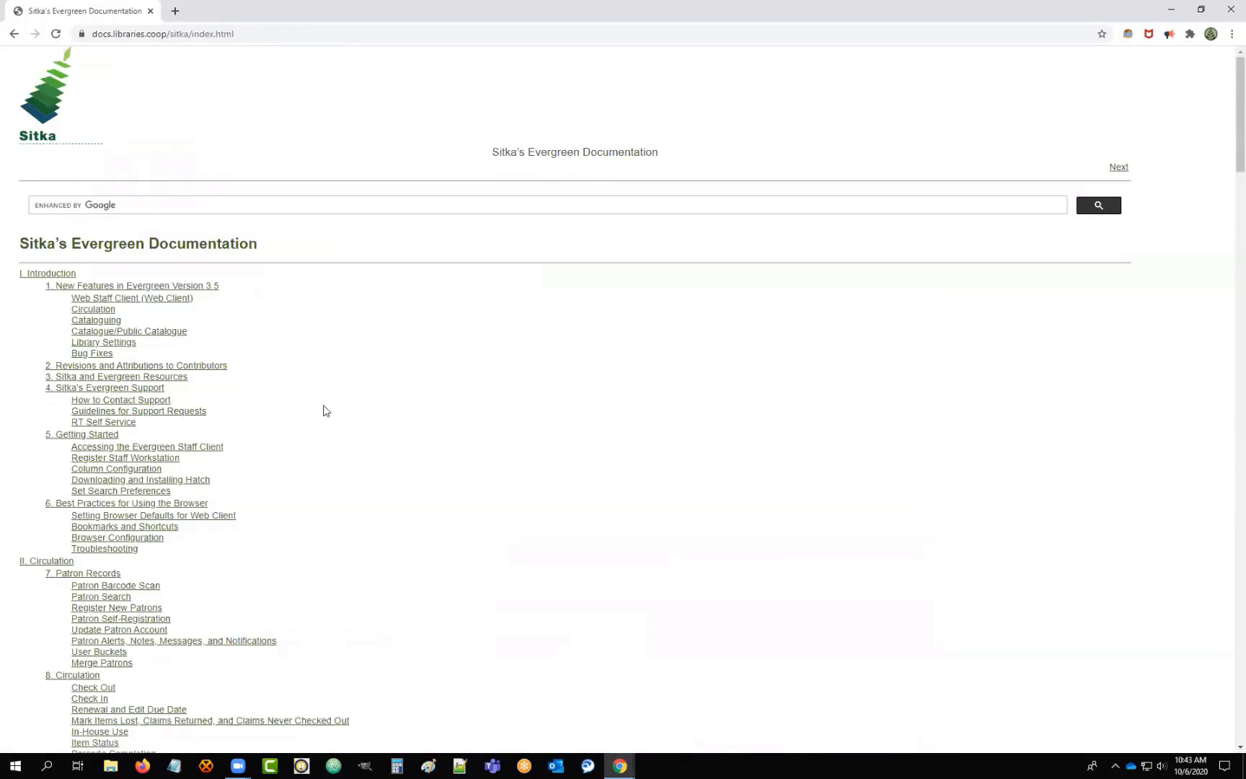
{"action": "scroll", "coordinate": [324, 409], "scroll_direction": "down", "scroll_amount": 7}
{"action": "scroll", "coordinate": [323, 409], "scroll_direction": "down", "scroll_amount": 9}
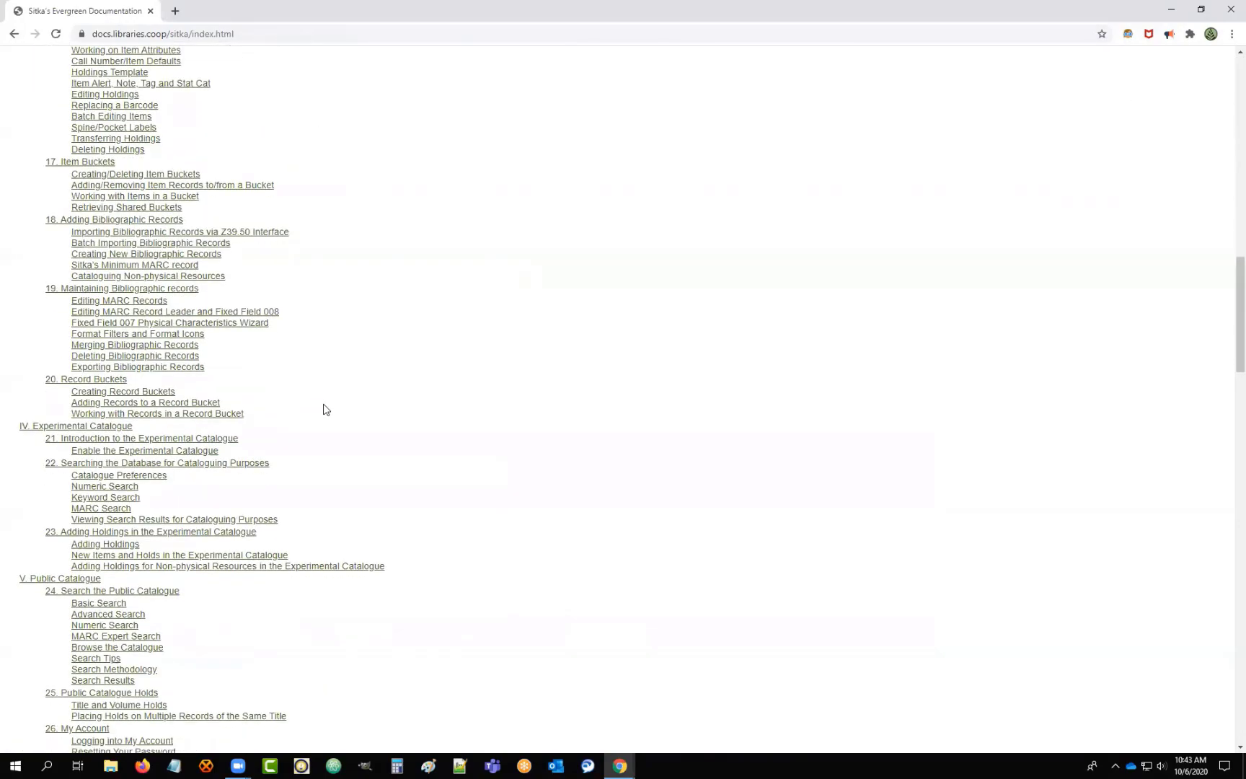
{"action": "scroll", "coordinate": [324, 409], "scroll_direction": "down", "scroll_amount": 3}
{"action": "scroll", "coordinate": [324, 409], "scroll_direction": "down", "scroll_amount": 9}
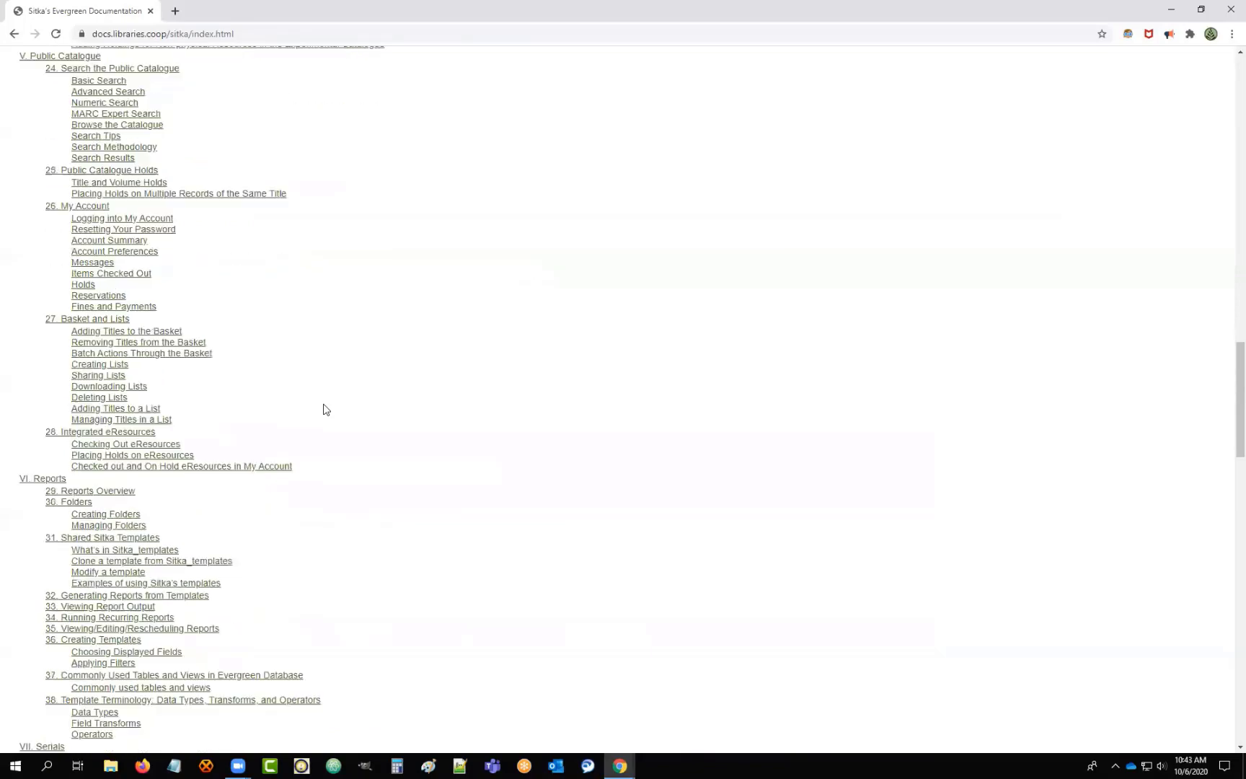
{"action": "scroll", "coordinate": [324, 409], "scroll_direction": "down", "scroll_amount": 6}
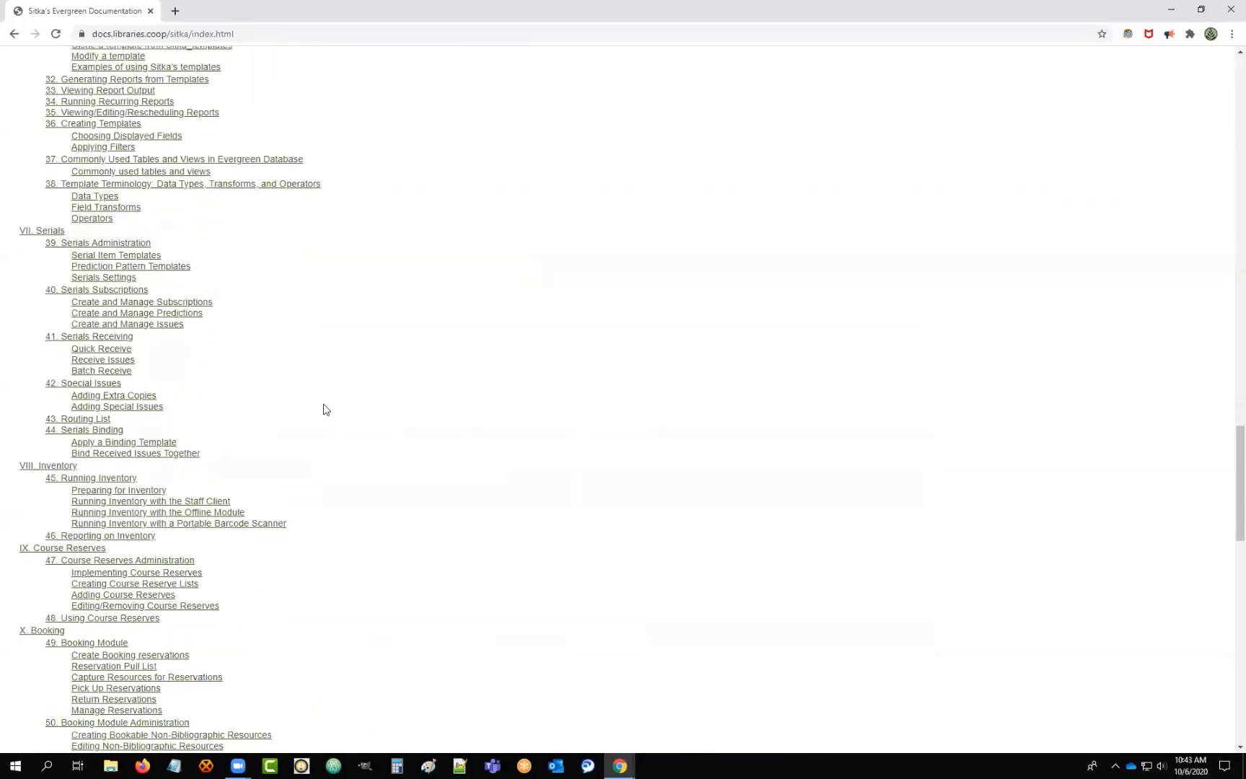
{"action": "left_click", "coordinate": [43, 436]}
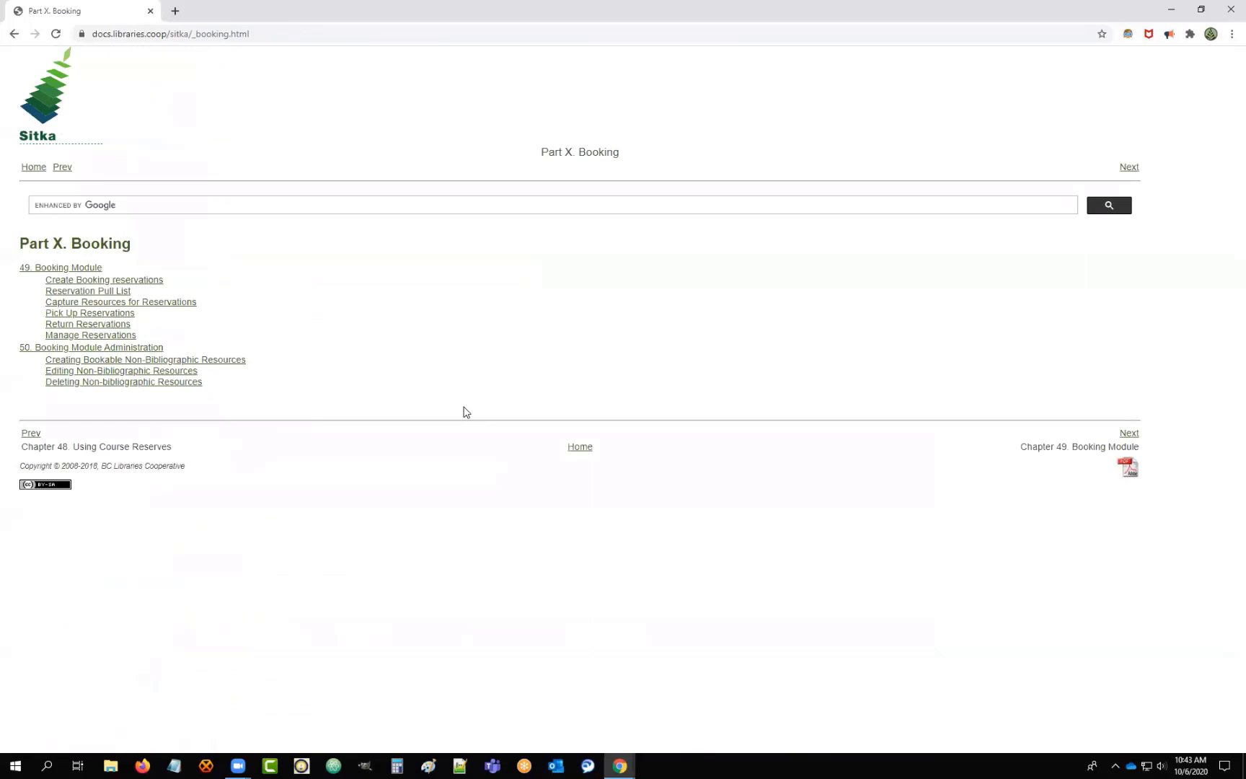
{"action": "left_click", "coordinate": [619, 766]}
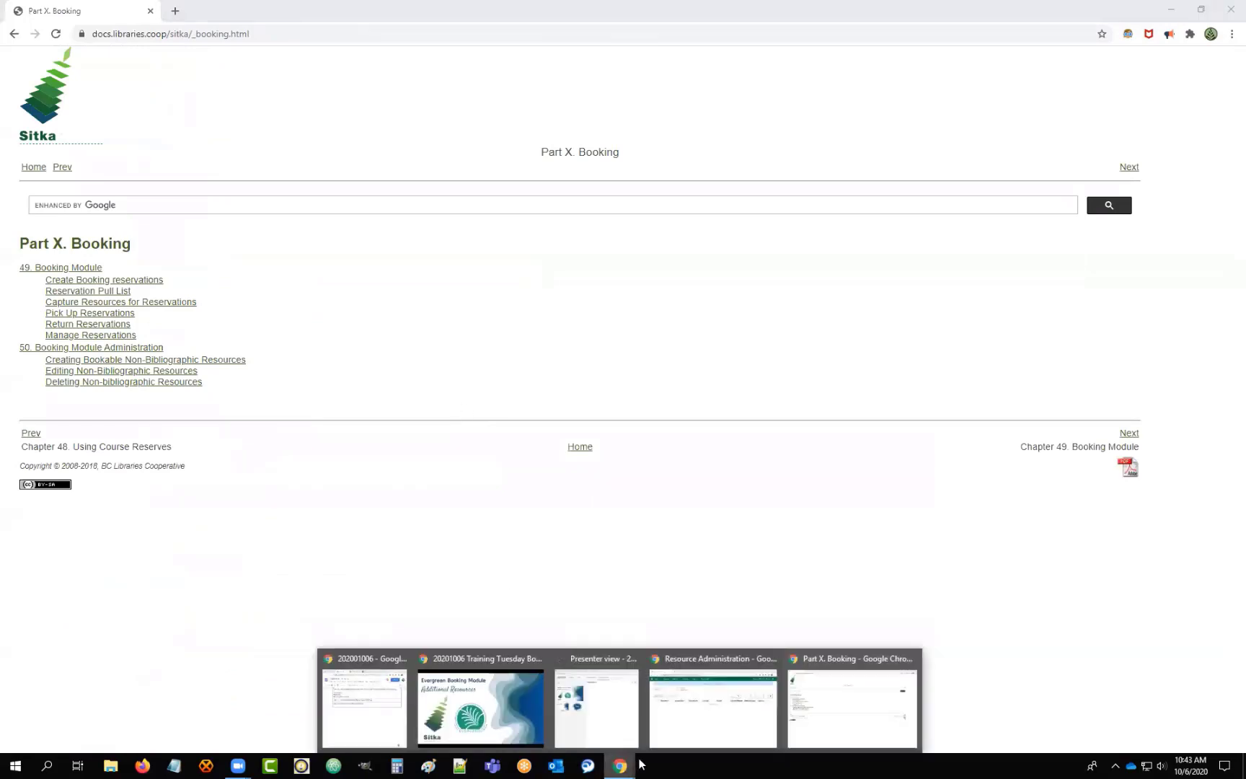
{"action": "left_click", "coordinate": [485, 733]}
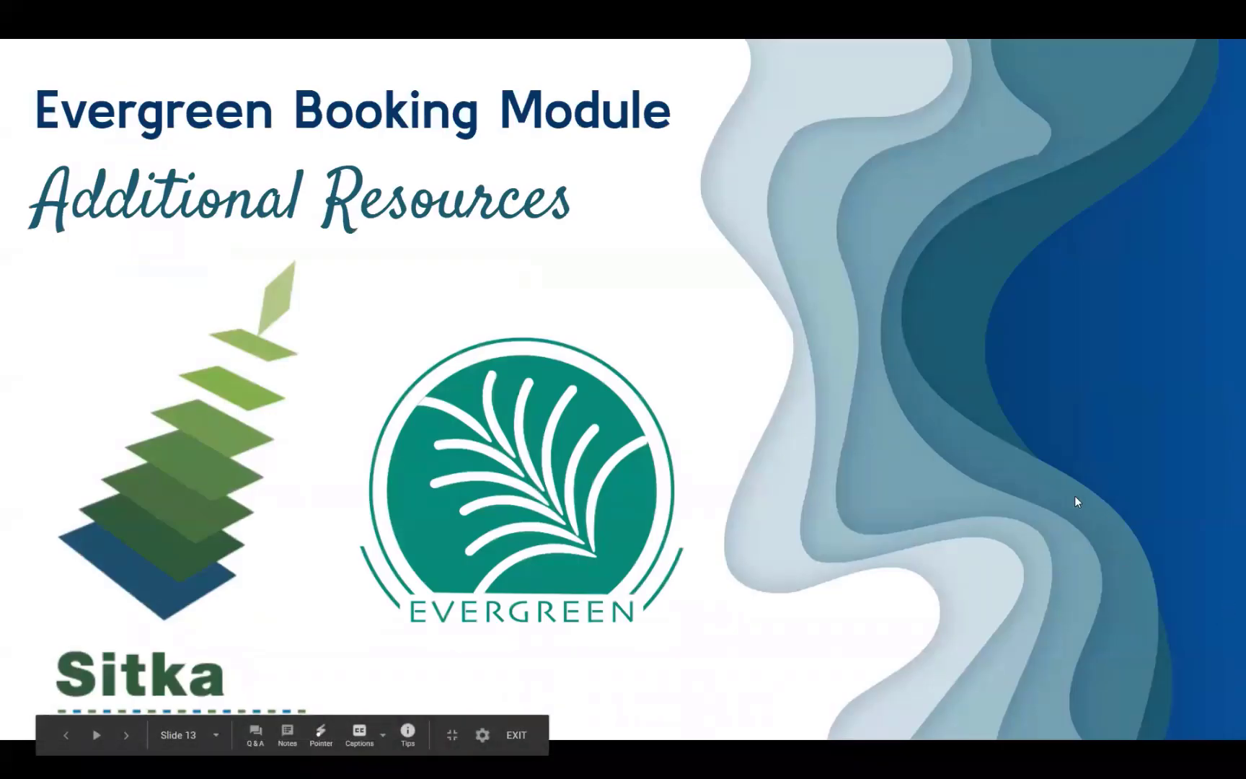
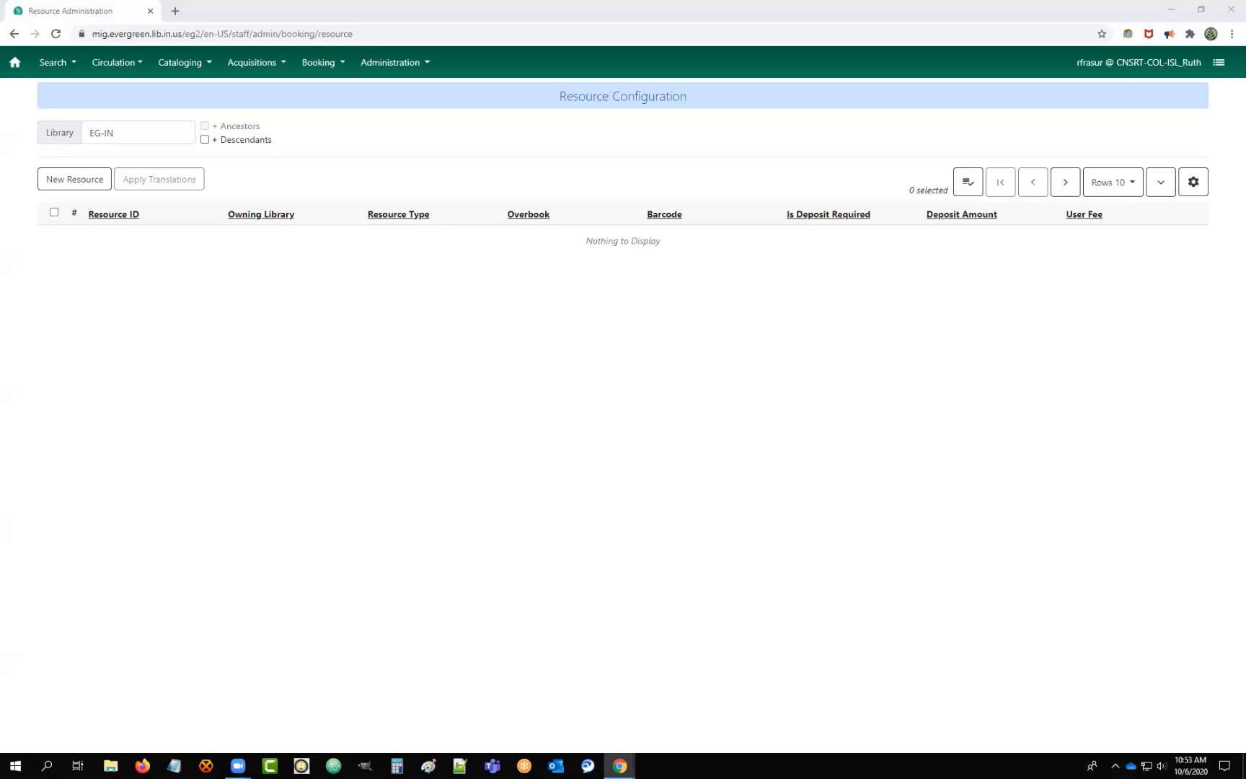
Open a new blank browser tab beside the empty Resource Administration page.
{"action": "left_click", "coordinate": [175, 11]}
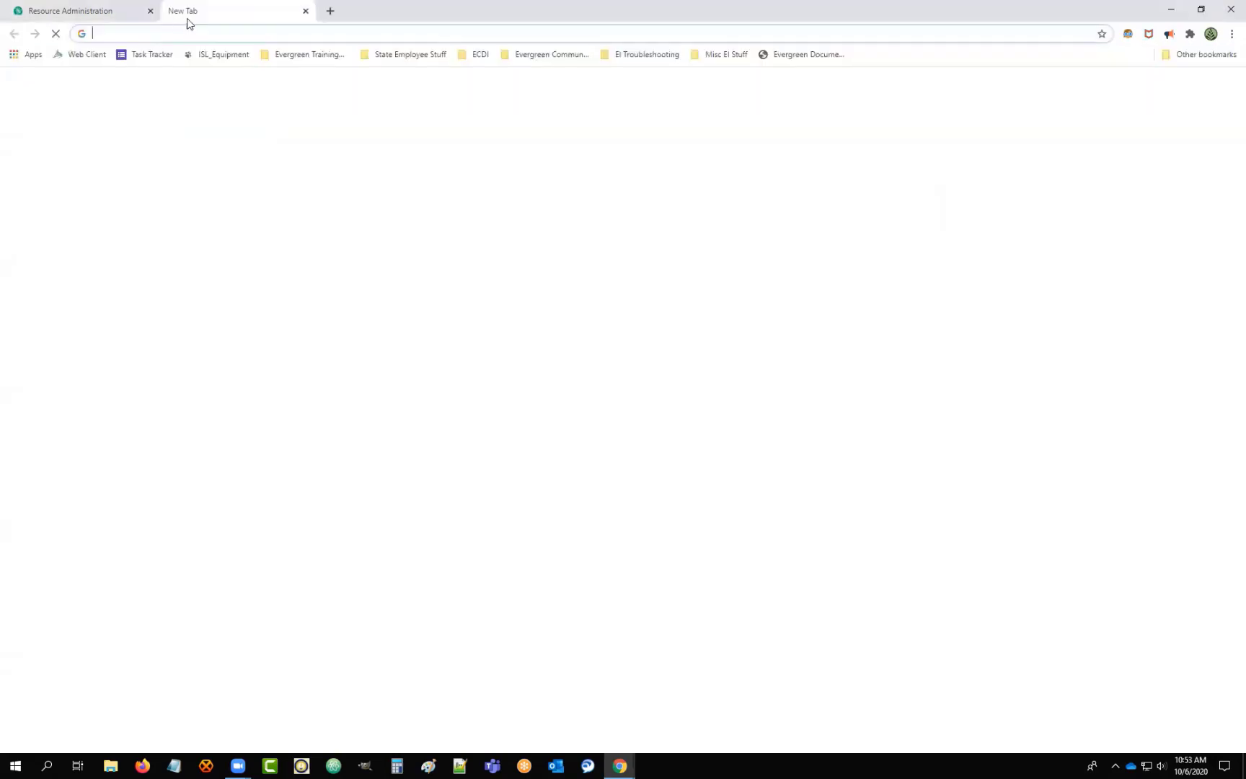
Go to the bugsquash staff client address and sign in with the admin account.
{"action": "left_click", "coordinate": [209, 33]}
{"action": "type", "text": "bug"}
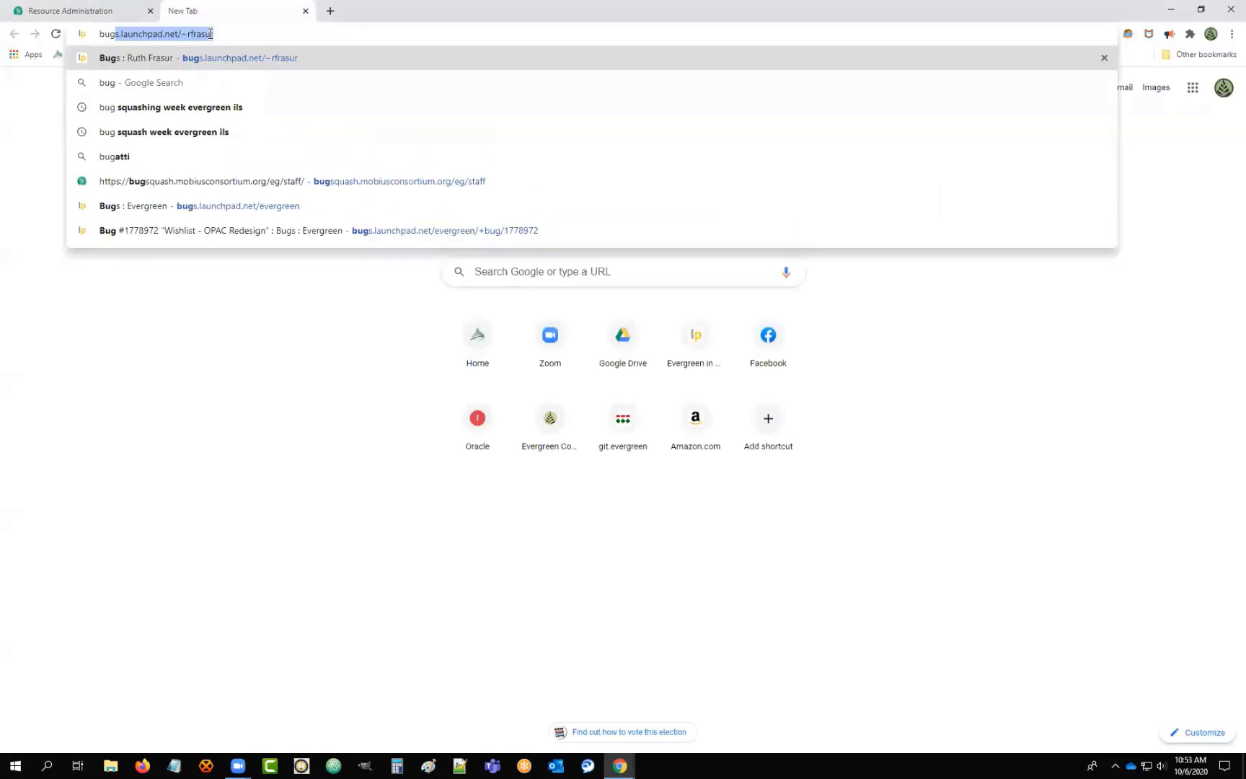
{"action": "left_click", "coordinate": [247, 189]}
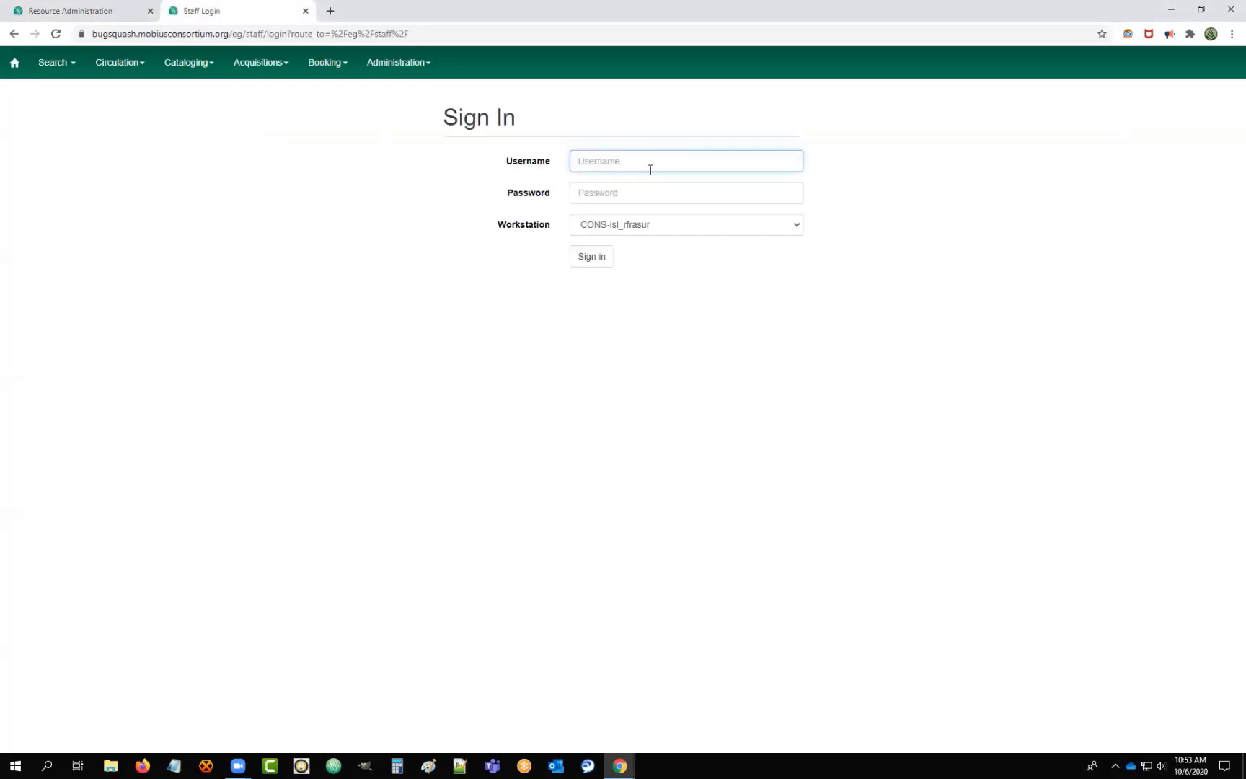
{"action": "left_click", "coordinate": [633, 160]}
{"action": "type", "text": "admin"}
{"action": "key", "text": "Tab"}
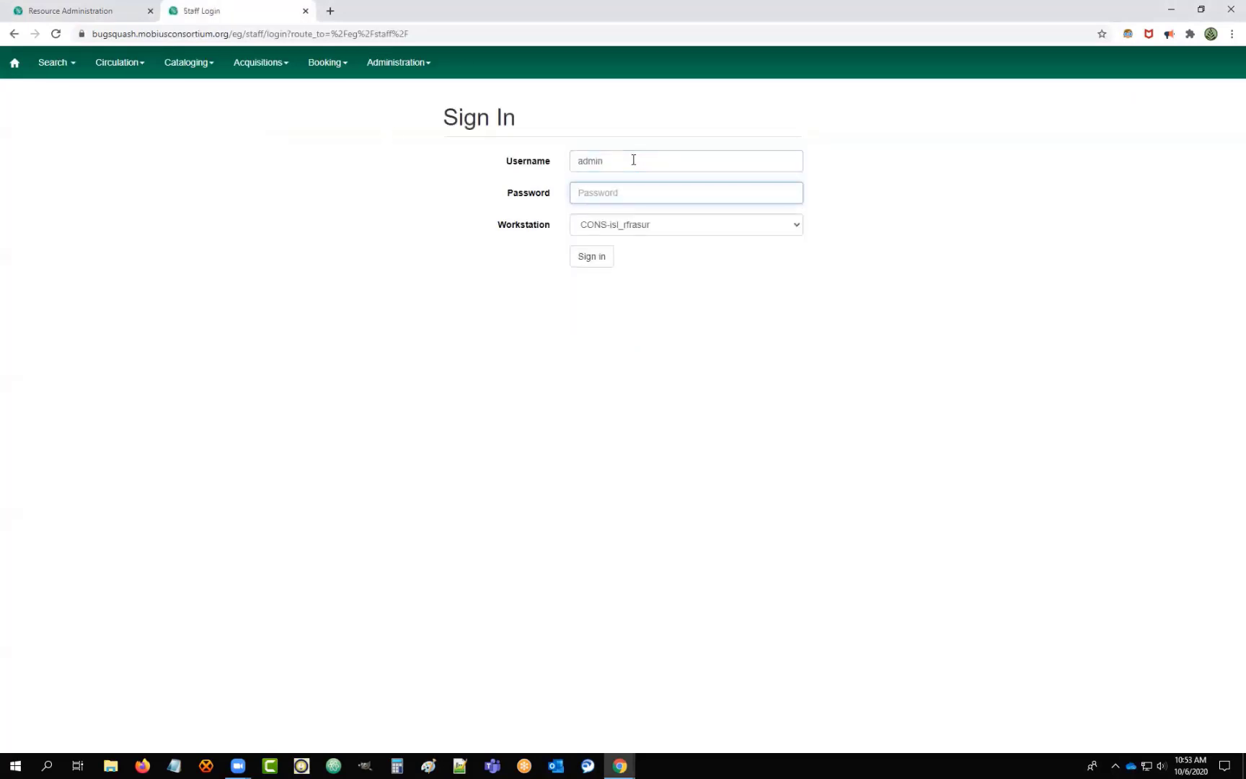
{"action": "type", "text": "•••••••"}
{"action": "key", "text": "Return"}
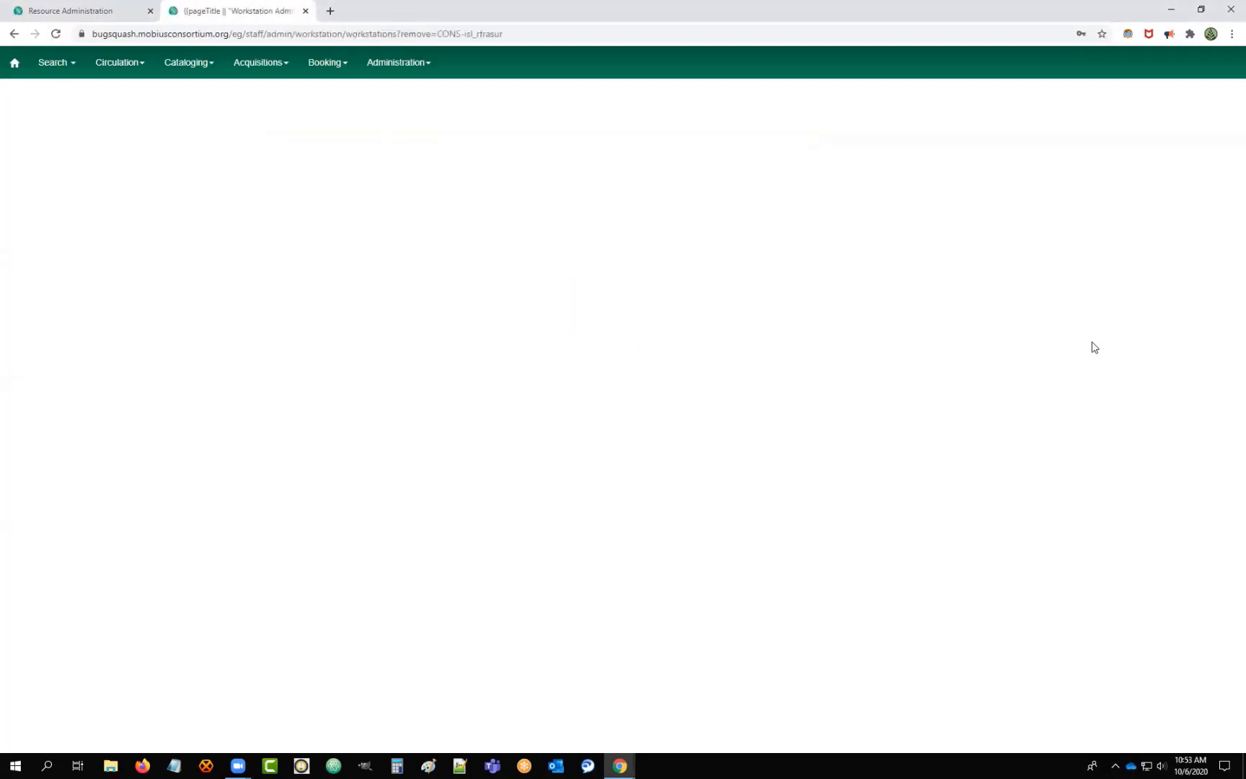
Register a new workstation under library BR1 and choose to use it now.
{"action": "left_click", "coordinate": [418, 166]}
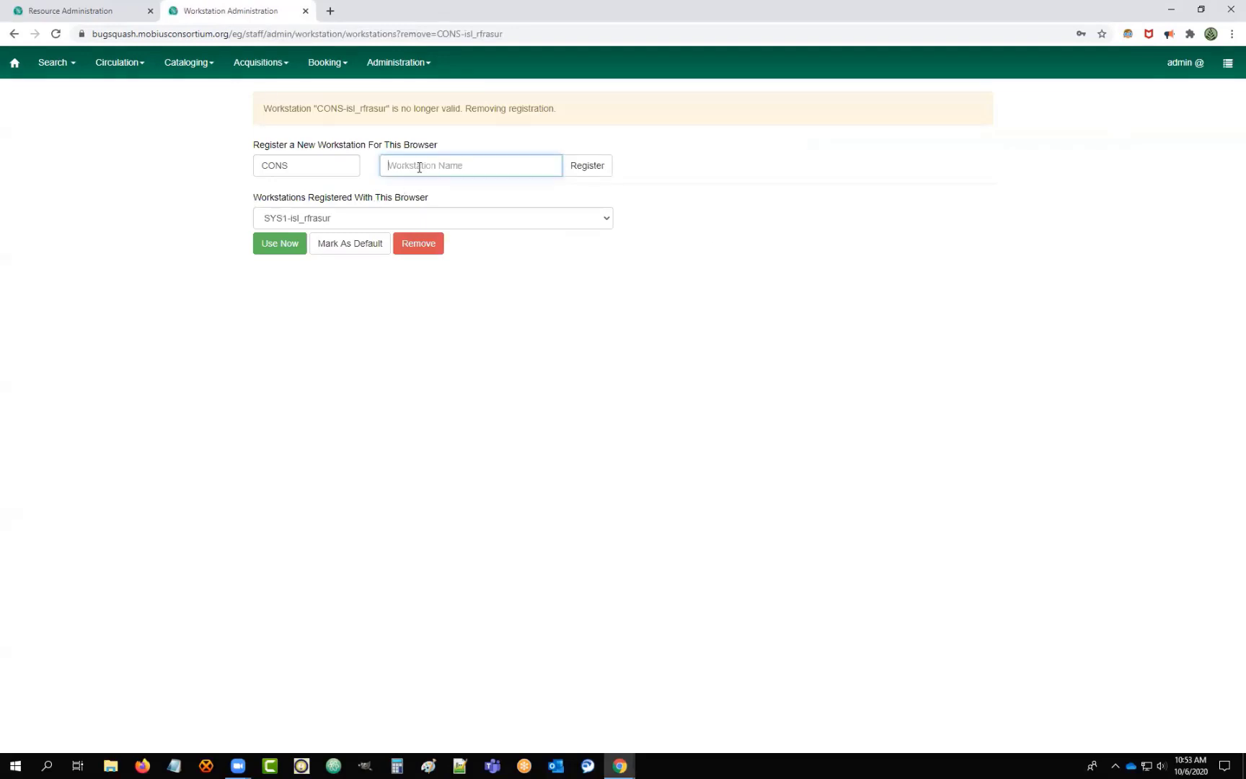
{"action": "type", "text": "isl_rfrasur"}
{"action": "left_click", "coordinate": [587, 165]}
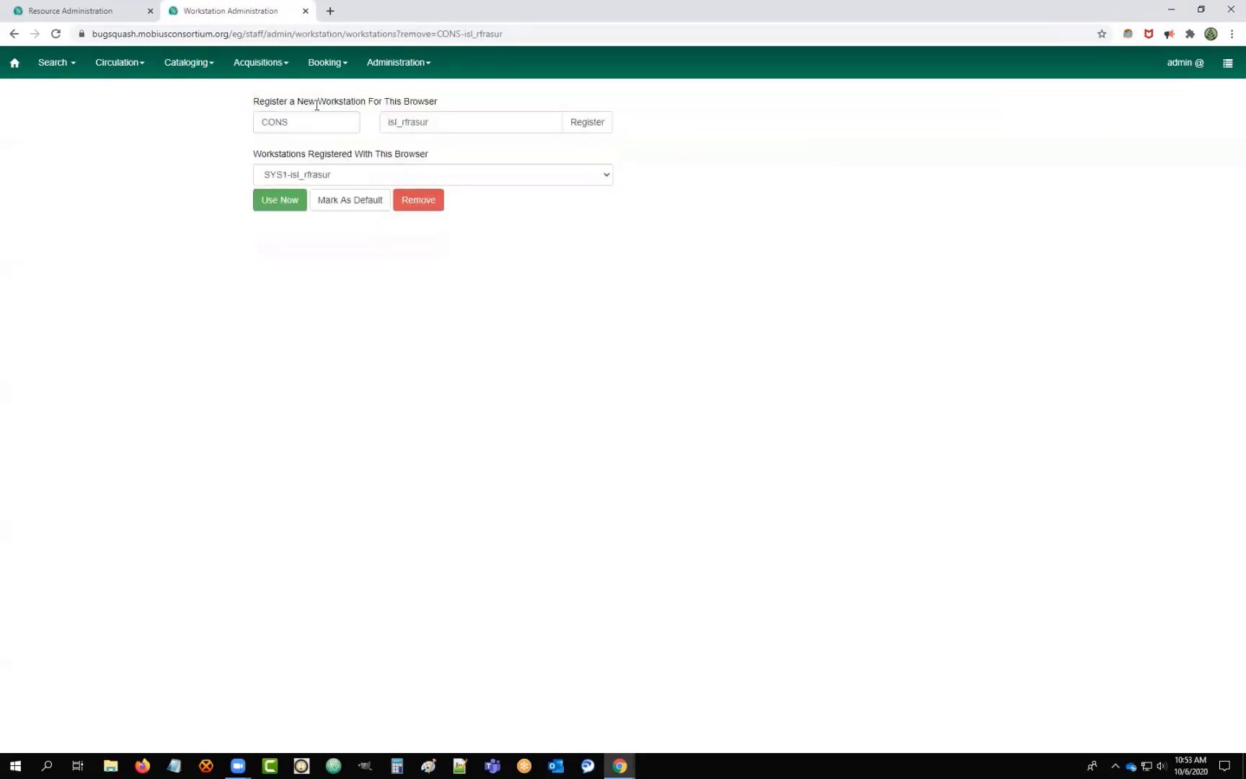
{"action": "left_click", "coordinate": [314, 123]}
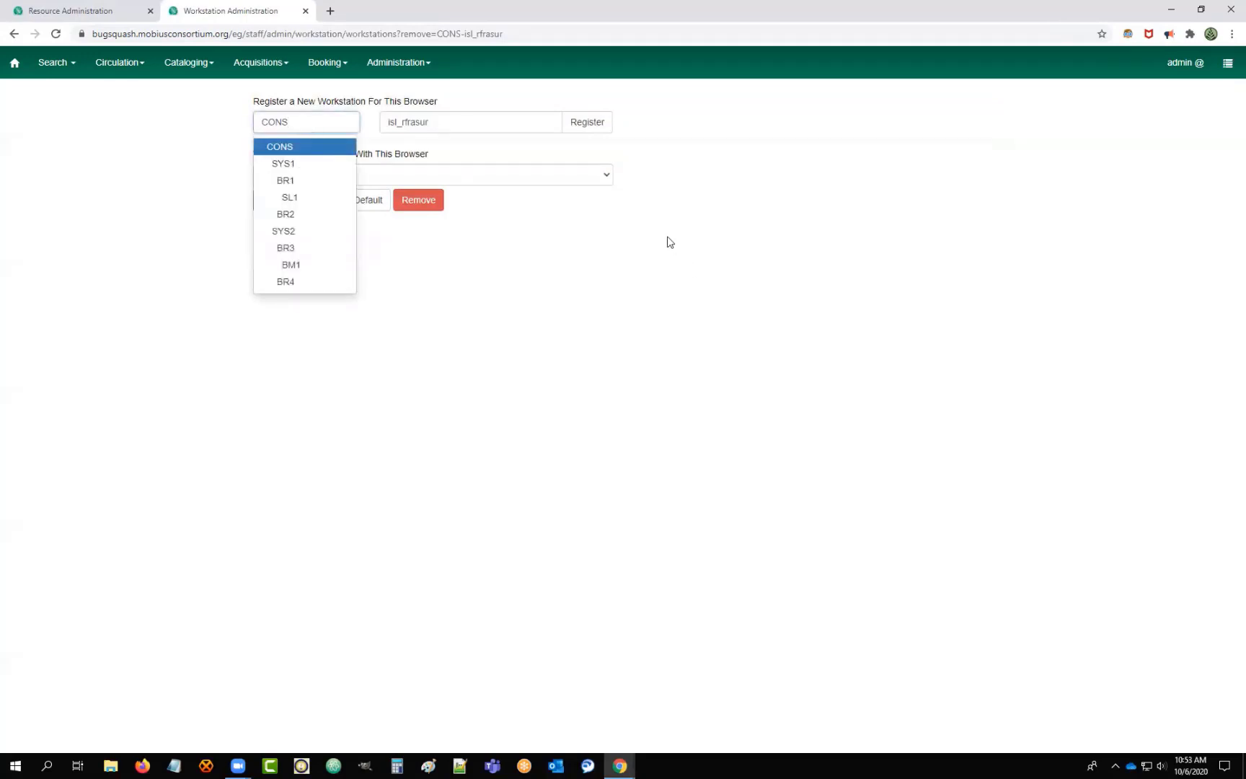
{"action": "left_click", "coordinate": [295, 182]}
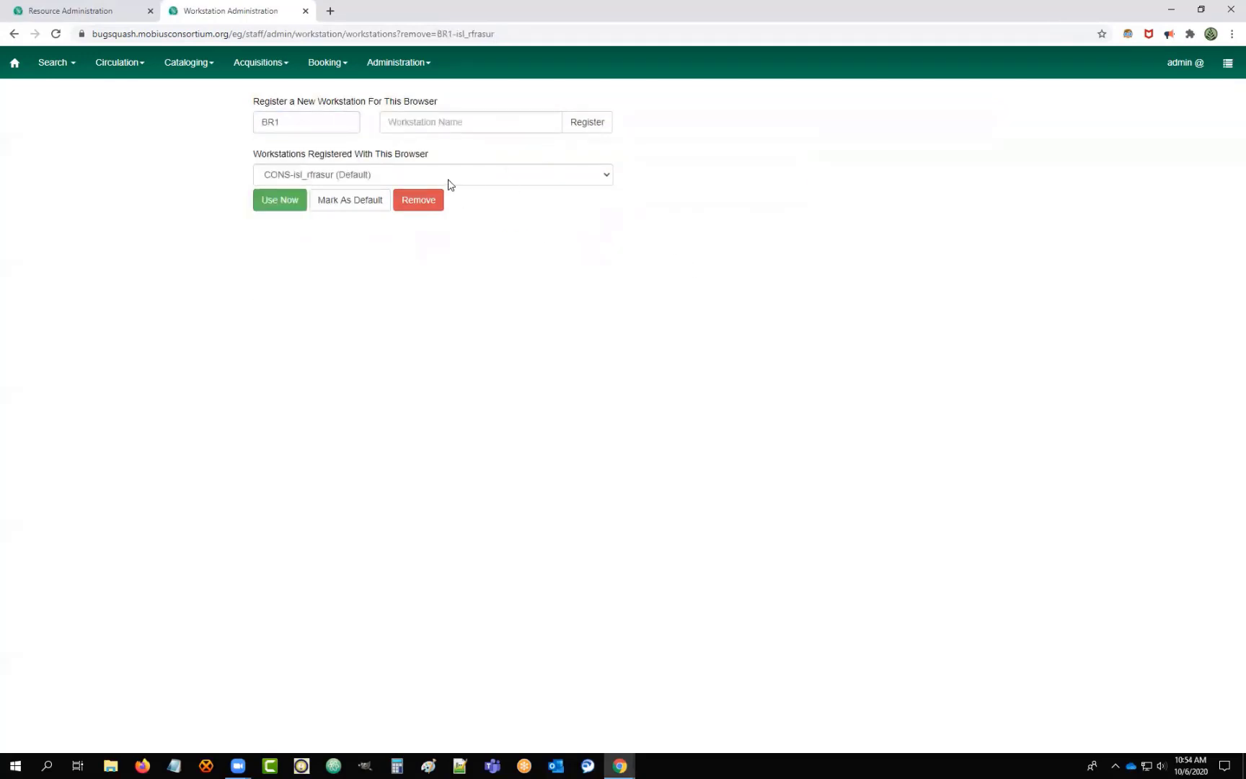
{"action": "left_click", "coordinate": [448, 177]}
{"action": "left_click", "coordinate": [290, 214]}
{"action": "left_click", "coordinate": [272, 204]}
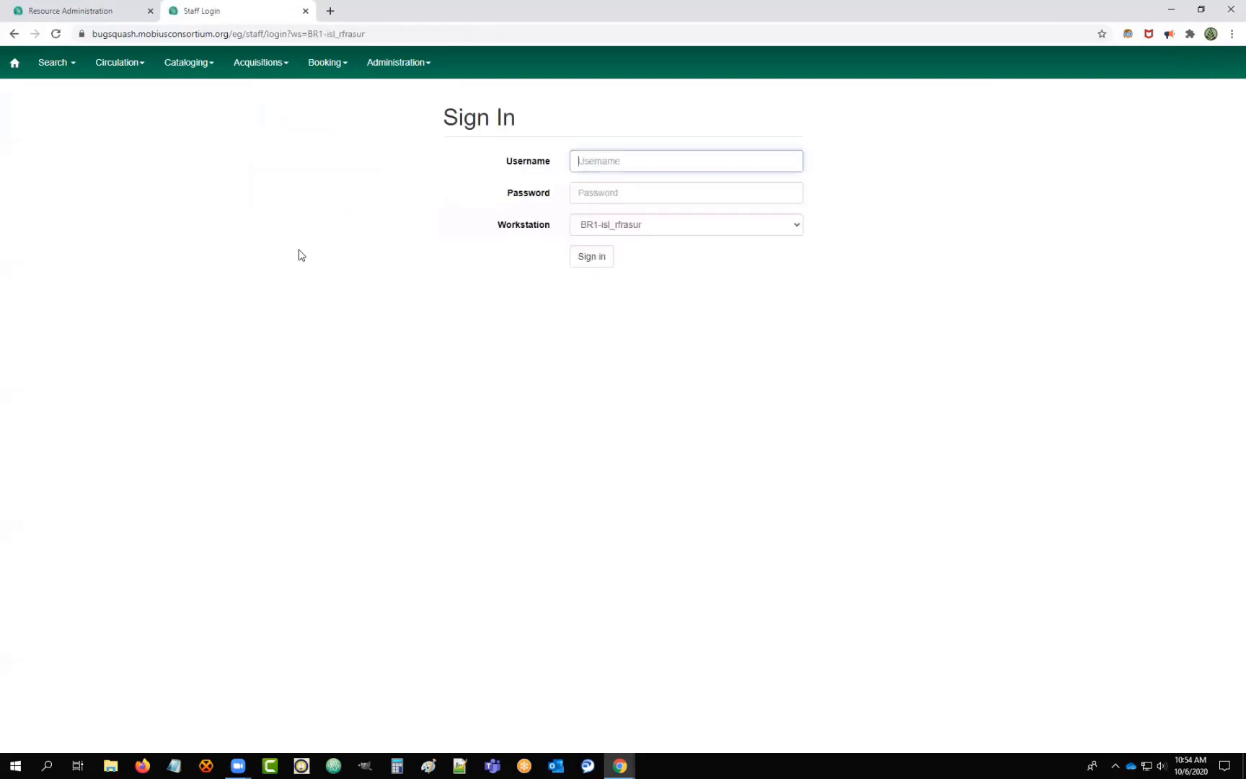
Sign in again with the admin account on the new BR1 workstation.
{"action": "left_click", "coordinate": [626, 158]}
{"action": "type", "text": "admin"}
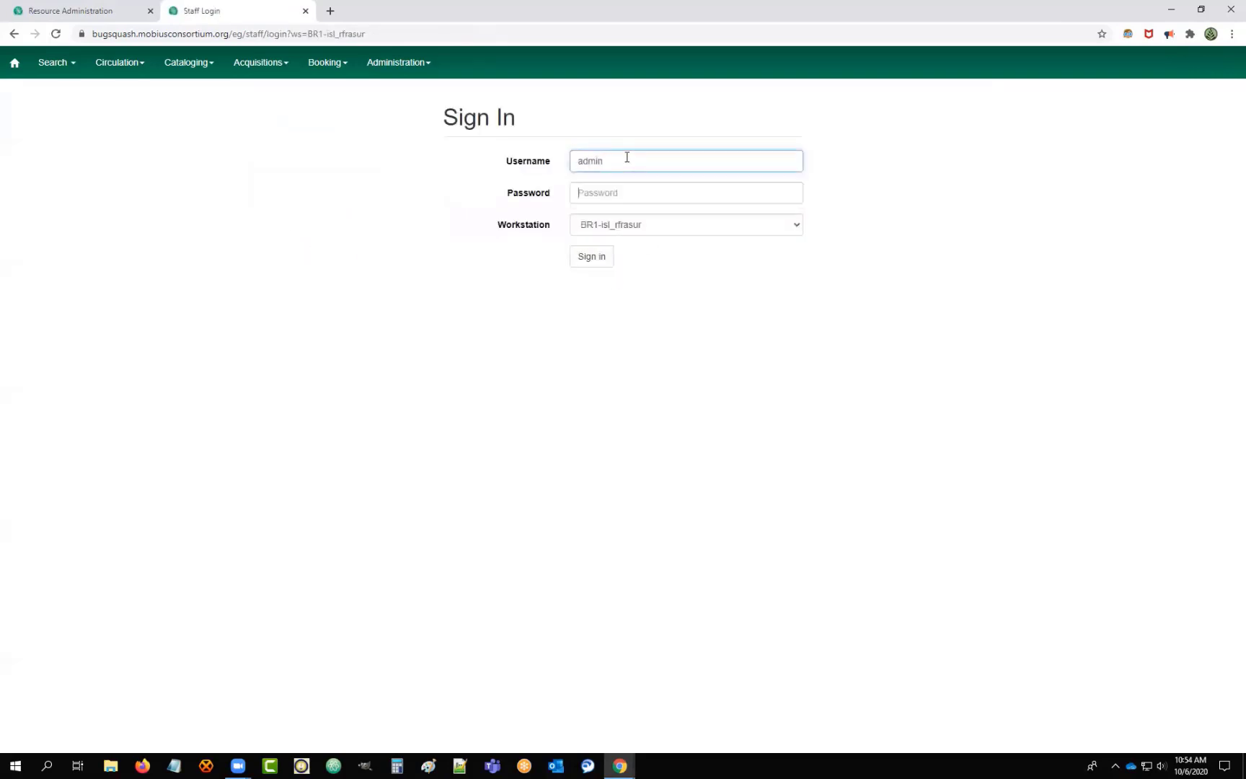
{"action": "key", "text": "Tab"}
{"action": "type", "text": "*******"}
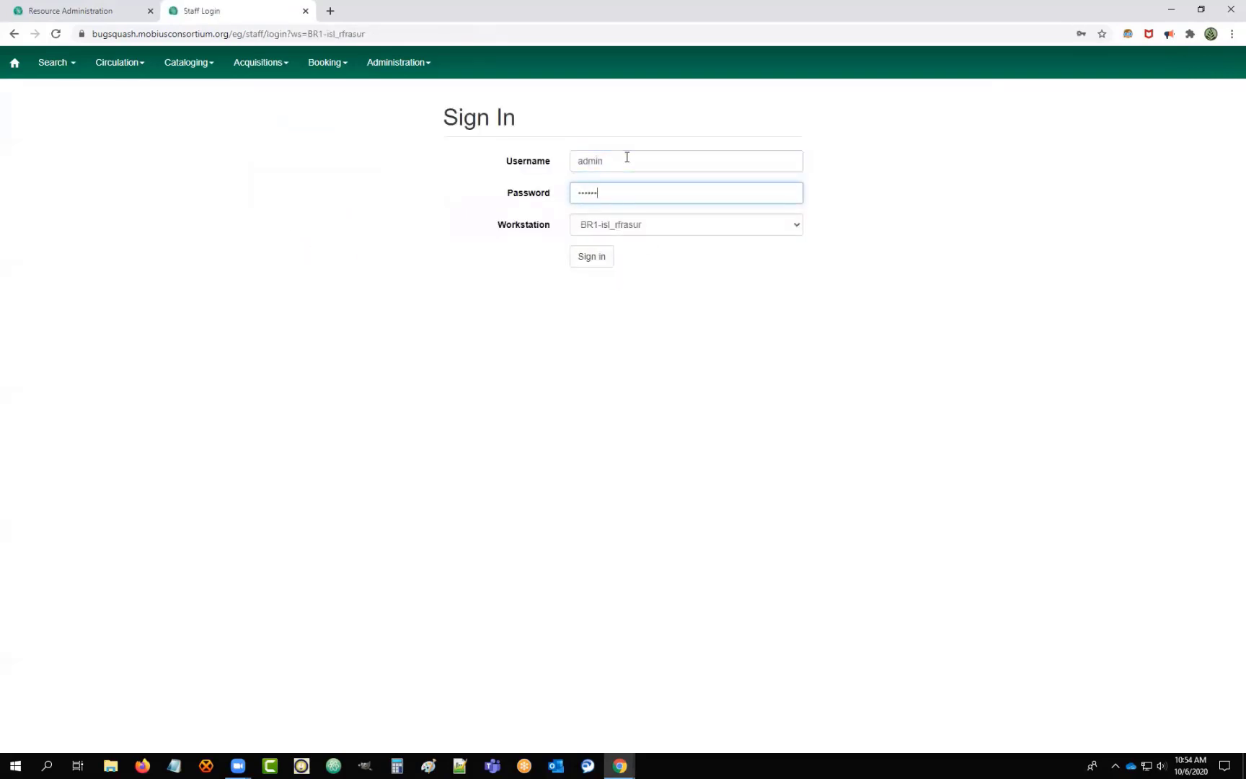
{"action": "key", "text": "Return"}
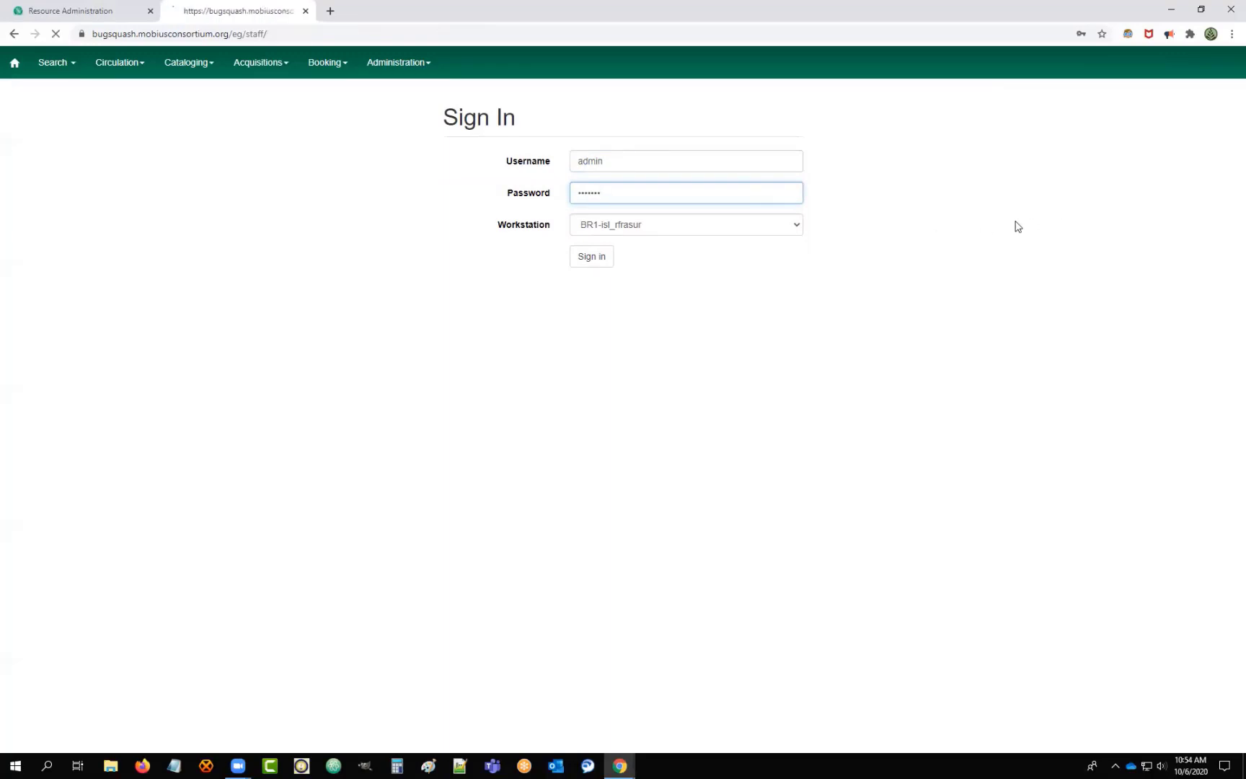
{"action": "left_click", "coordinate": [404, 63]}
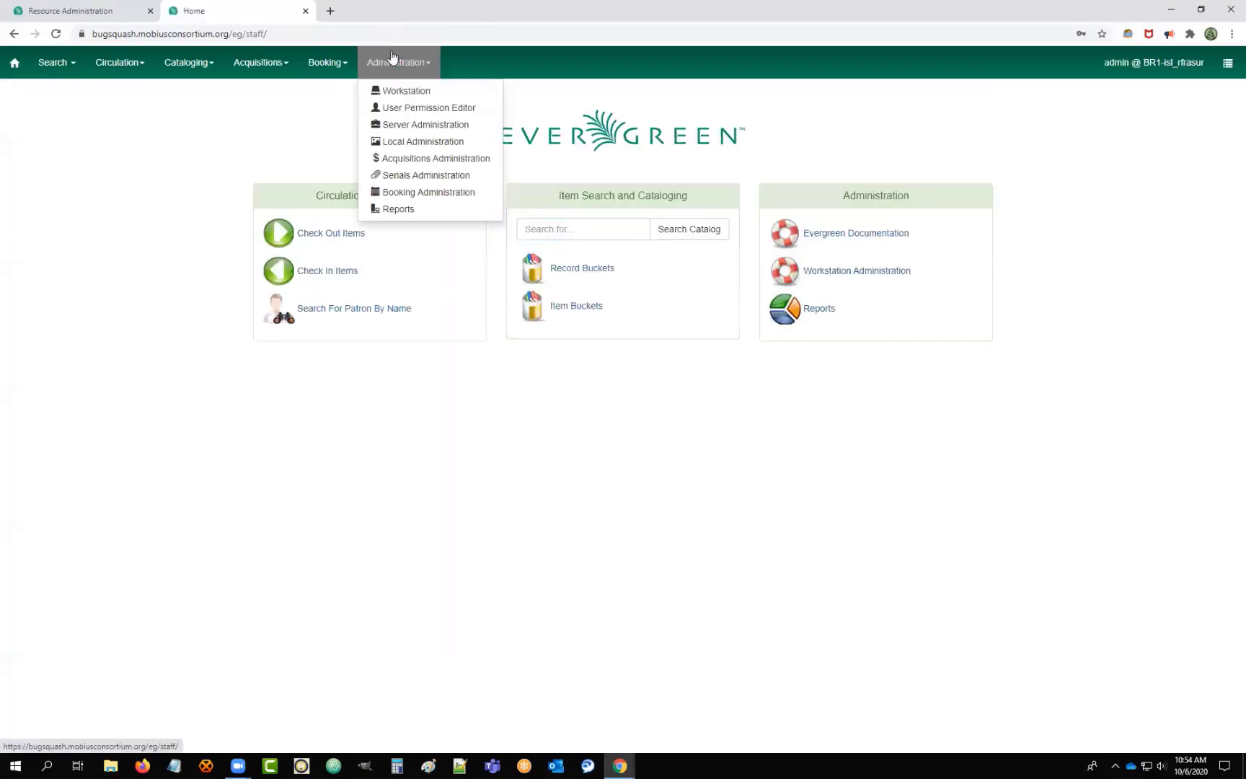
Open Booking Administration's Resource Types list filtered to BR1.
{"action": "left_click", "coordinate": [409, 192]}
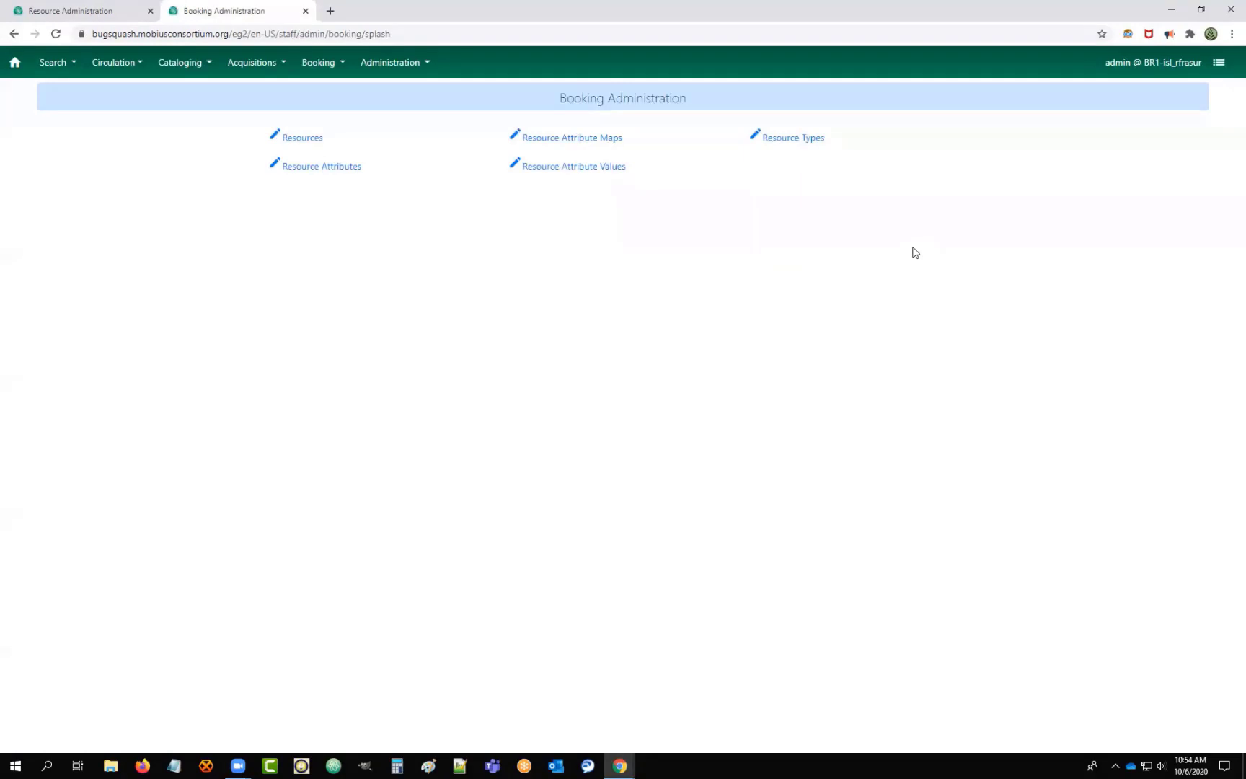
{"action": "left_click", "coordinate": [808, 139]}
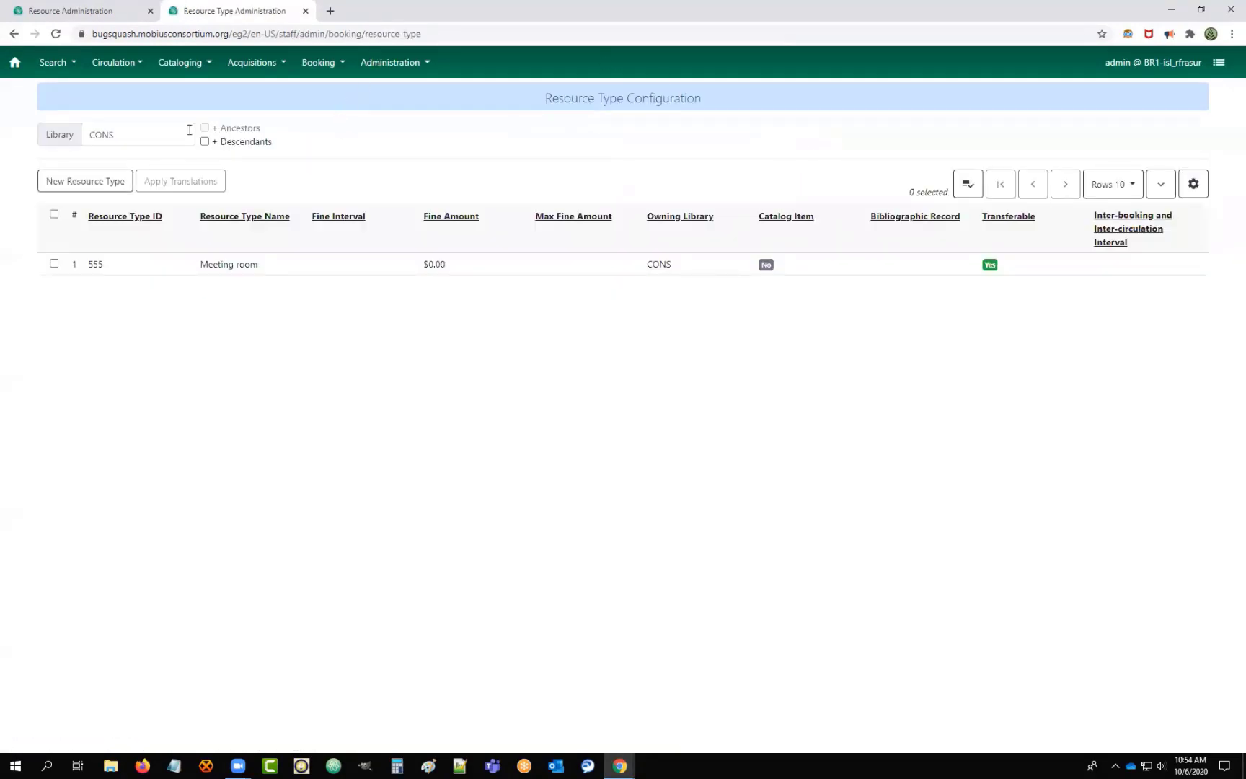
{"action": "left_click", "coordinate": [158, 141]}
{"action": "left_click", "coordinate": [115, 203]}
Create resource type 'meeting room' owned by BR1 with a 30 minutes inter-booking interval, and save.
{"action": "left_click", "coordinate": [74, 181]}
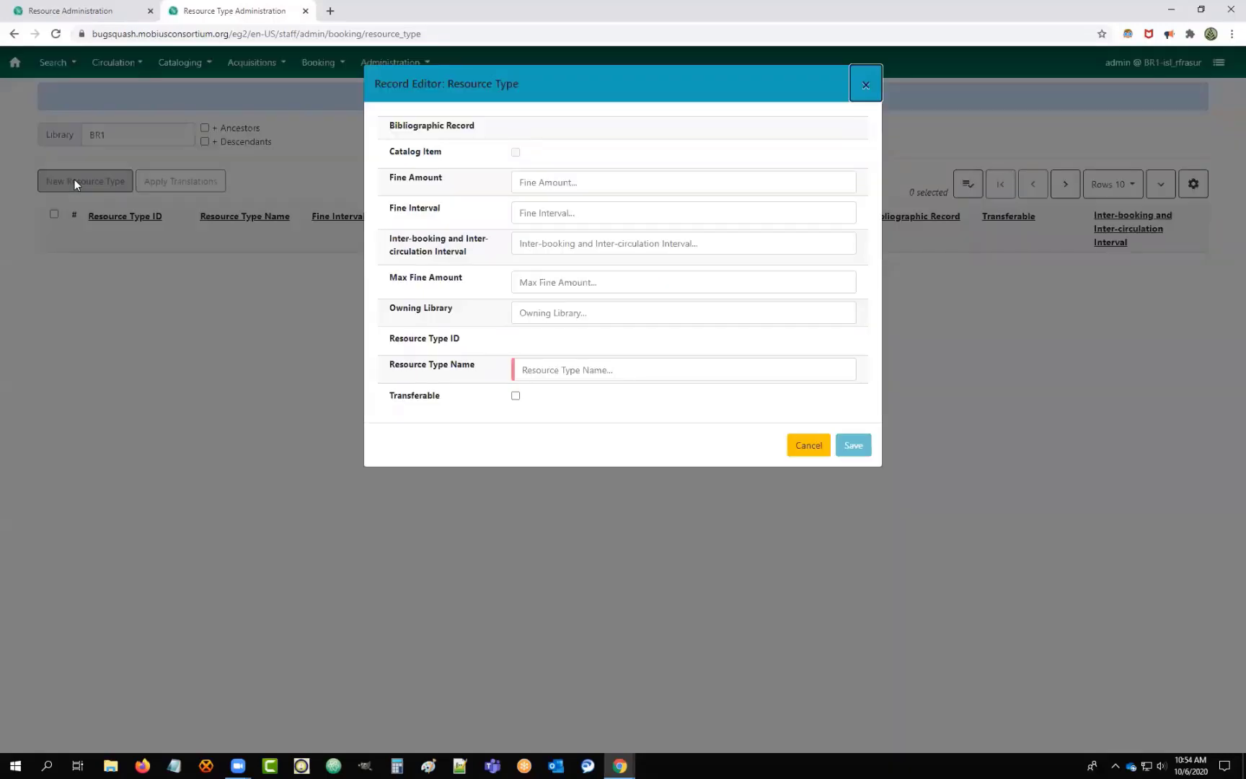
{"action": "left_click", "coordinate": [562, 184]}
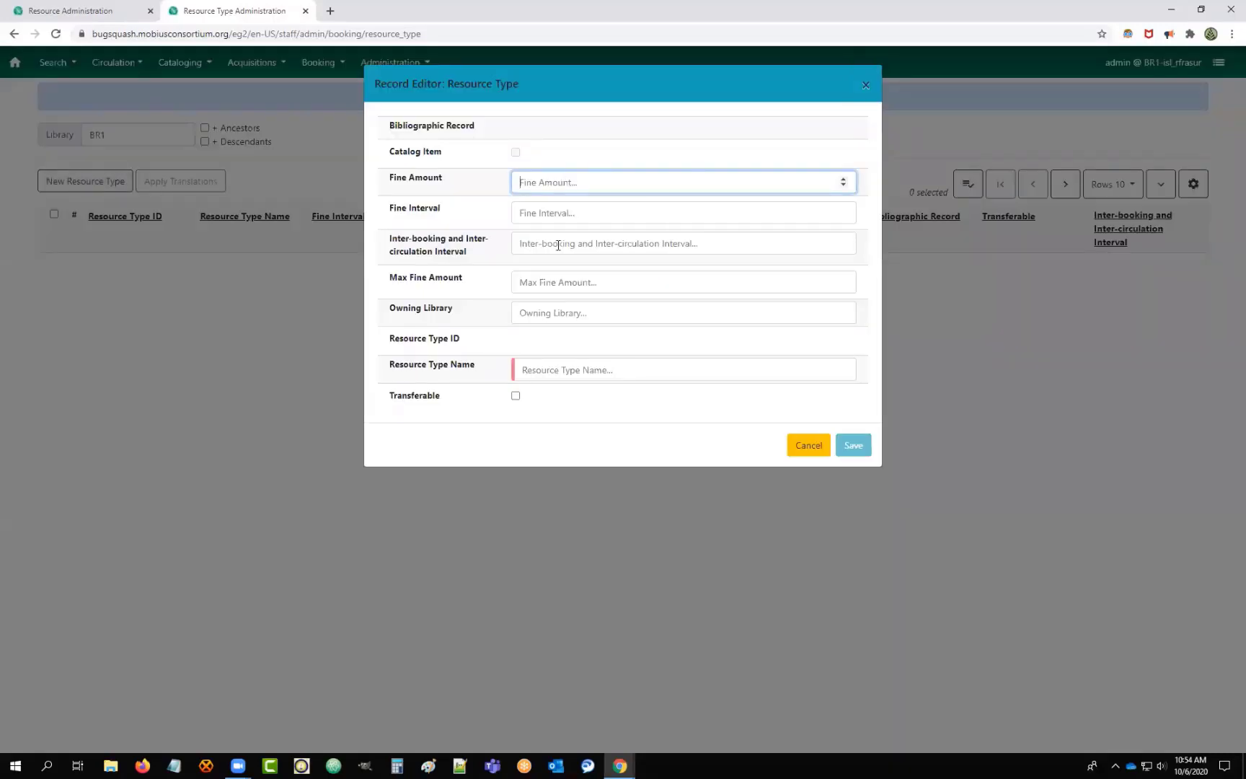
{"action": "left_click", "coordinate": [637, 246]}
{"action": "type", "text": "30 minutes"}
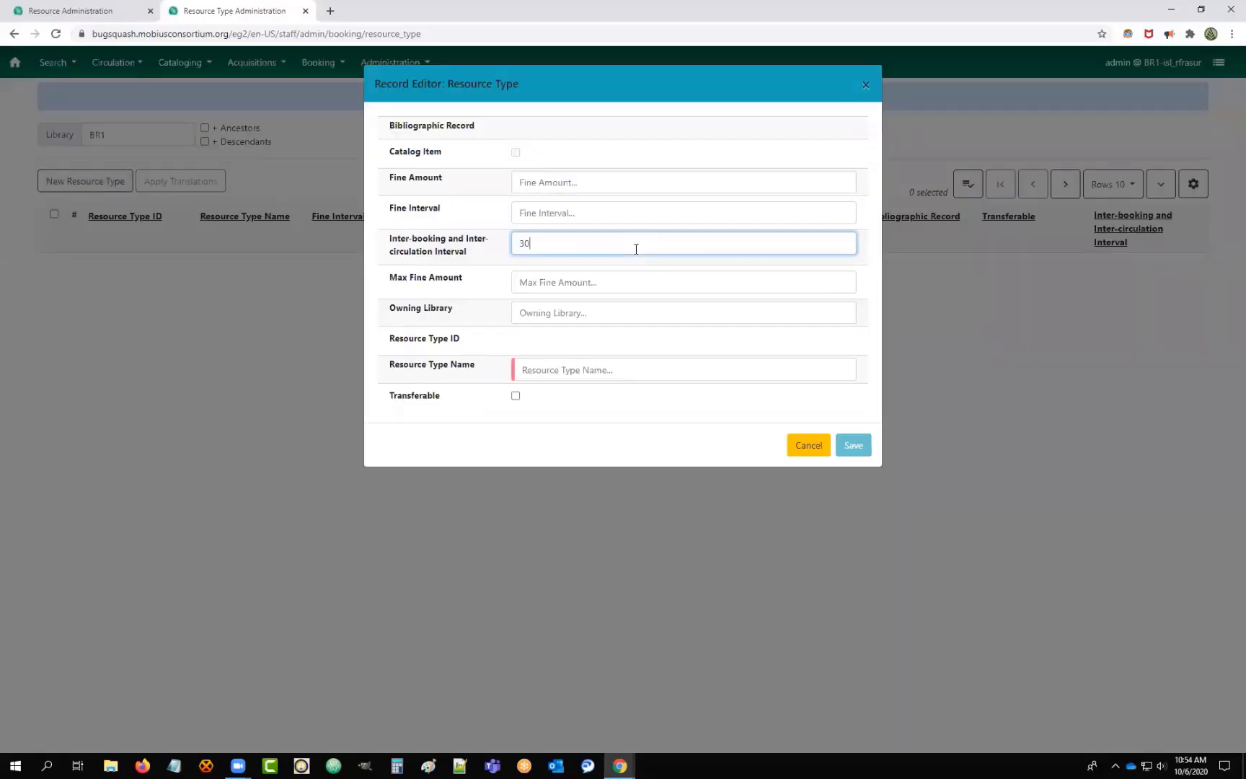
{"action": "left_click", "coordinate": [536, 316]}
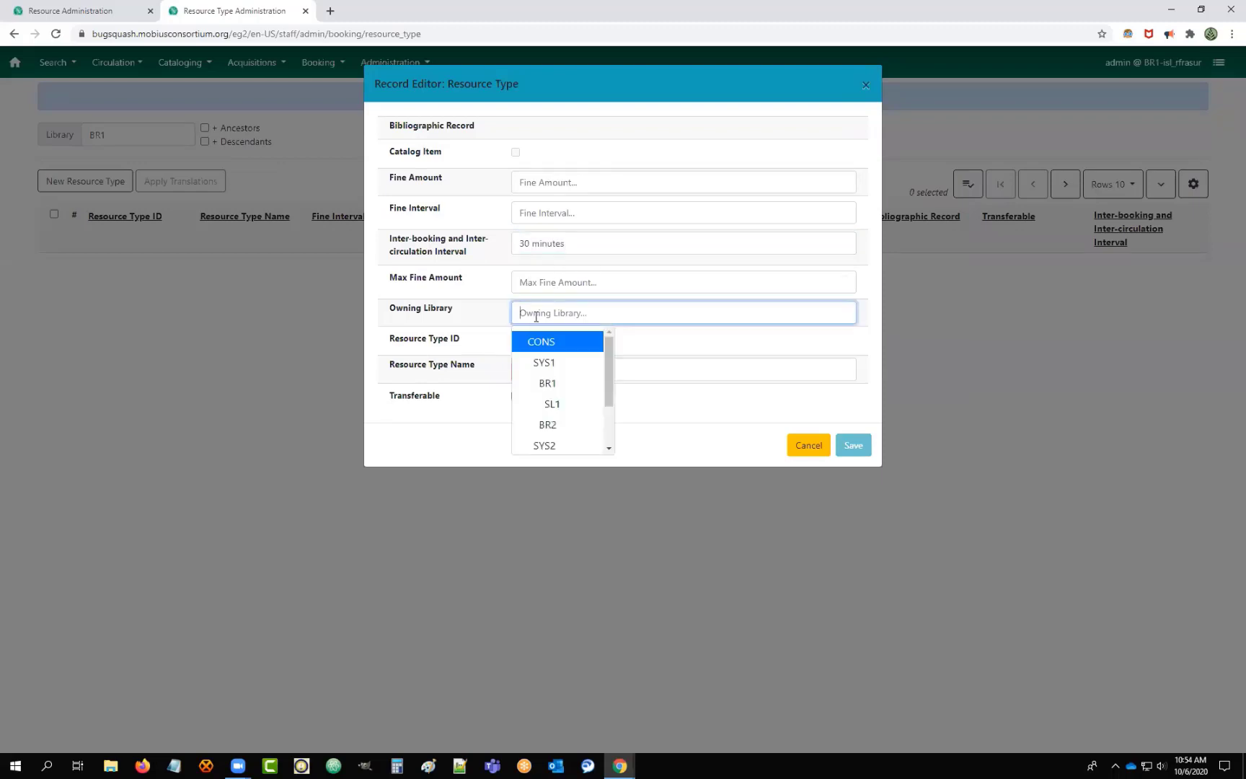
{"action": "left_click", "coordinate": [554, 385]}
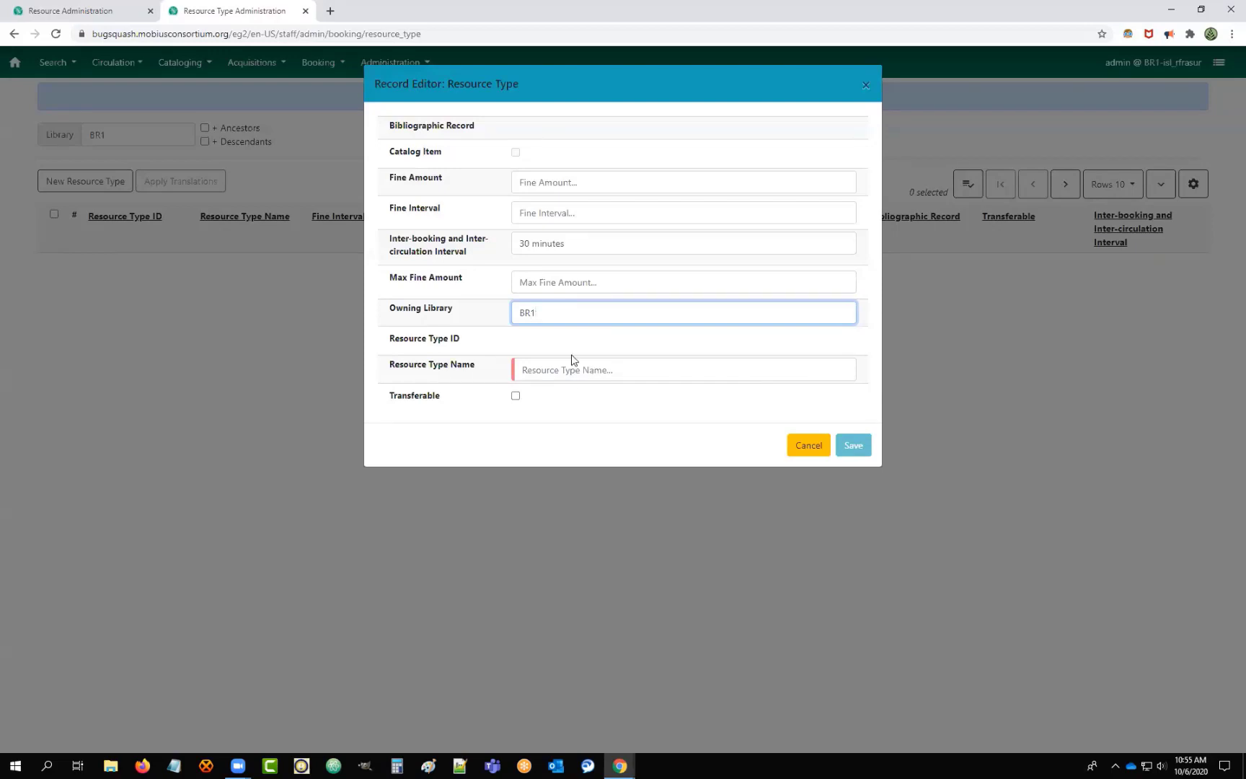
{"action": "left_click", "coordinate": [575, 364]}
{"action": "type", "text": "meeting room"}
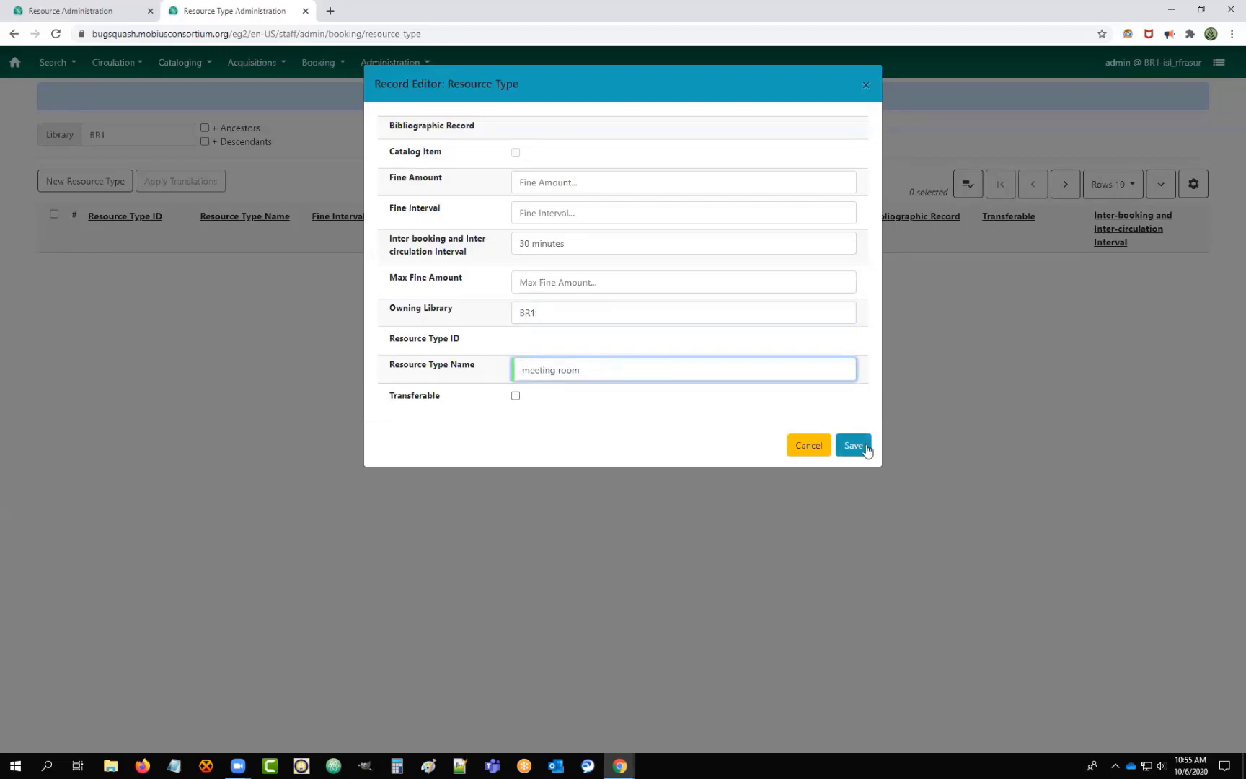
{"action": "left_click", "coordinate": [857, 443]}
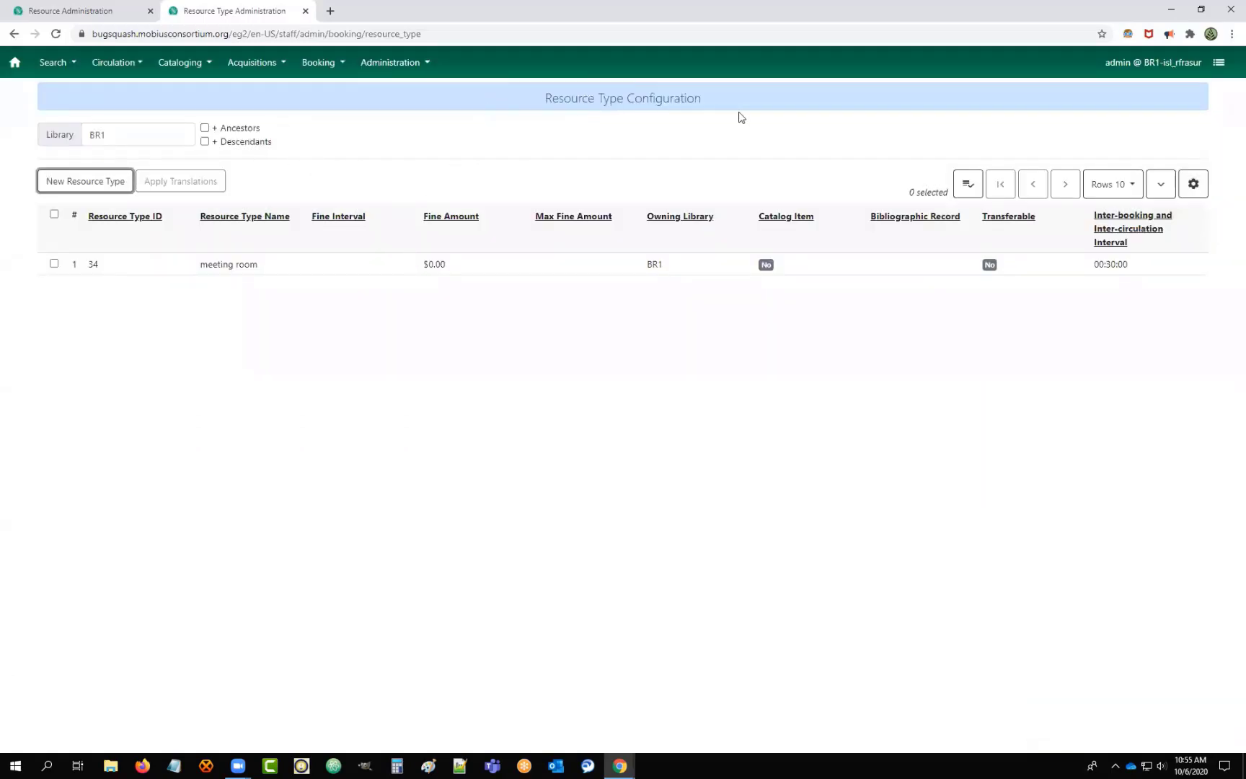
Open Booking Administration's Resources list and start a new resource.
{"action": "left_click", "coordinate": [392, 62]}
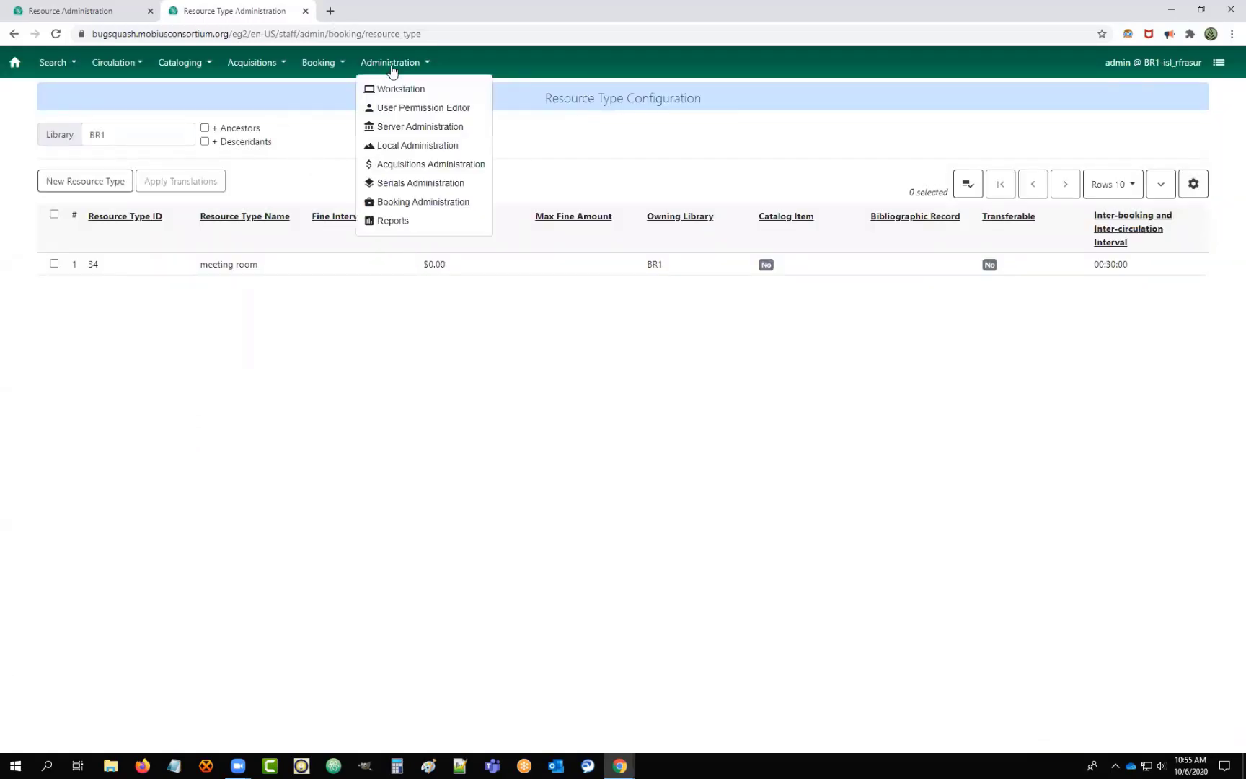
{"action": "left_click", "coordinate": [398, 202]}
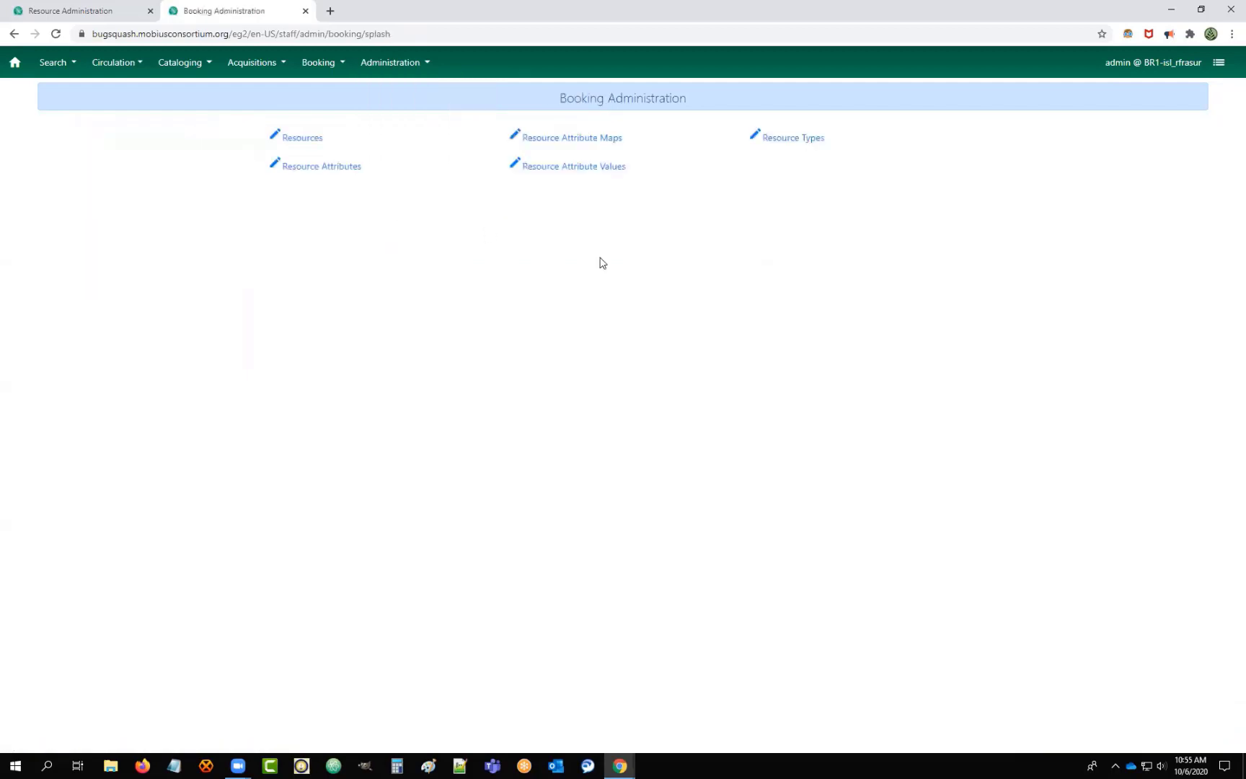
{"action": "left_click", "coordinate": [309, 138]}
{"action": "left_click", "coordinate": [75, 181]}
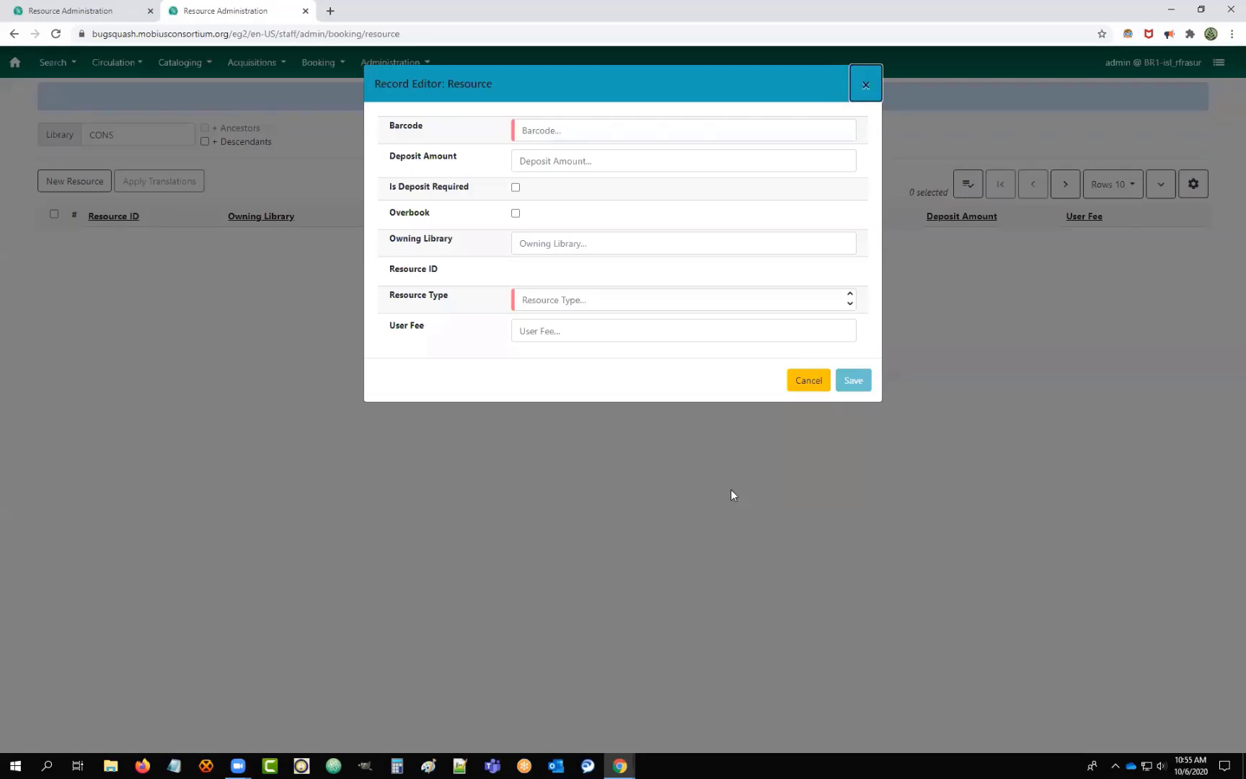
Enter barcode 'meeting_room1', owning library BR1, and deposit amount 25.
{"action": "left_click", "coordinate": [532, 130]}
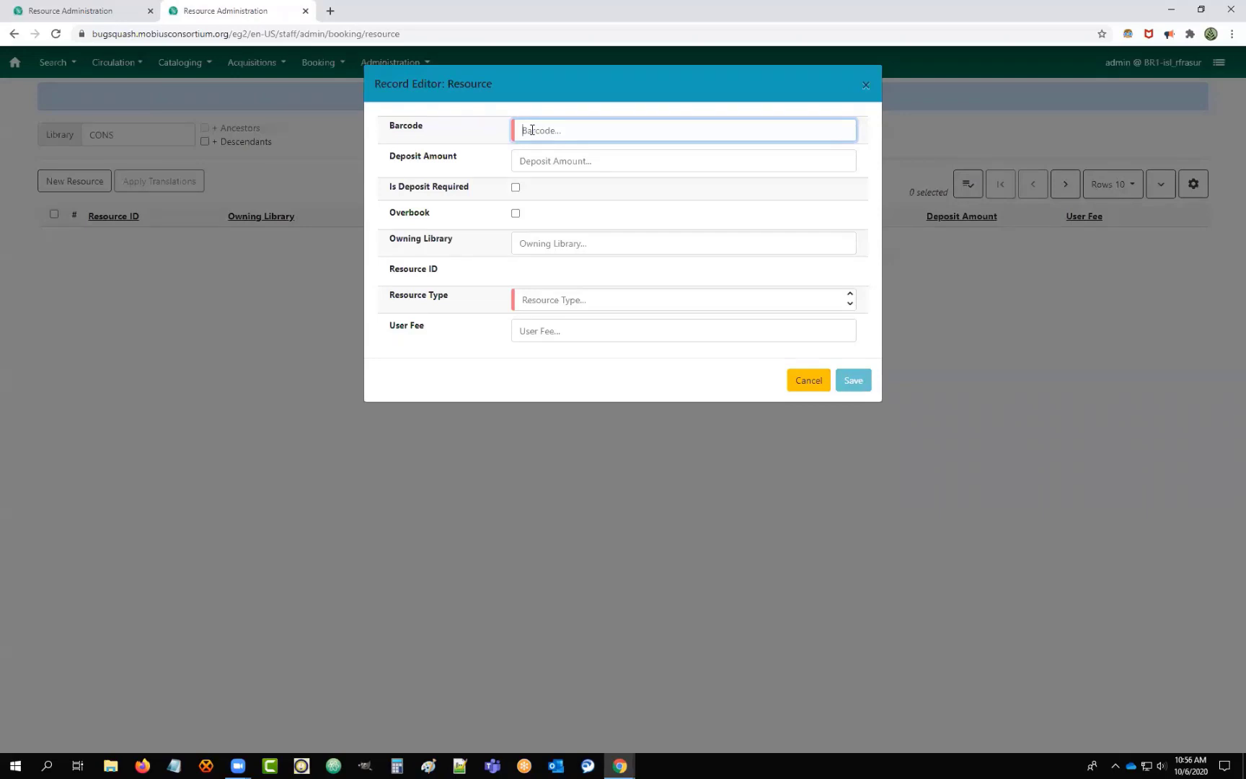
{"action": "type", "text": "meeting"}
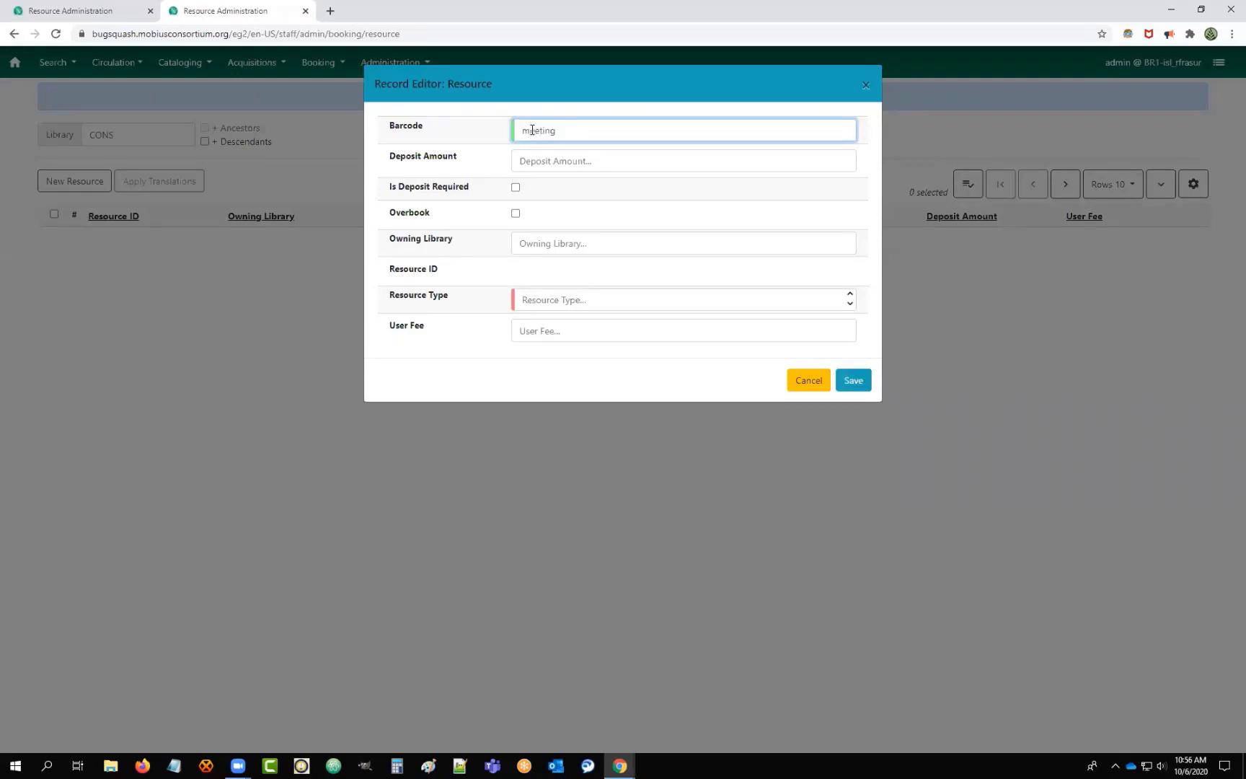
{"action": "type", "text": "_"}
{"action": "type", "text": "room1"}
{"action": "left_click", "coordinate": [584, 162]}
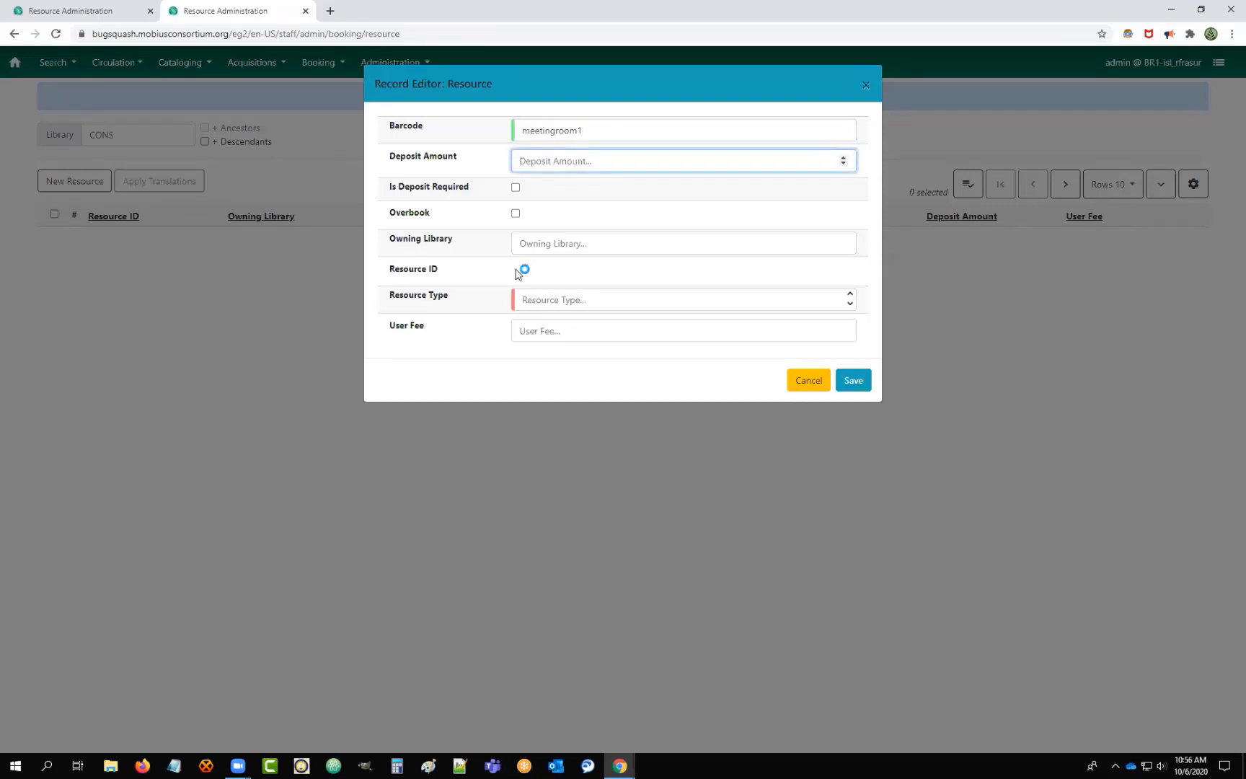
{"action": "left_click", "coordinate": [561, 245]}
{"action": "left_click", "coordinate": [555, 320]}
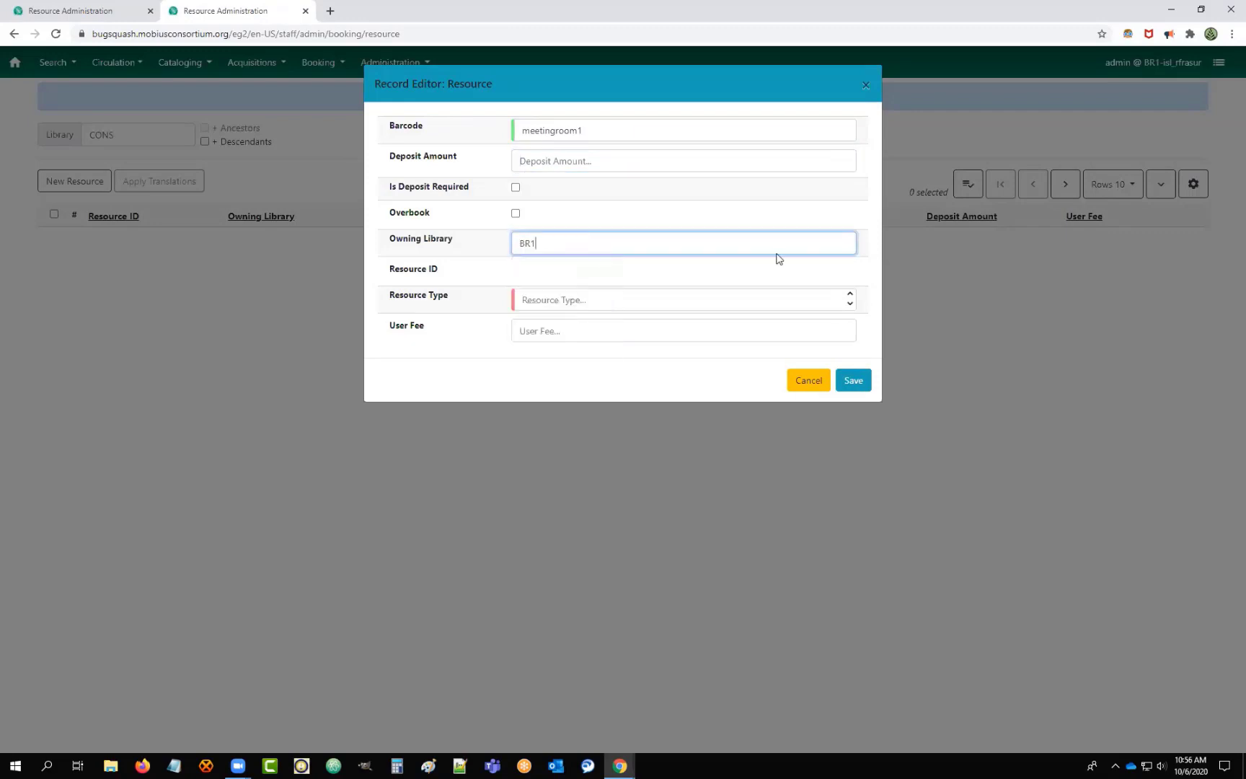
{"action": "left_click", "coordinate": [575, 162]}
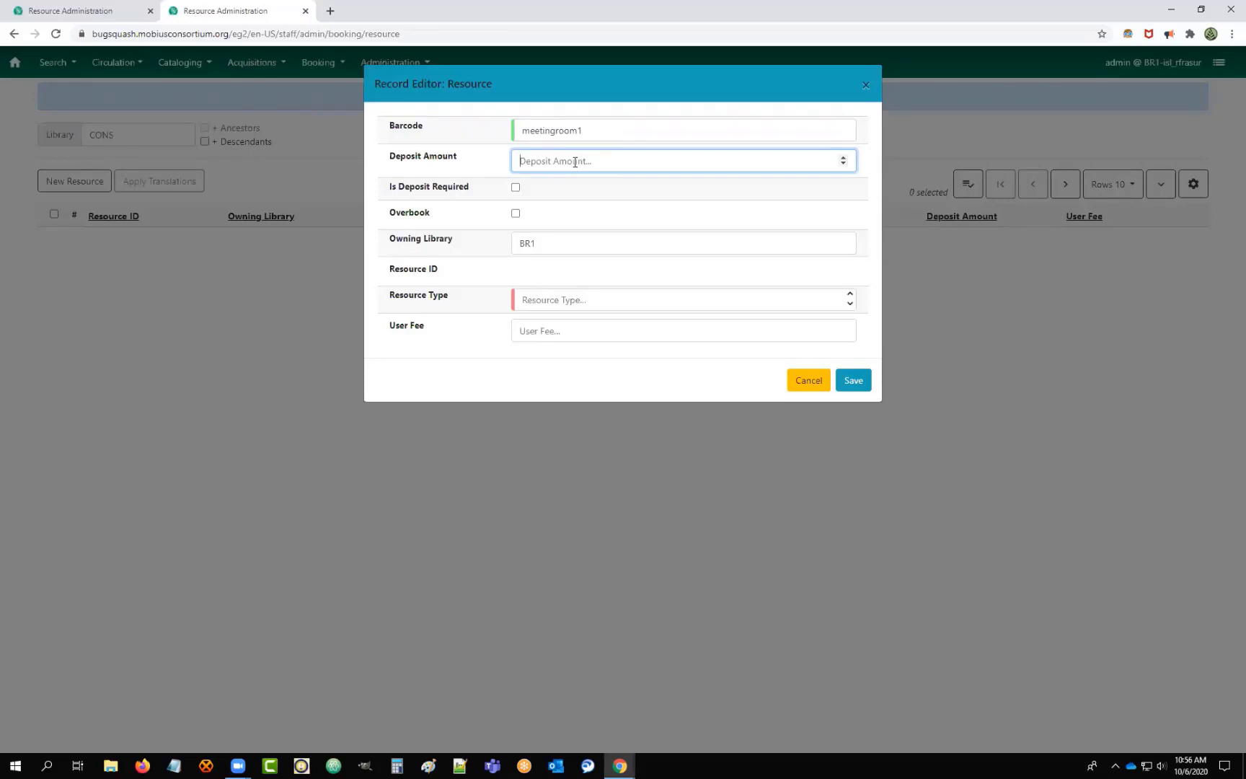
{"action": "type", "text": "25"}
Set the type to the new meeting room, require a deposit, set user fee 75, and save.
{"action": "left_click", "coordinate": [603, 300]}
{"action": "left_click", "coordinate": [566, 328]}
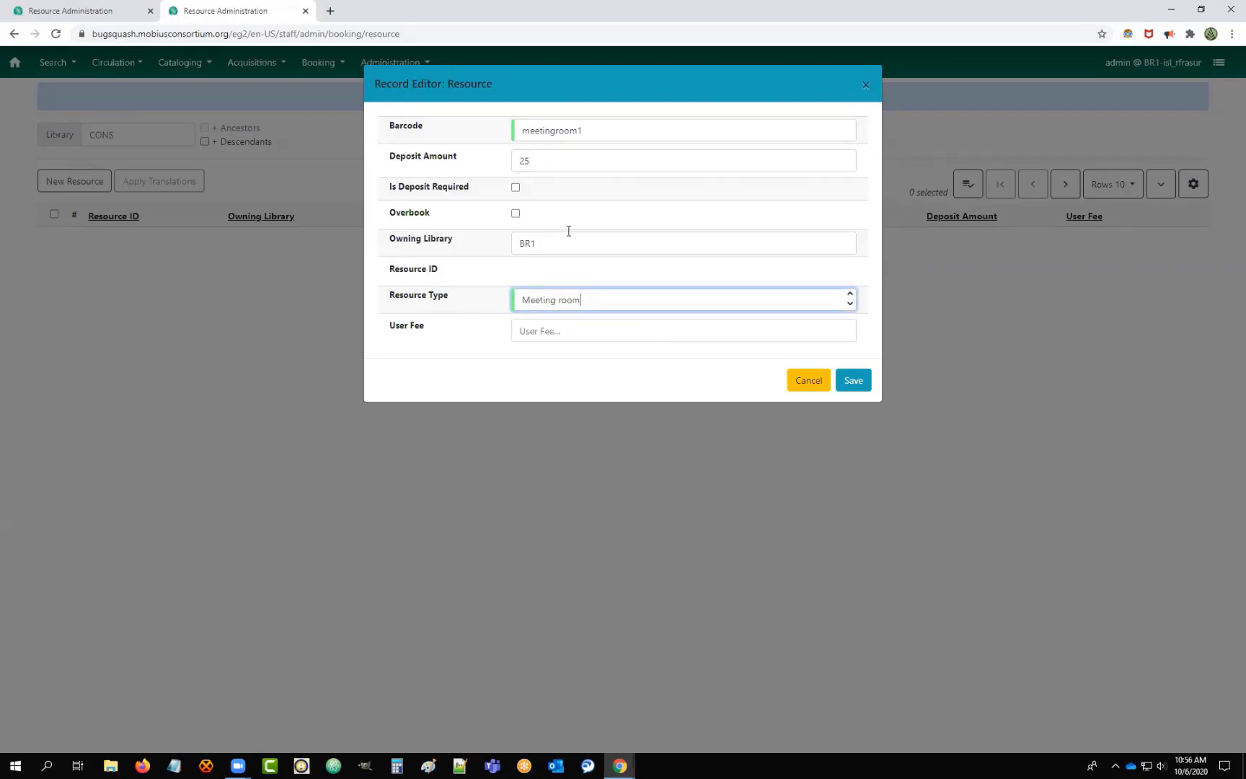
{"action": "left_click", "coordinate": [581, 303]}
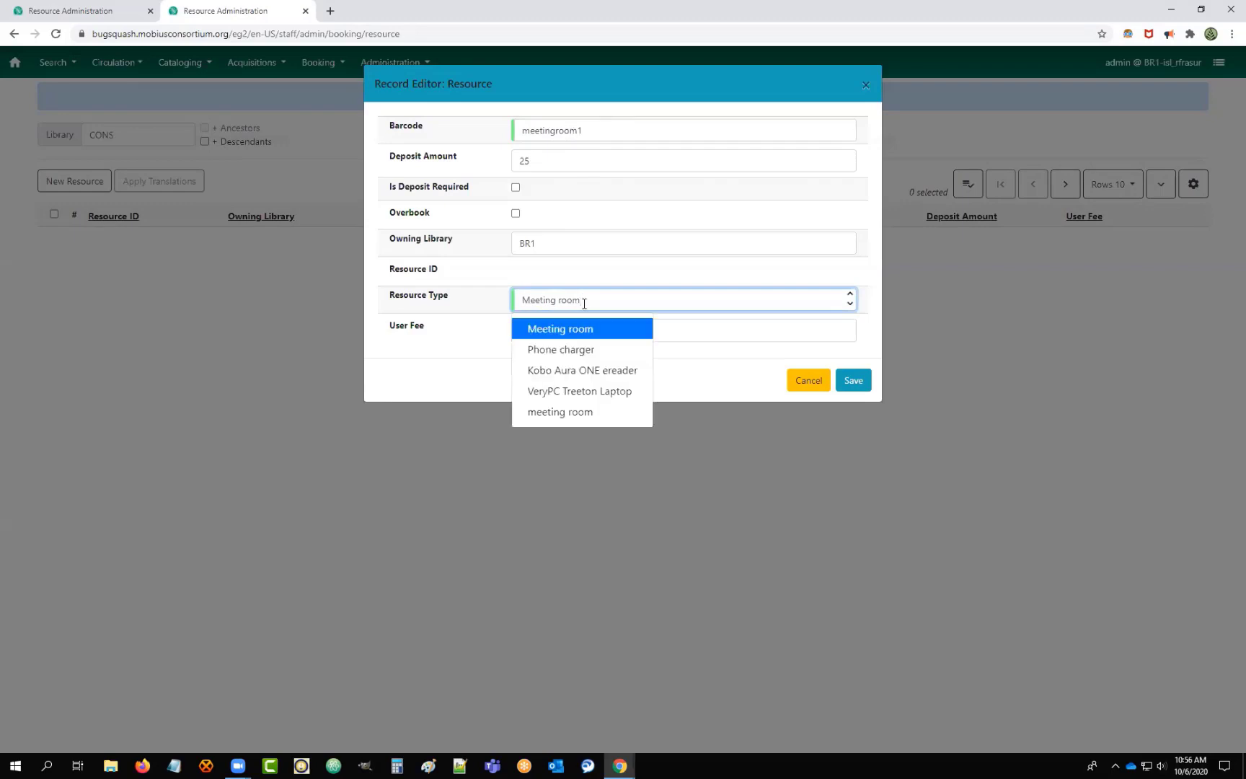
{"action": "left_click", "coordinate": [571, 413]}
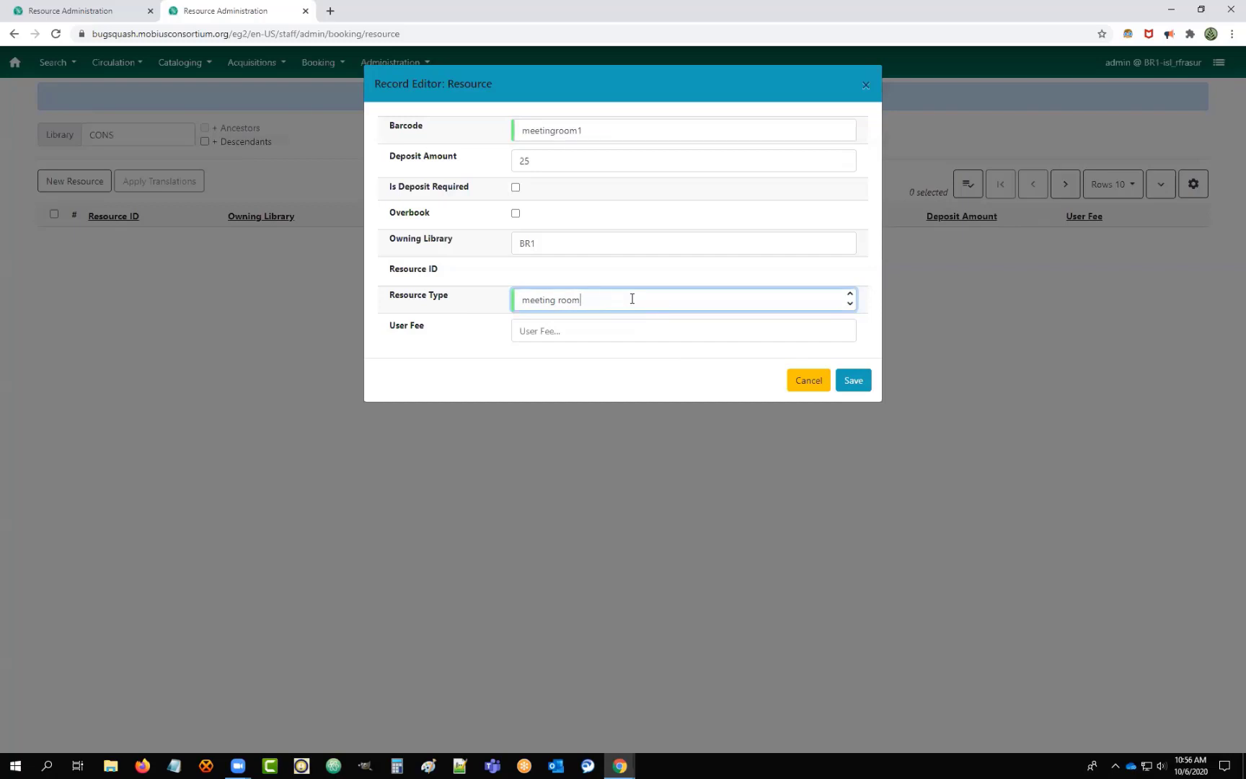
{"action": "left_click", "coordinate": [515, 188]}
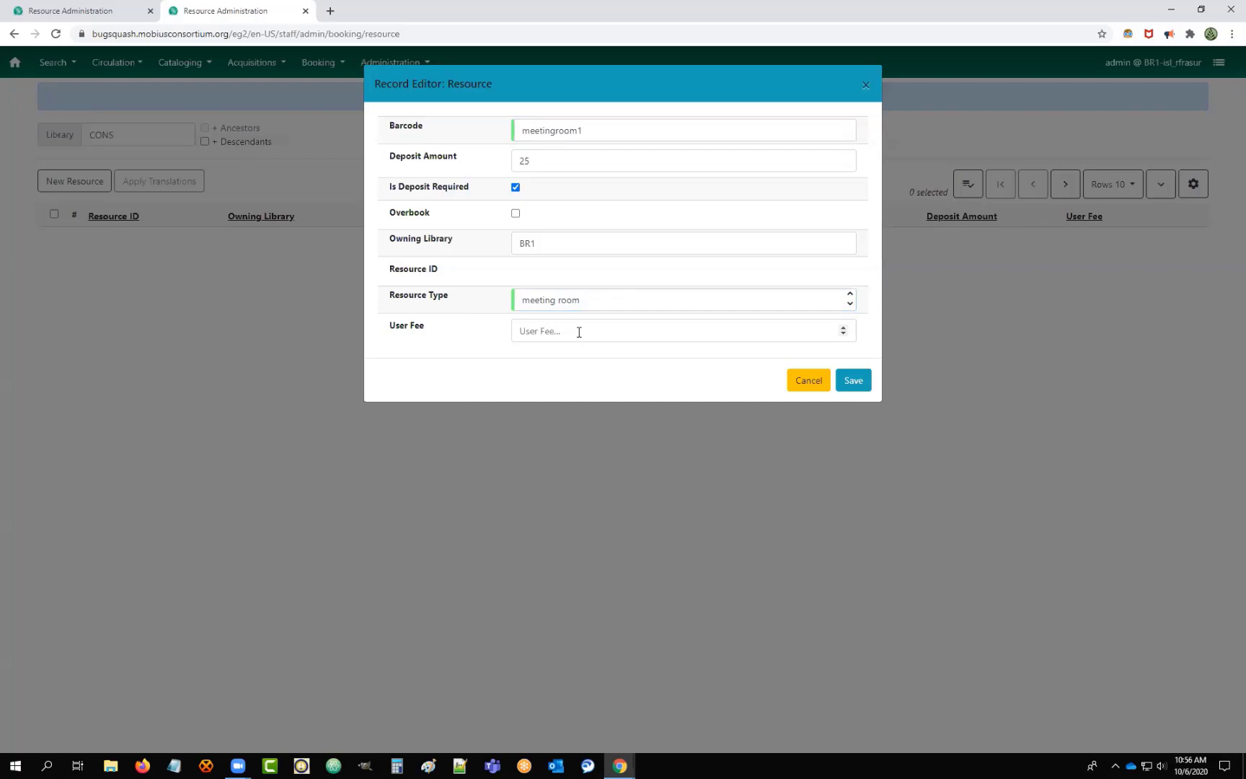
{"action": "left_click", "coordinate": [578, 331]}
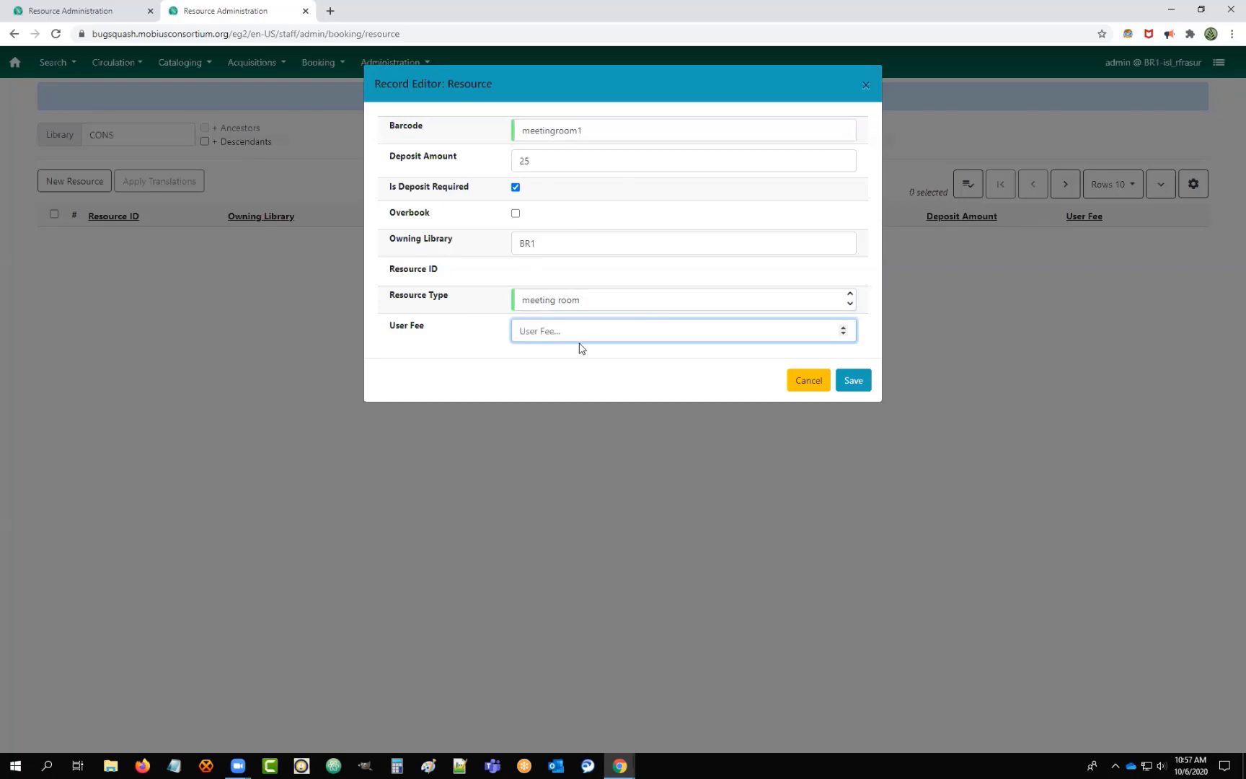
{"action": "type", "text": "75"}
{"action": "left_click", "coordinate": [854, 382]}
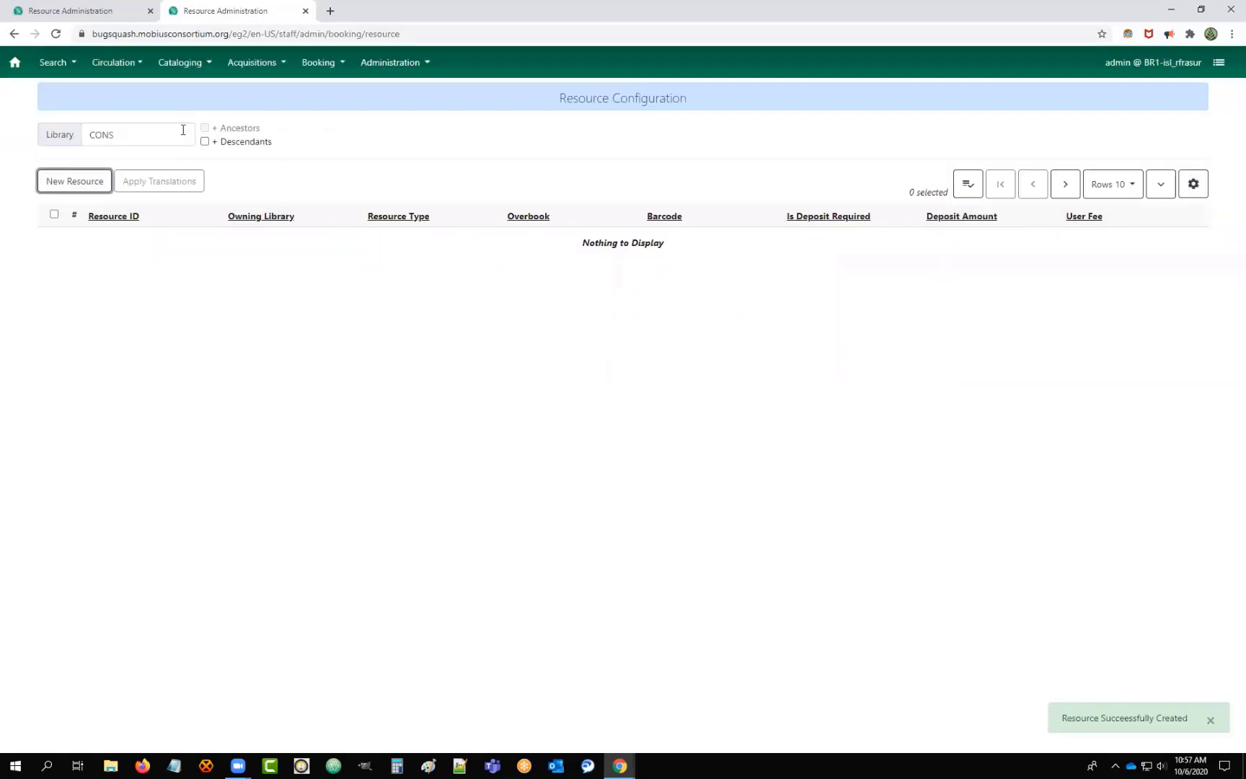
Include descendant libraries, show 100 rows, and filter the resource list to BR1.
{"action": "left_click", "coordinate": [204, 142]}
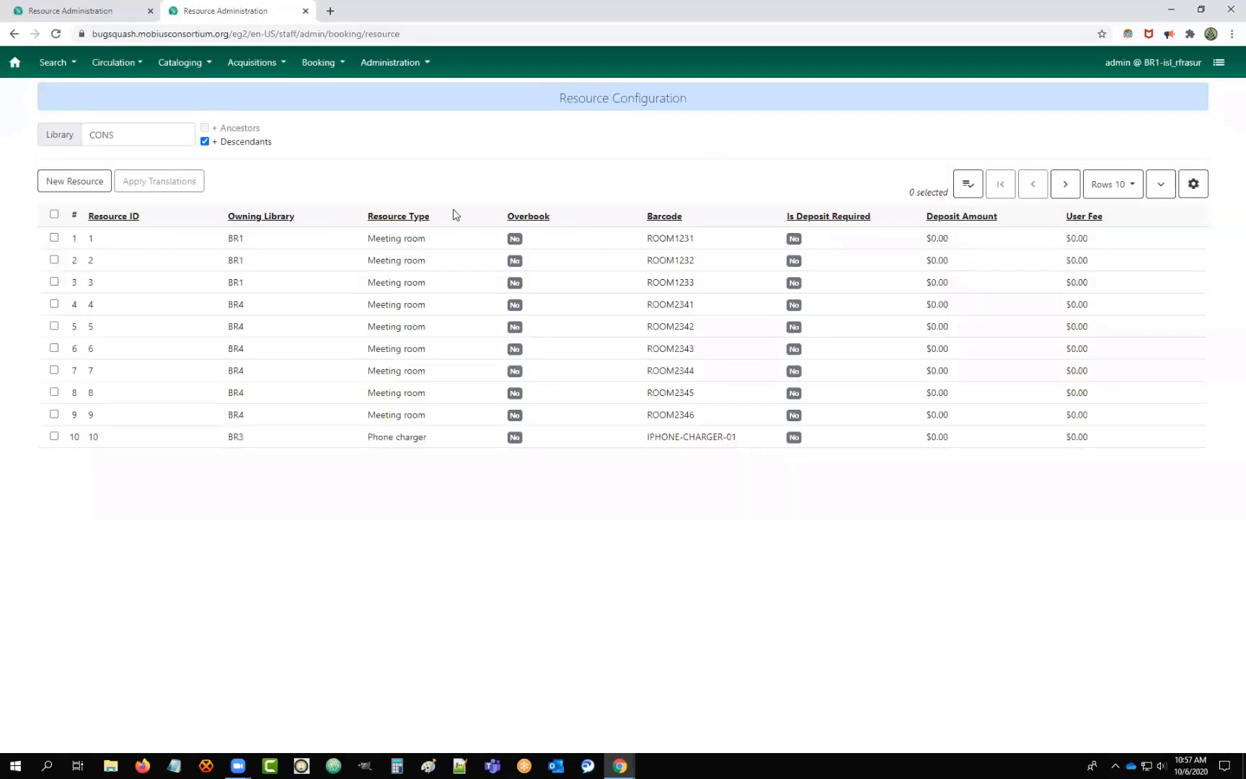
{"action": "left_click", "coordinate": [1118, 187]}
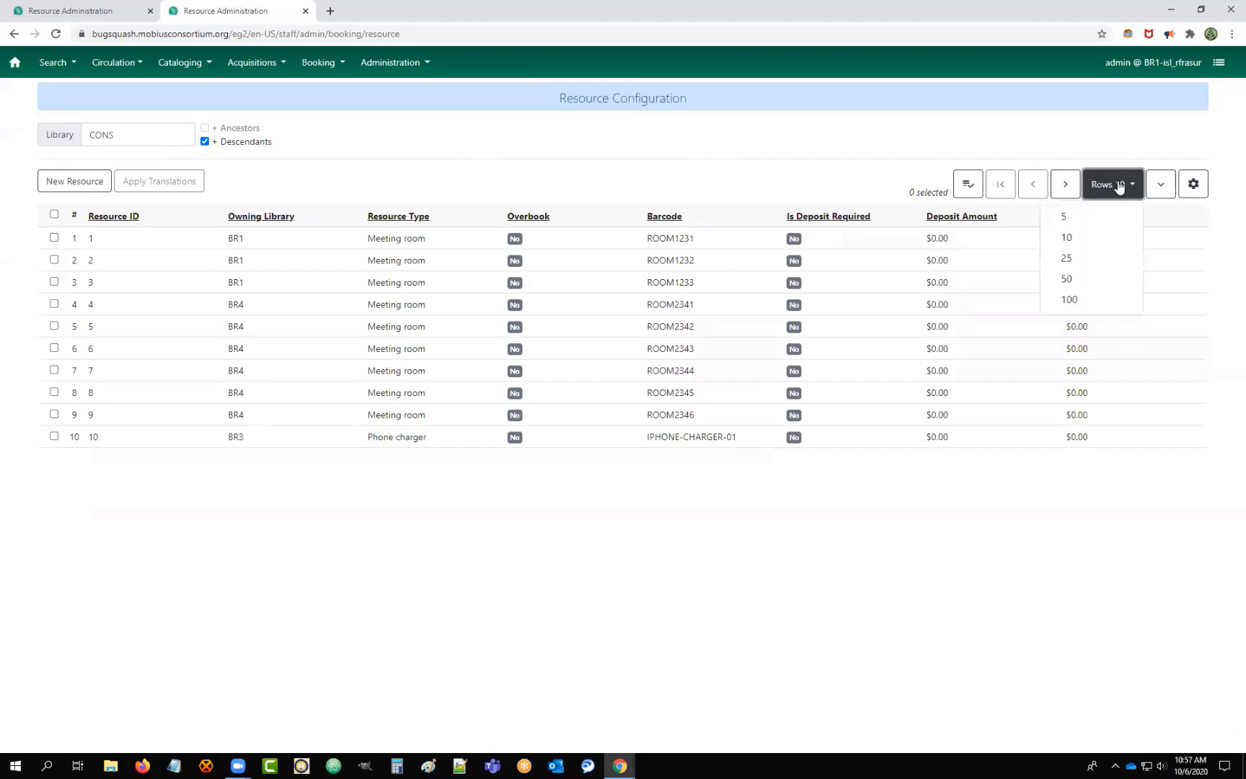
{"action": "left_click", "coordinate": [1068, 300]}
{"action": "left_click", "coordinate": [176, 132]}
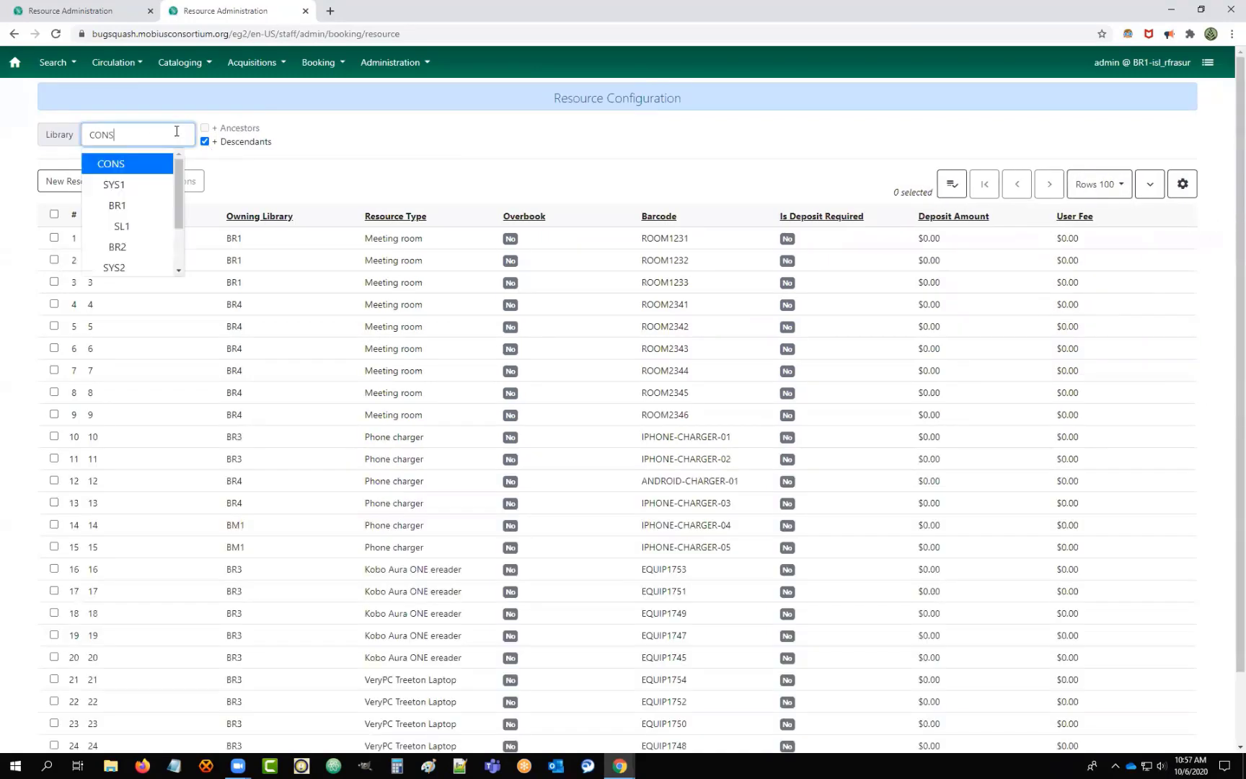
{"action": "left_click", "coordinate": [125, 203]}
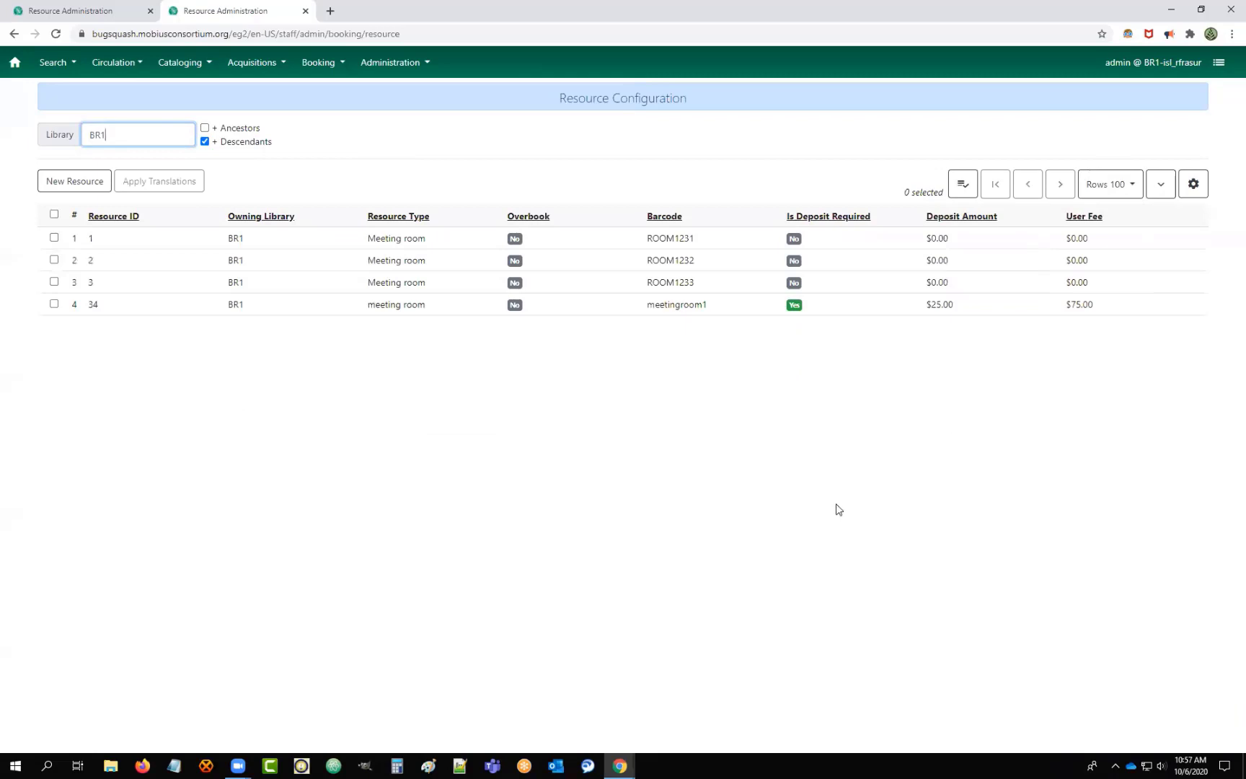